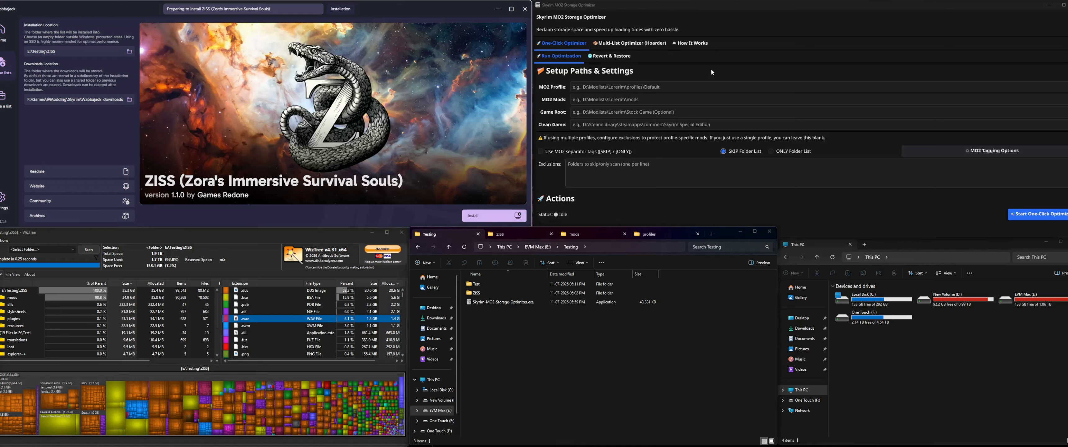
Step: Look through the optimizer's Multi-List Optimizer, How It Works and One-Click Optimizer pages, ending on the multi-list page
left_click(503, 303)
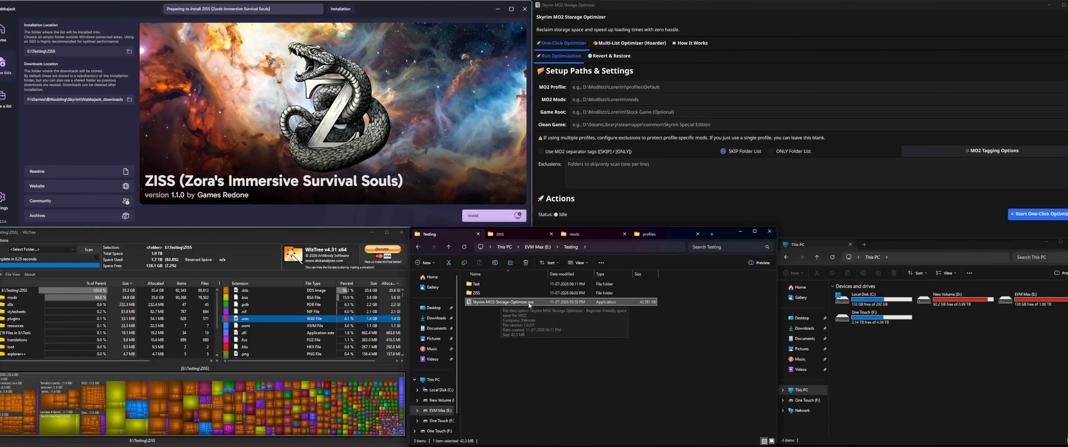
left_click(726, 74)
left_click(618, 44)
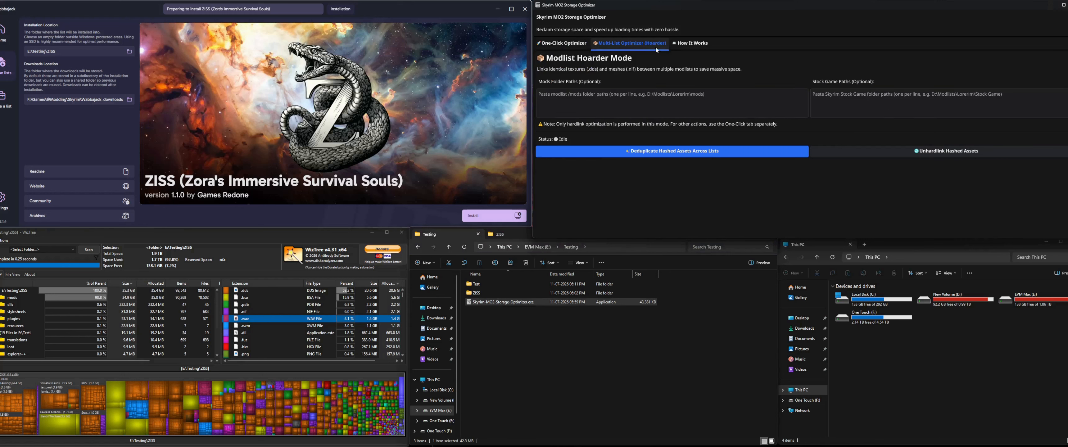
left_click(690, 45)
left_click(571, 45)
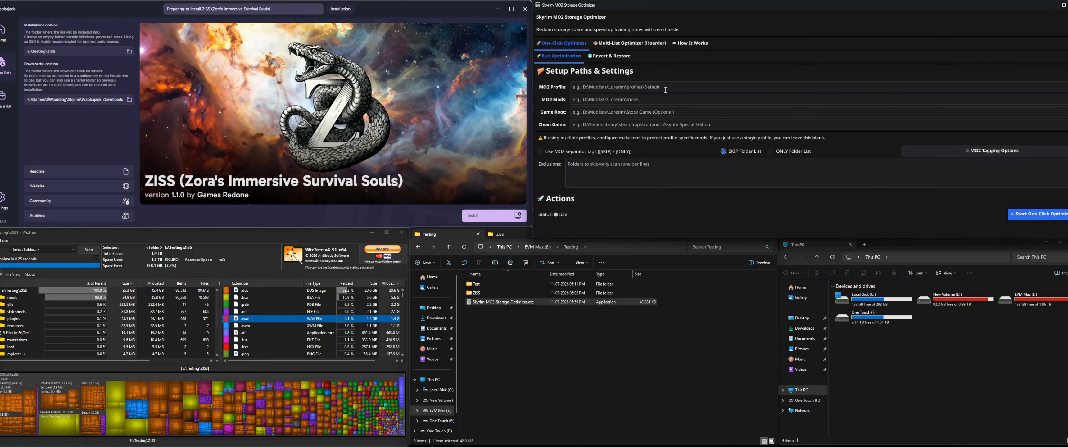
left_click(633, 45)
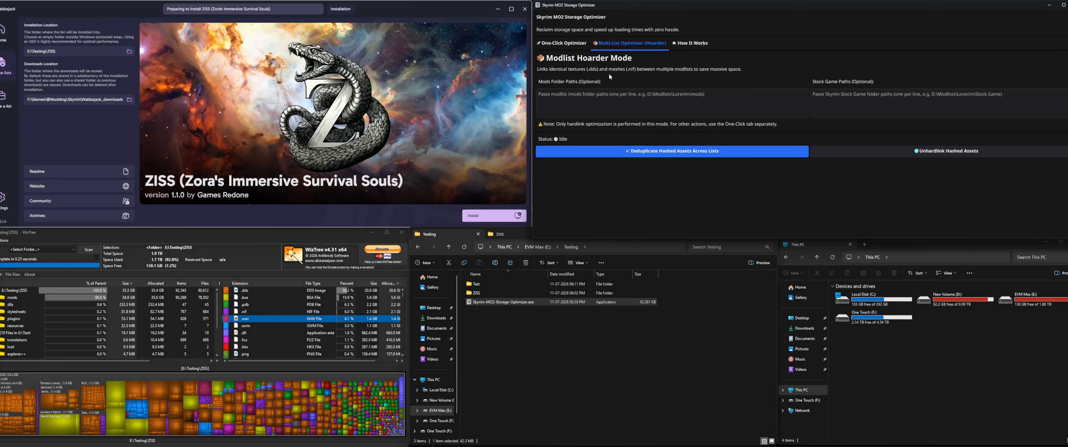
Step: Enter the mods folder paths E:\Testing\ZISS\mods and E:\Testing\ZISS2\mods on separate lines in Modlist Hoarder Mode
left_click(657, 94)
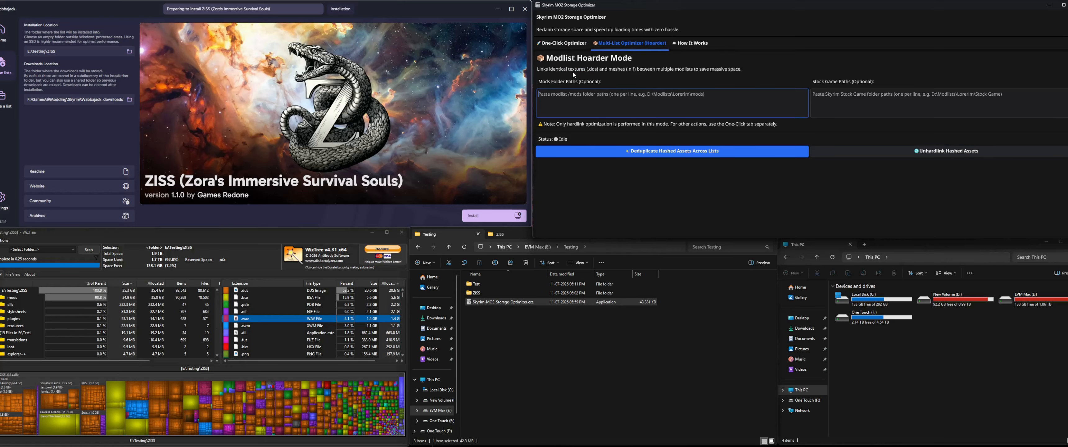
left_click(627, 249)
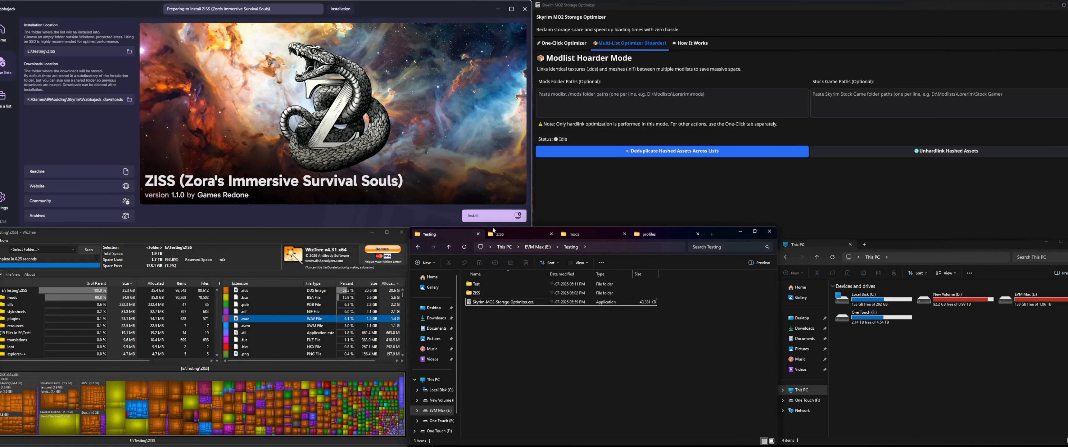
left_click(605, 234)
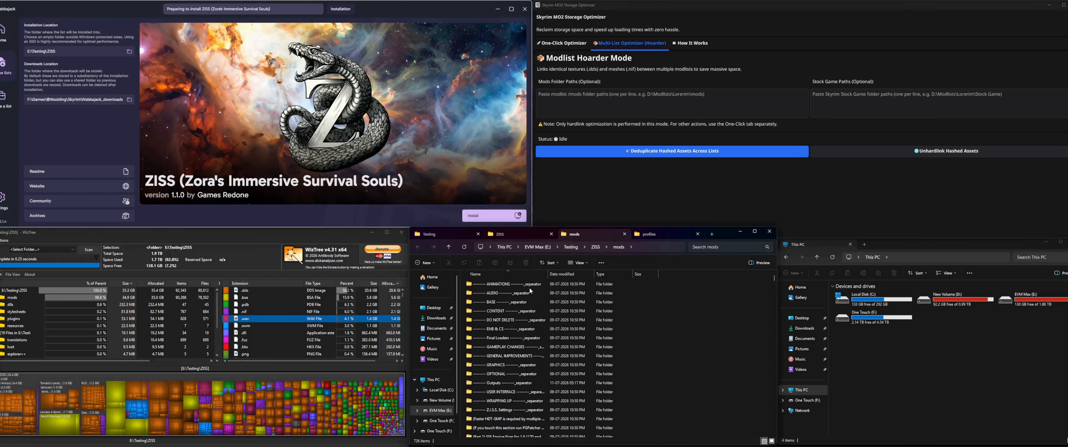
left_click(674, 249)
key("ctrl+c")
left_click(600, 100)
key("ctrl+v")
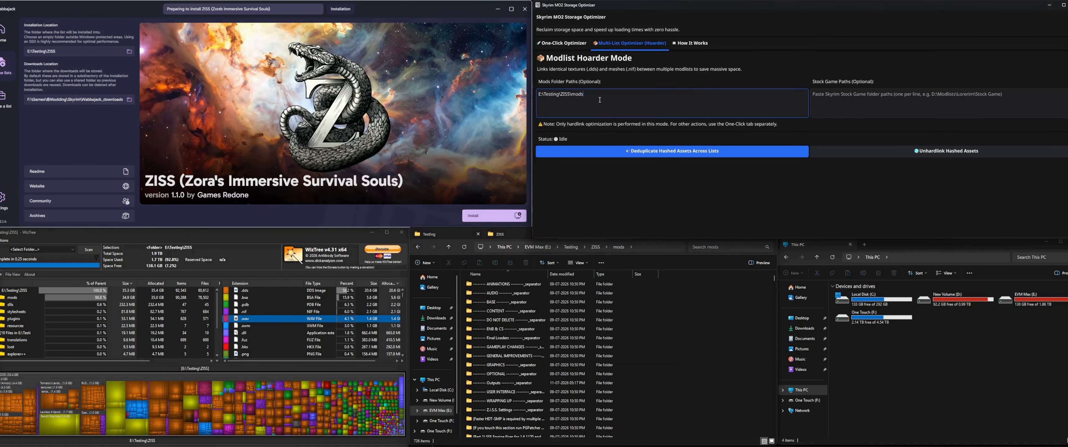
key("Return")
key("ctrl+v")
Step: Look in the ZISS modlist folder for a folder to use under Stock Game Paths
left_click(860, 106)
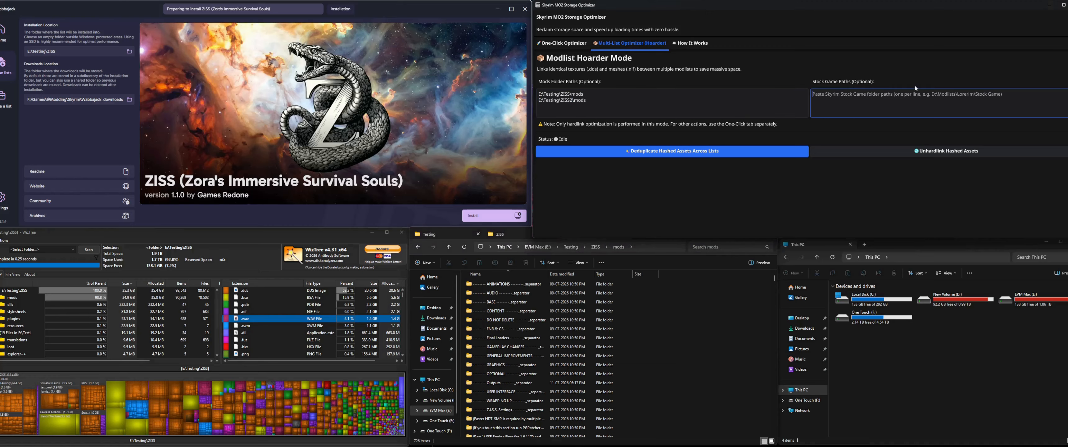
left_click(640, 256)
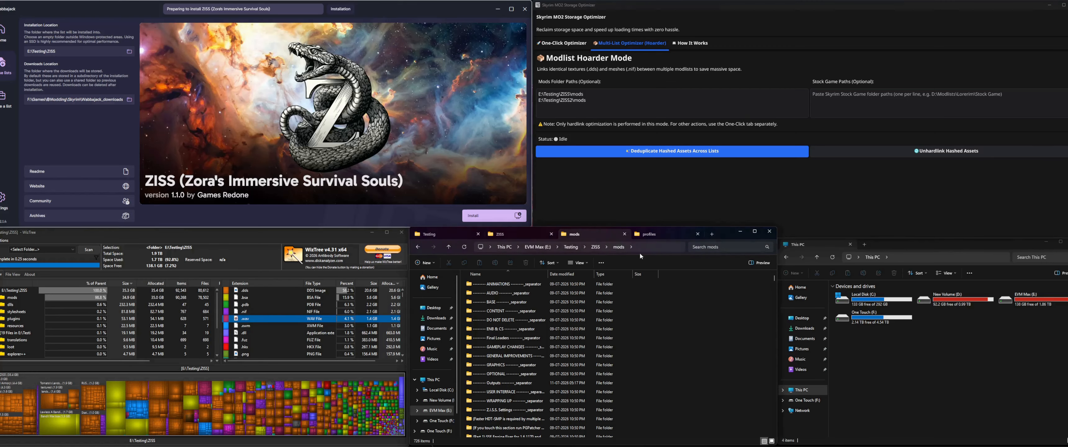
left_click(596, 248)
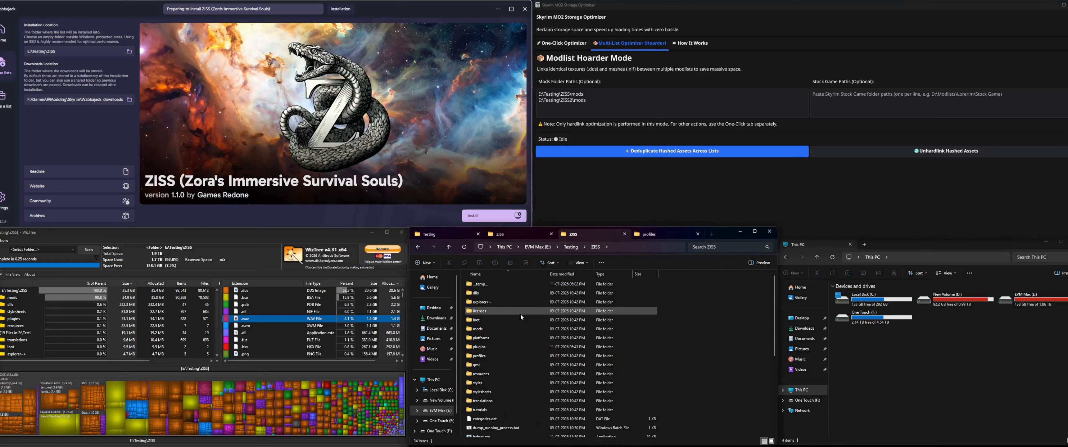
left_click(878, 94)
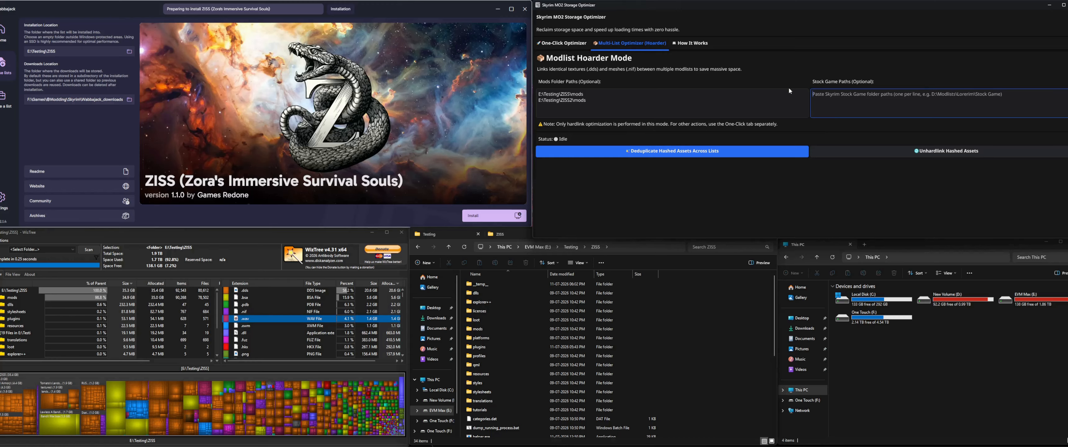
Step: Review the One-Click Optimizer's path settings and its Revert & Restore options, ending on the Run Optimization page
left_click(563, 43)
left_click(715, 127)
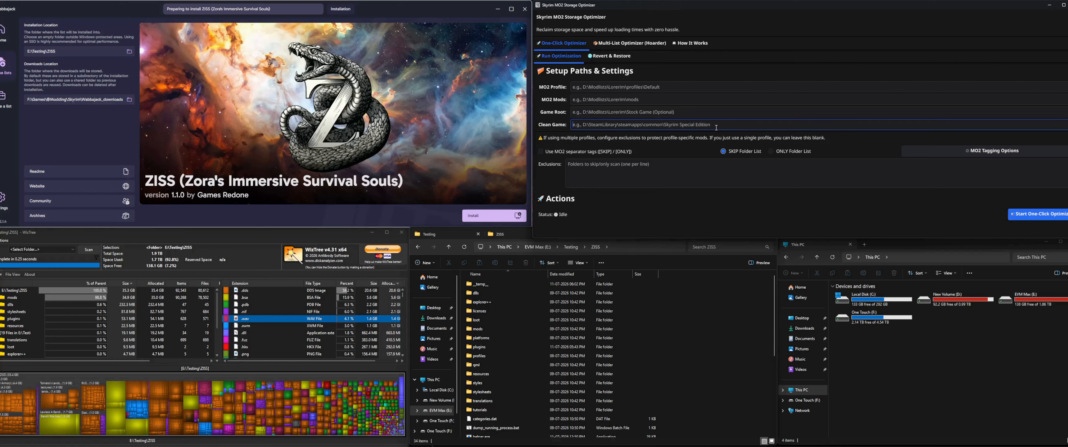
left_click(610, 90)
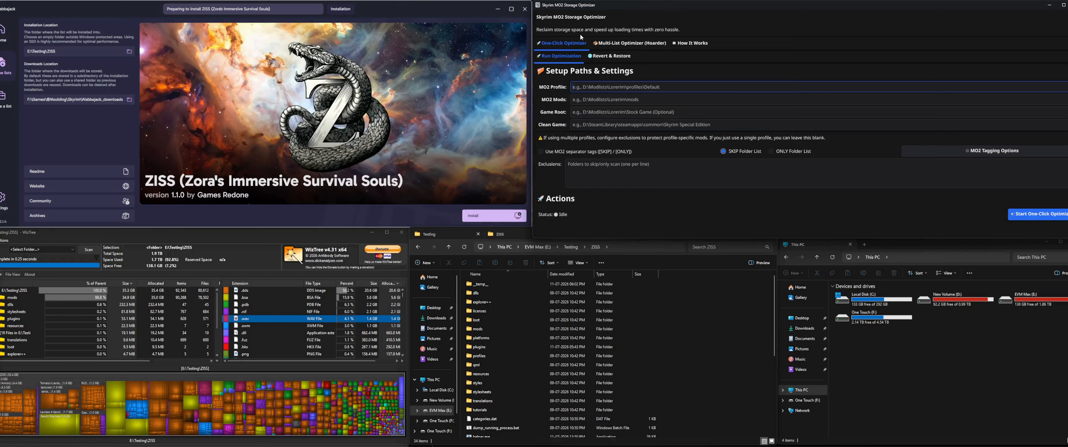
left_click(563, 44)
left_click(598, 56)
left_click(572, 56)
left_click(597, 56)
left_click(564, 57)
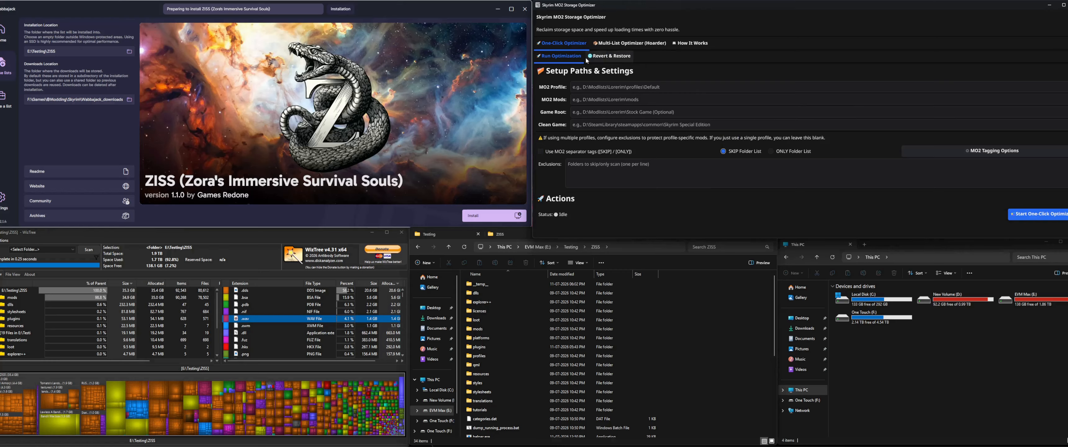
left_click(609, 55)
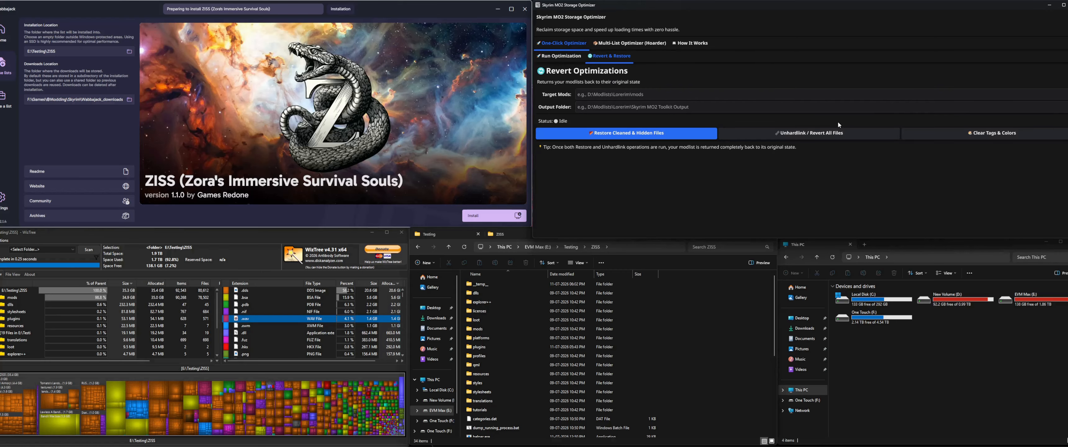
left_click(566, 57)
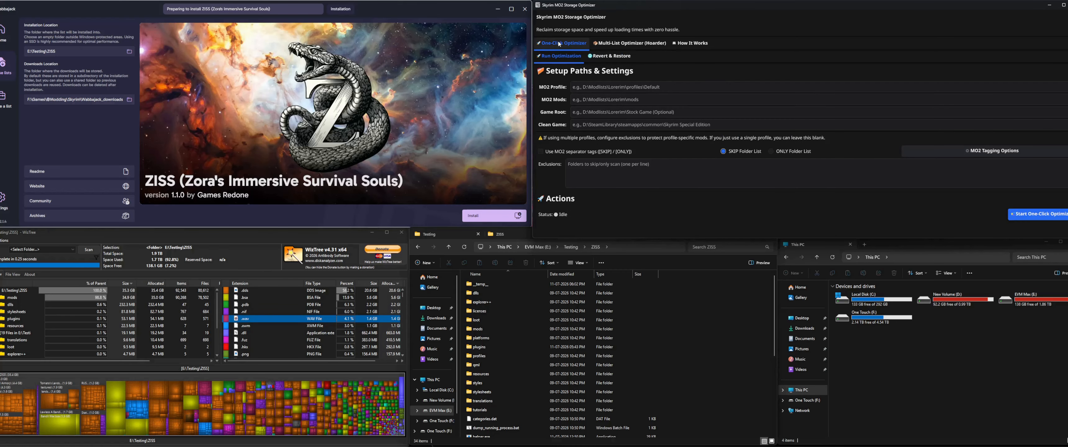
Step: Look up the available ZISS profile folders in File Explorer for the optimizer's MO2 Profile path
left_click(606, 88)
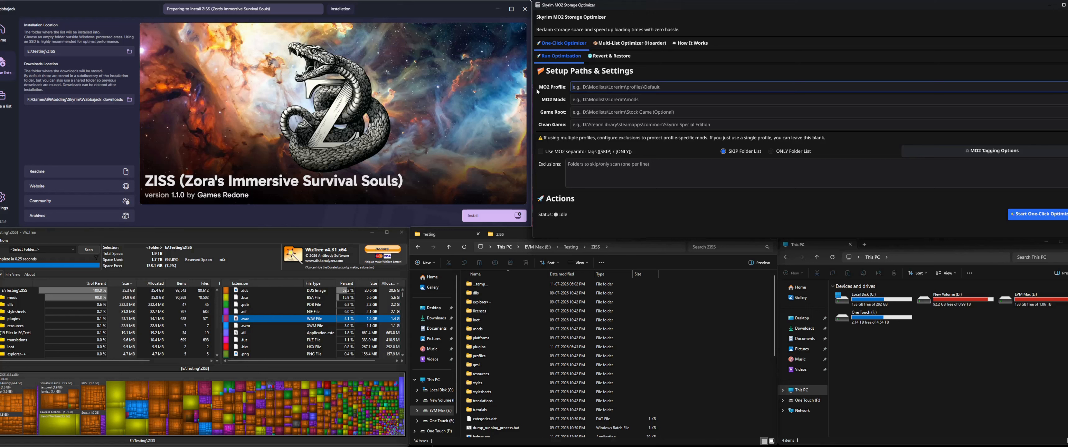
left_click(720, 358)
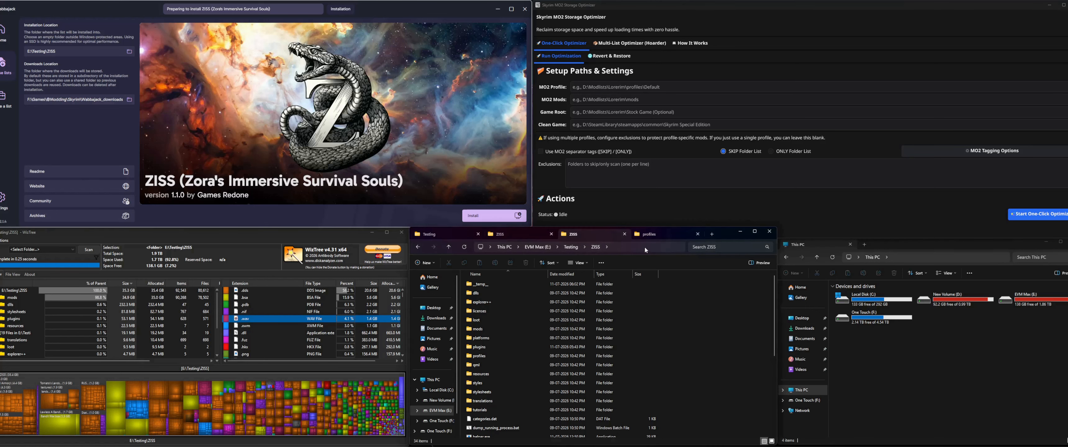
double_click(479, 357)
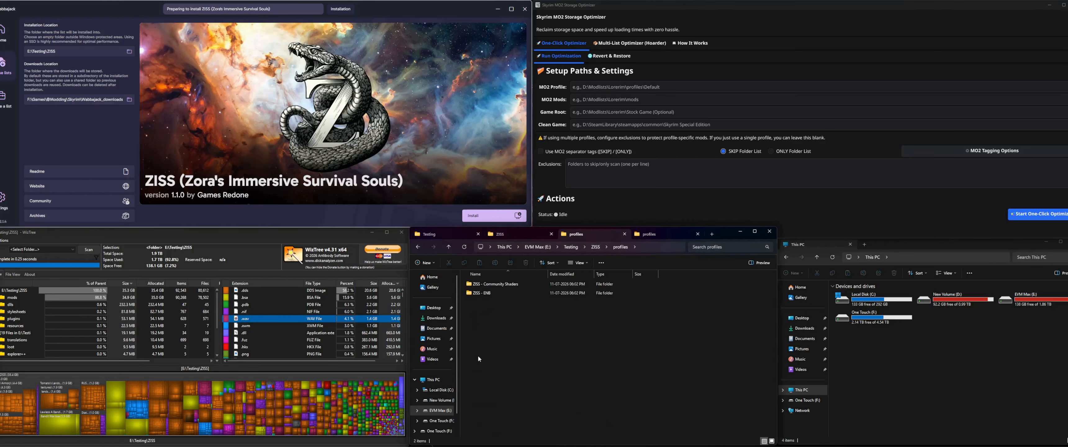
left_click(497, 294)
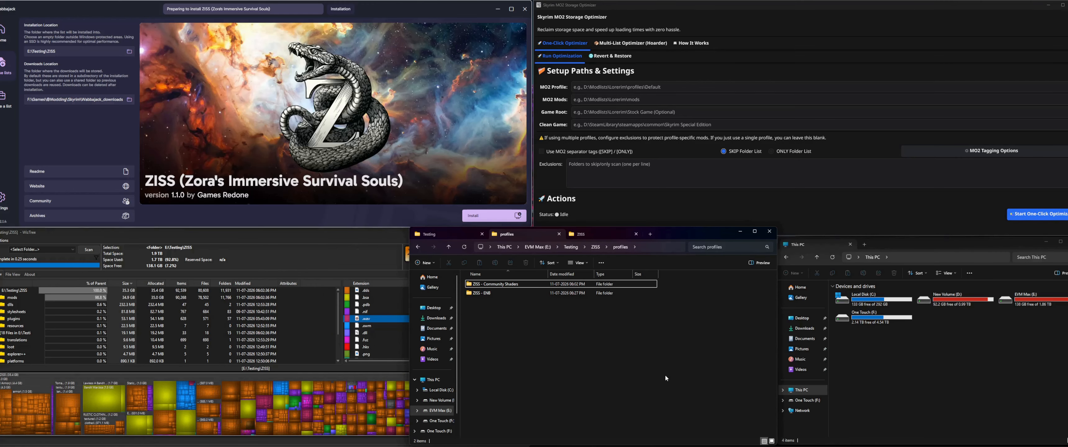
left_click(663, 206)
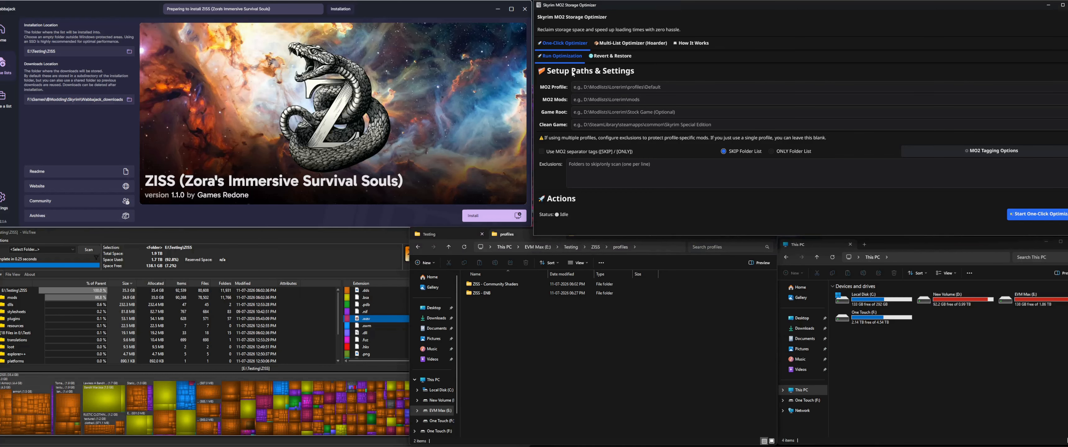
left_click(558, 317)
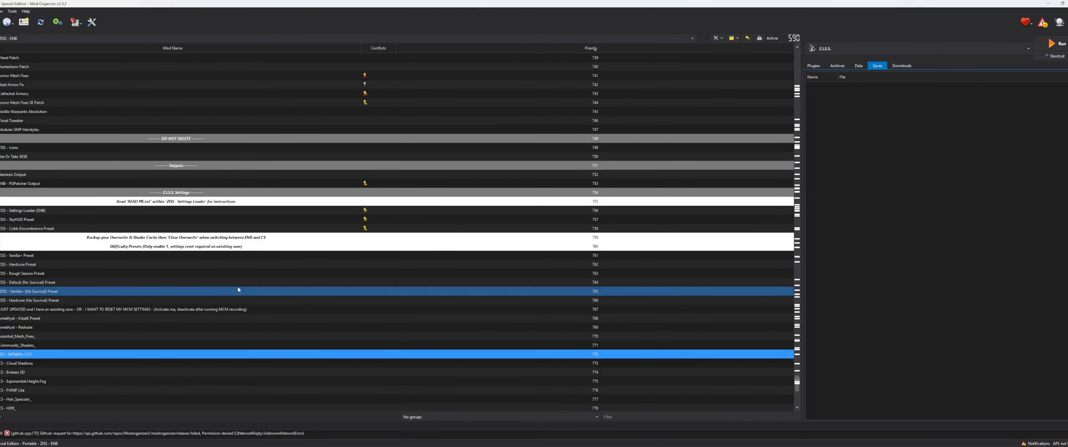
Step: Switch to Mod Organizer and examine the Z.I.S.S. Settings mods' conflicts and the profile list, keeping the ZISS - ENB profile
scroll(239, 290, "down", 7)
scroll(381, 110, "up", 4)
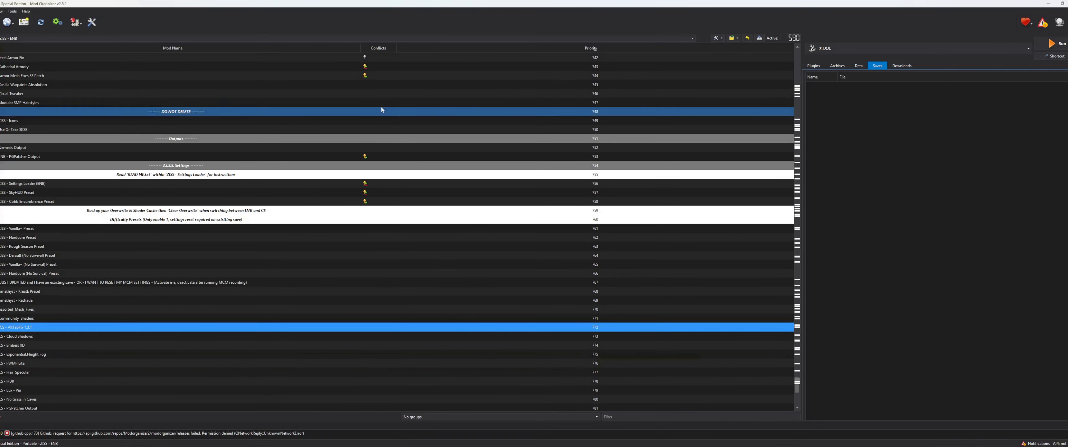
scroll(382, 110, "up", 4)
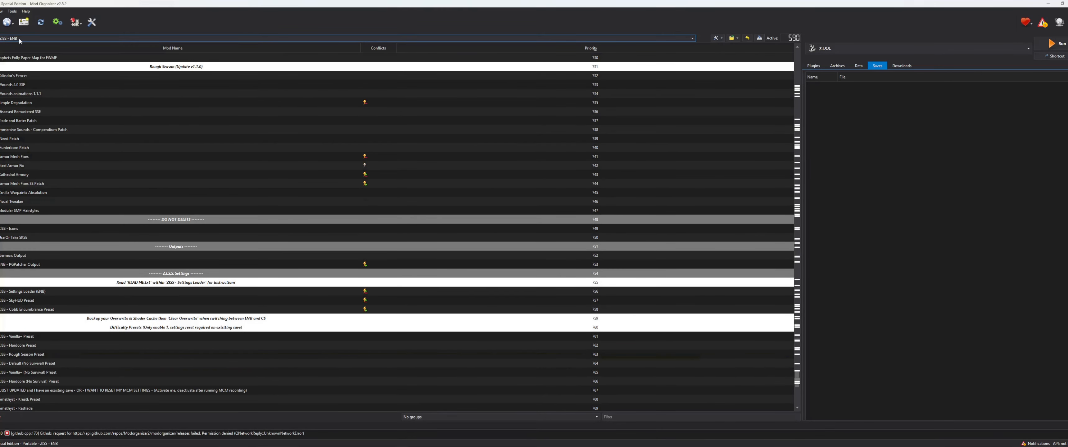
left_click(62, 309)
scroll(63, 354, "down", 3)
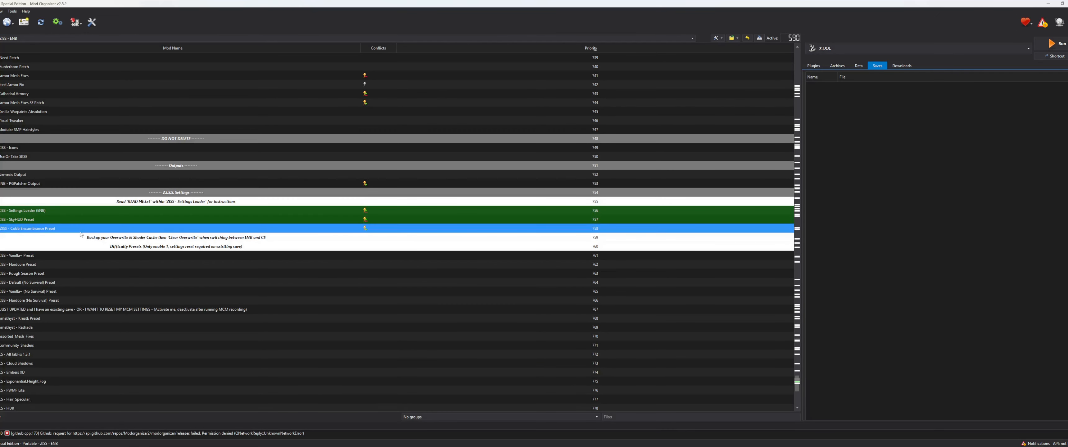
left_click(267, 210)
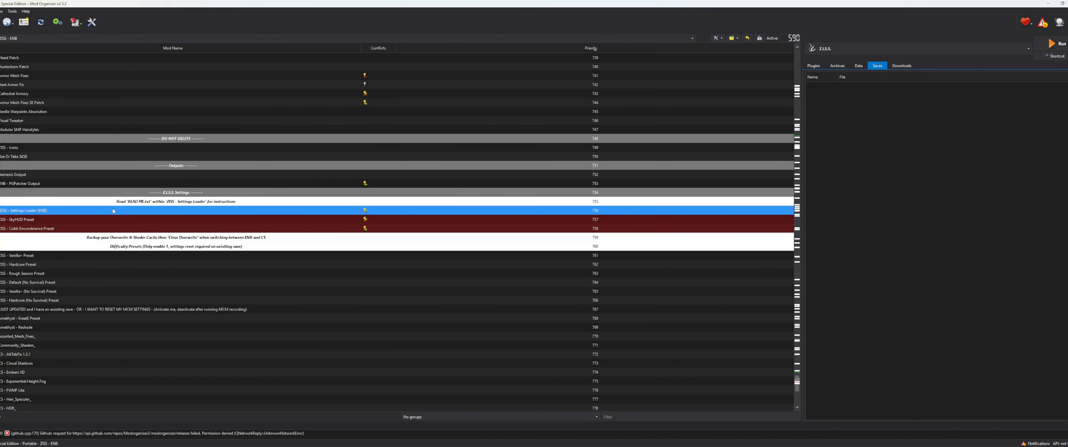
left_click(13, 39)
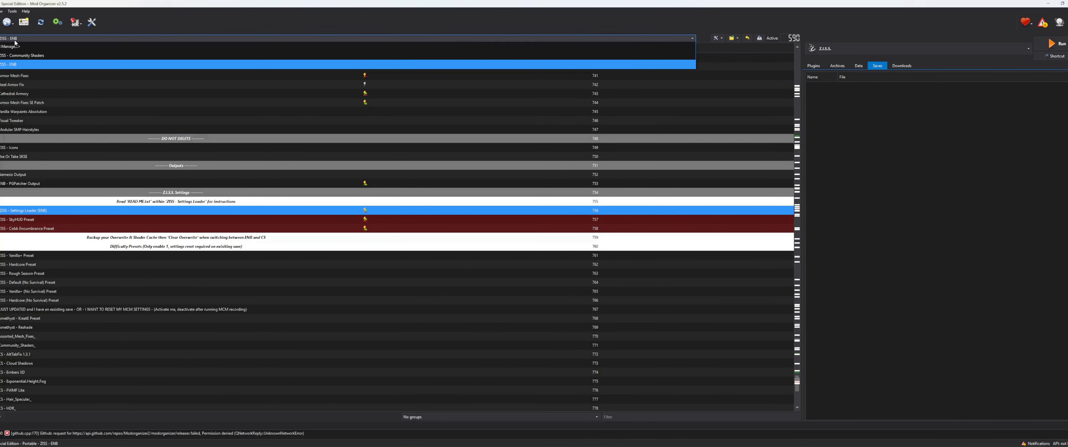
left_click(29, 64)
Step: Move the ZISS - Cobb Encumbrance Preset mod above ZISS - Settings Loader (ENB) in the mod list
left_click(56, 229)
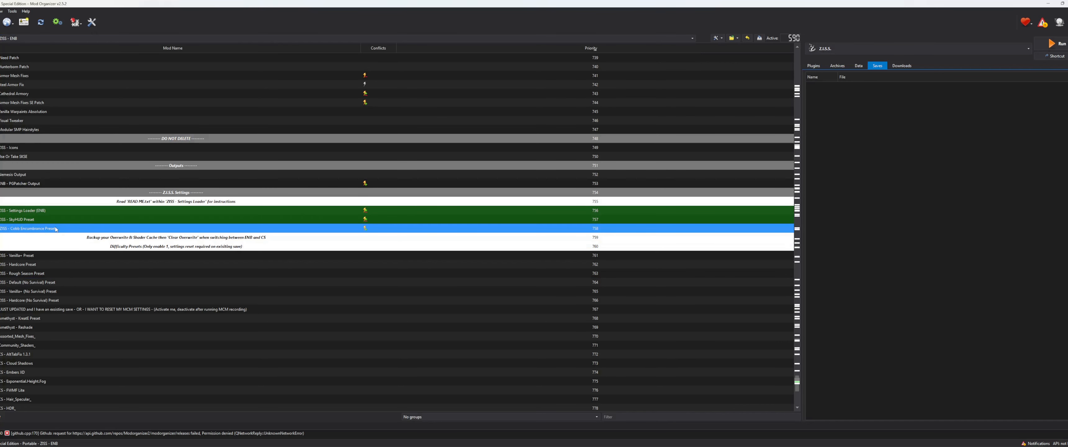
left_click_drag(39, 231, 60, 210)
left_click(41, 220)
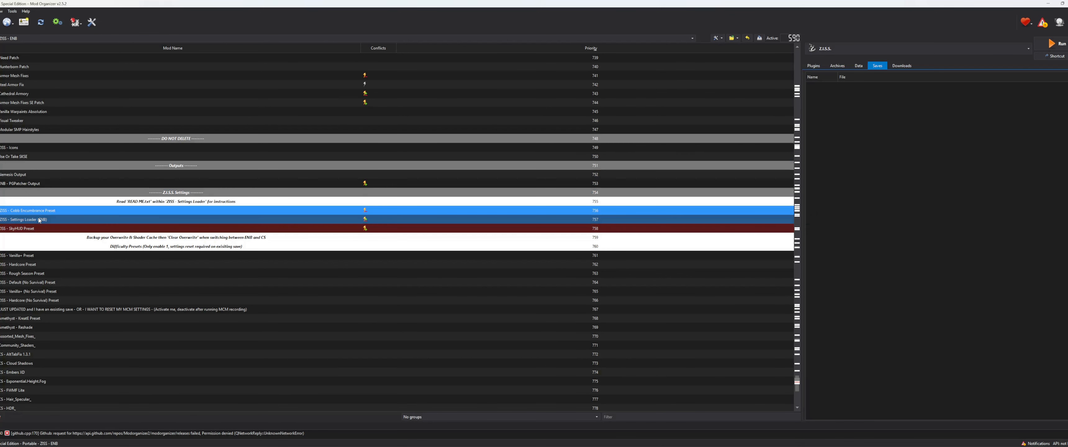
Step: Examine the overwrite conflicts between the Cobb Encumbrance Preset, Settings Loader (ENB) and SkyHUD Preset mods in their new order
left_click(41, 229)
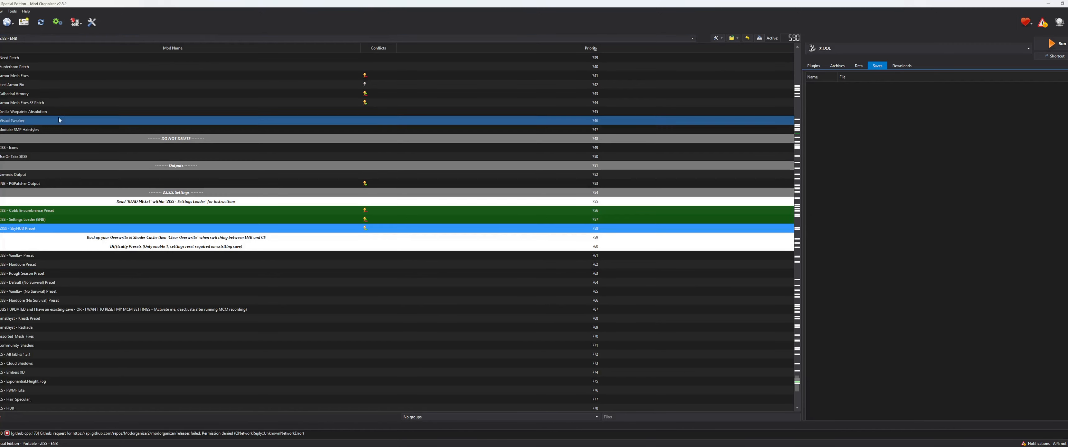
left_click(45, 219)
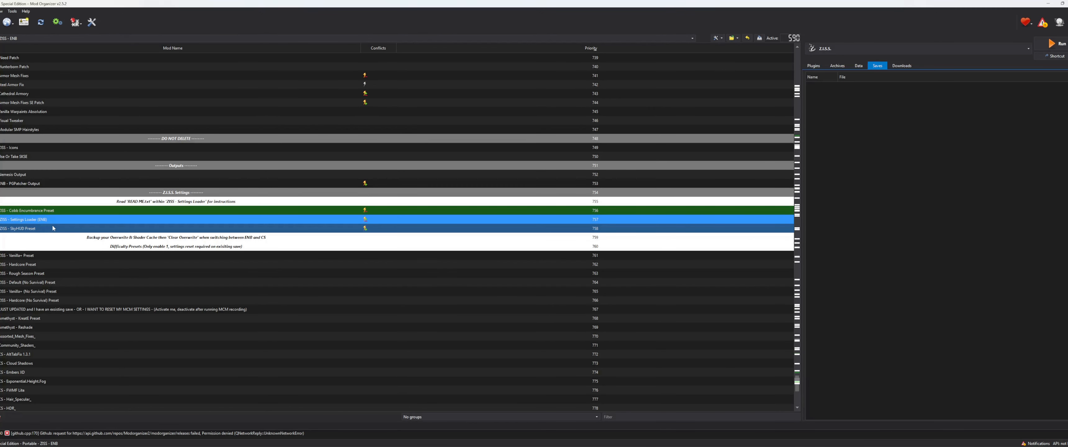
left_click(53, 228, "ctrl")
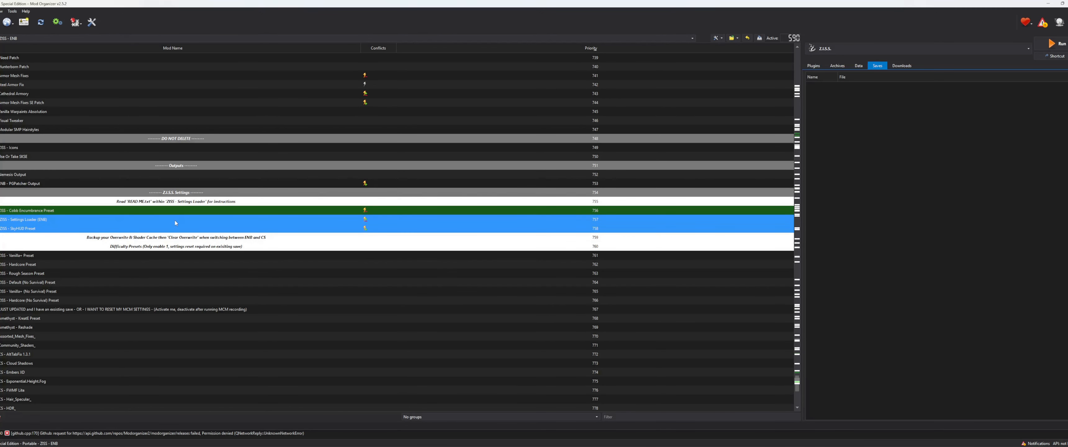
left_click(168, 229)
left_click(176, 237)
left_click(185, 220)
left_click(199, 212)
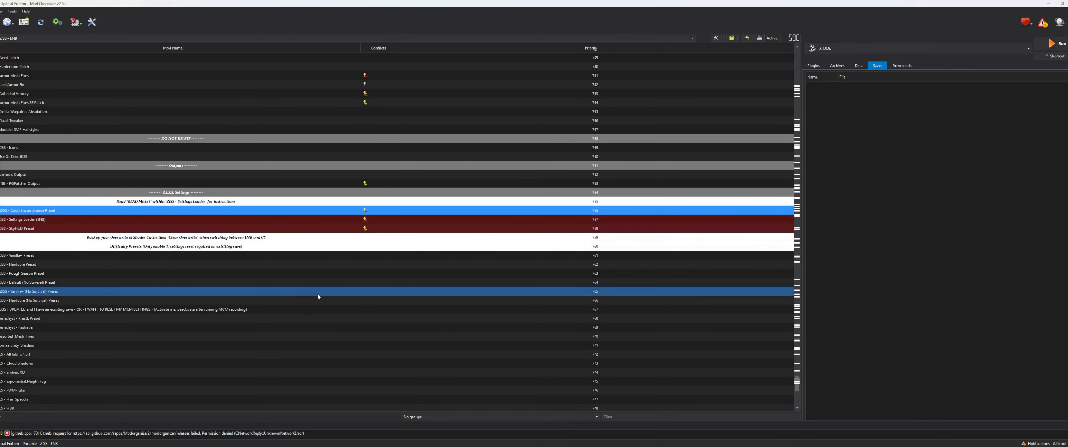
scroll(317, 294, "up", 4)
scroll(143, 281, "down", 5)
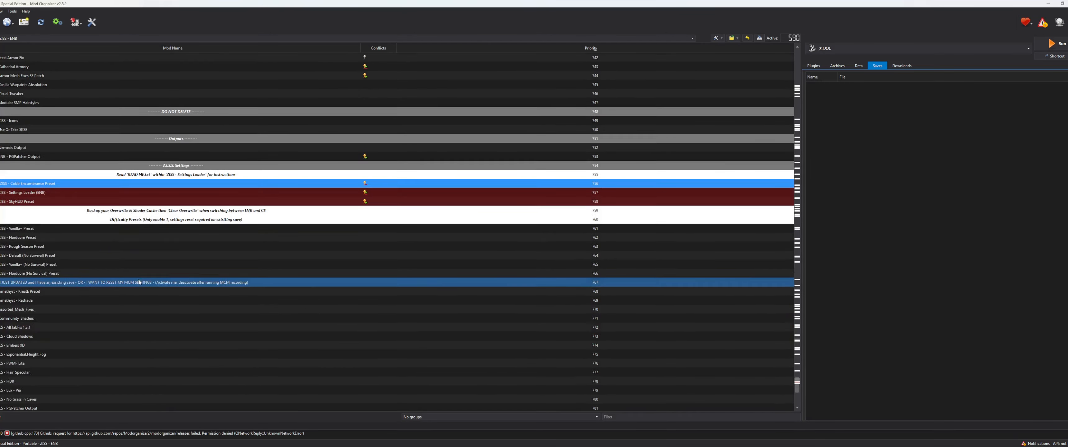
Step: Move the ZISS - Cobb Encumbrance Preset mod back below ZISS - SkyHUD Preset in the mod list
scroll(143, 281, "up", 5)
scroll(199, 244, "down", 4)
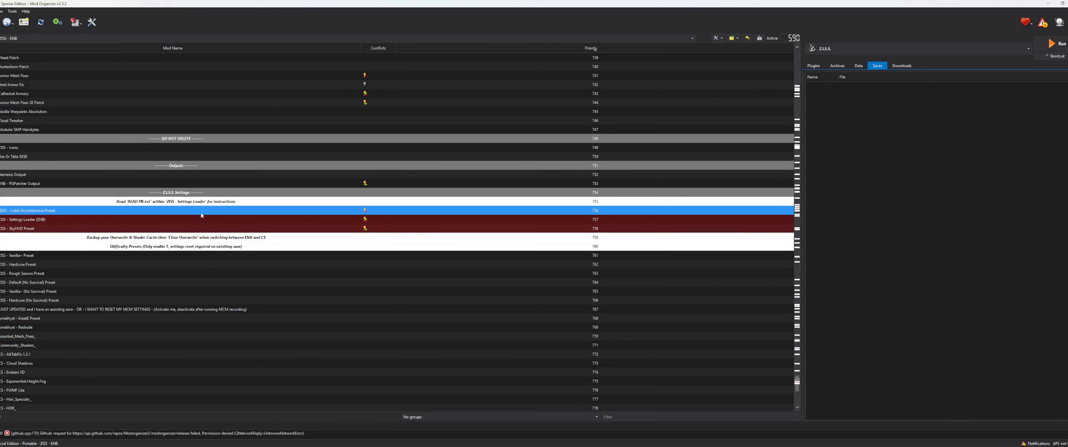
scroll(200, 212, "up", 3)
scroll(137, 194, "up", 3)
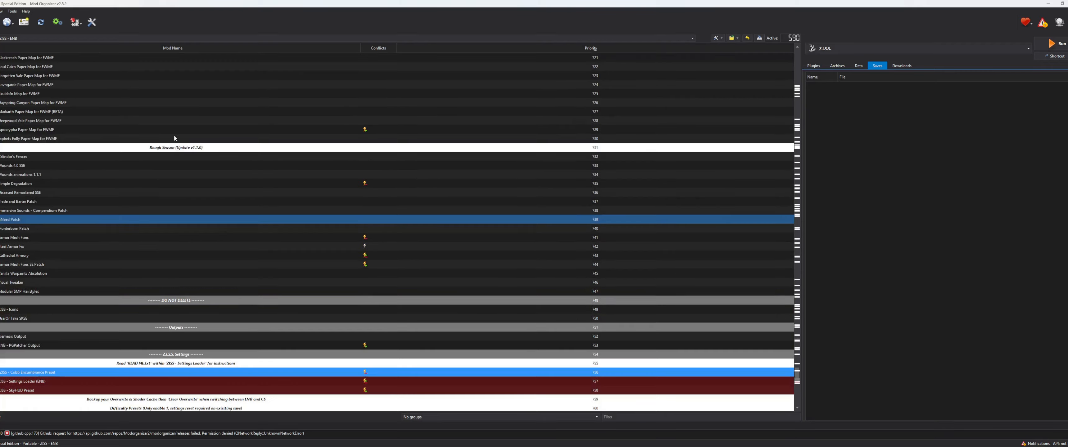
scroll(125, 249, "down", 5)
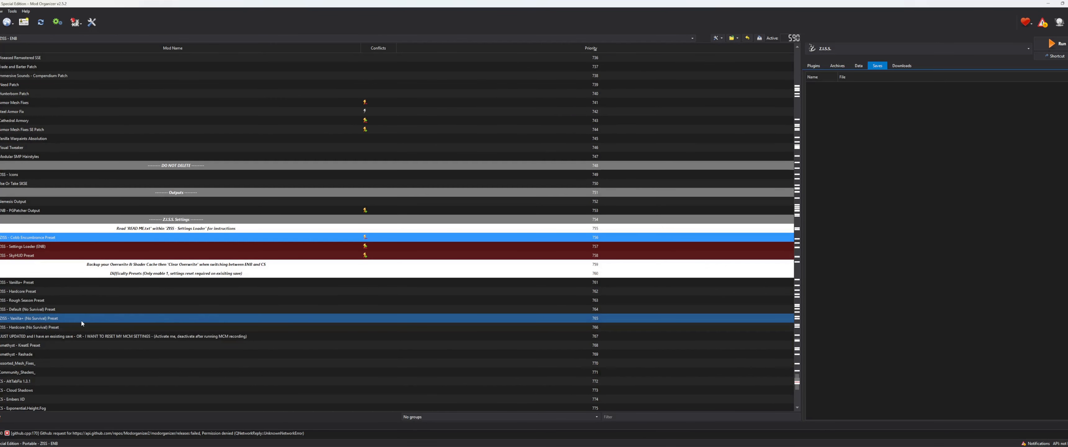
scroll(81, 320, "down", 2)
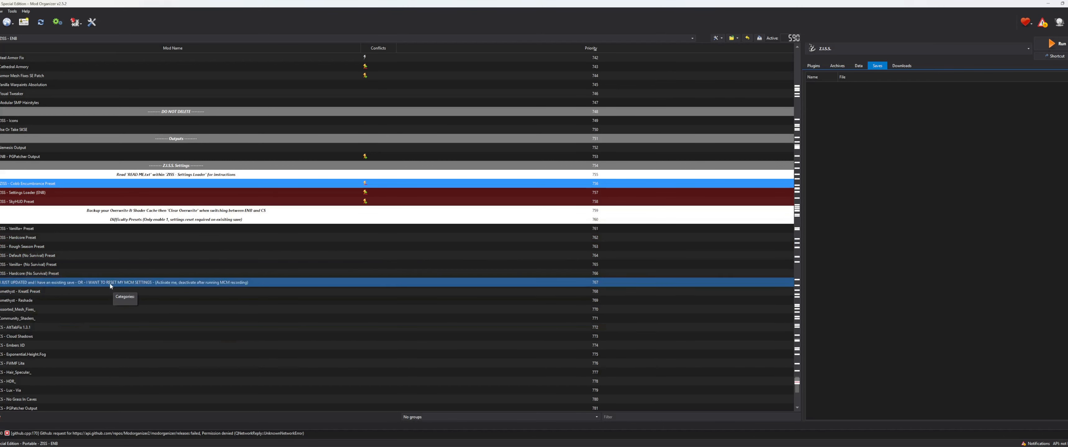
left_click_drag(48, 183, 64, 204)
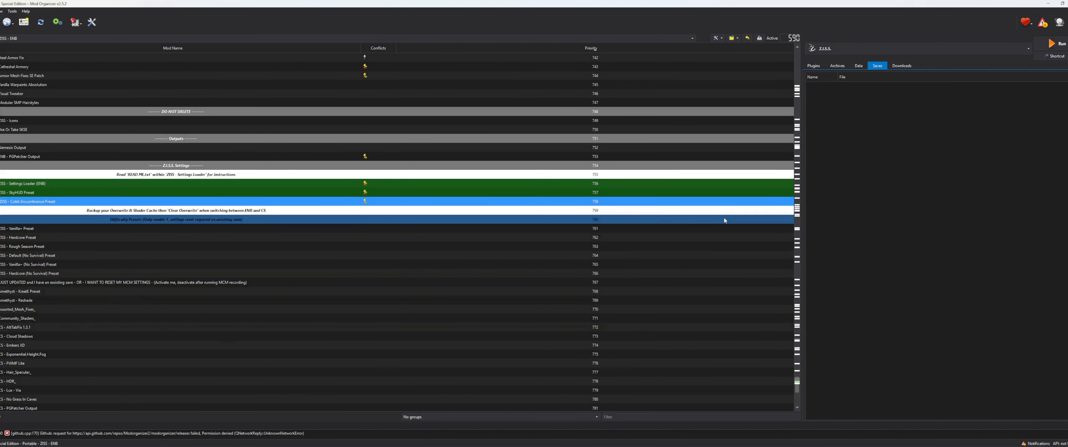
Step: Show the Notes column in the Mod Organizer mod list
right_click(722, 49)
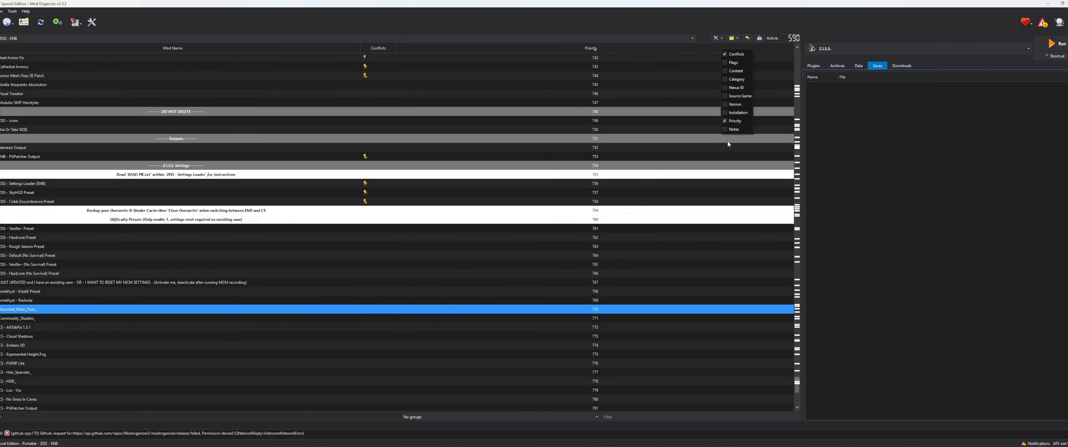
left_click(748, 145)
right_click(696, 49)
left_click(722, 125)
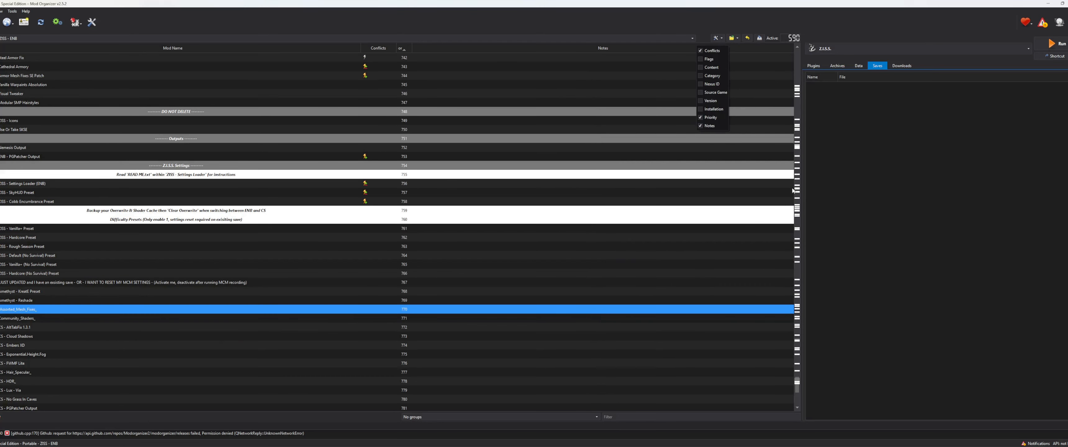
left_click(731, 285)
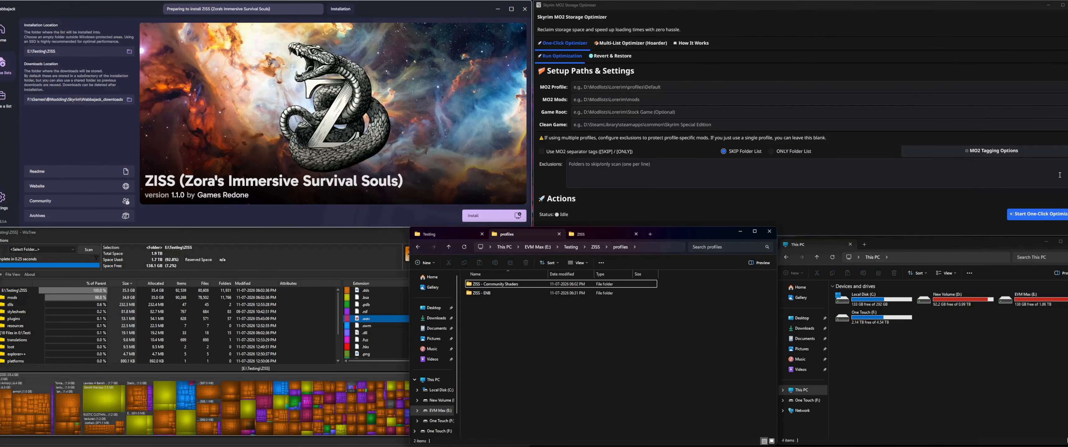
Step: Review the MO2 Tagging Options in Skyrim MO2 Storage Optimizer, cancel the dialog and return to Mod Organizer
left_click(1017, 152)
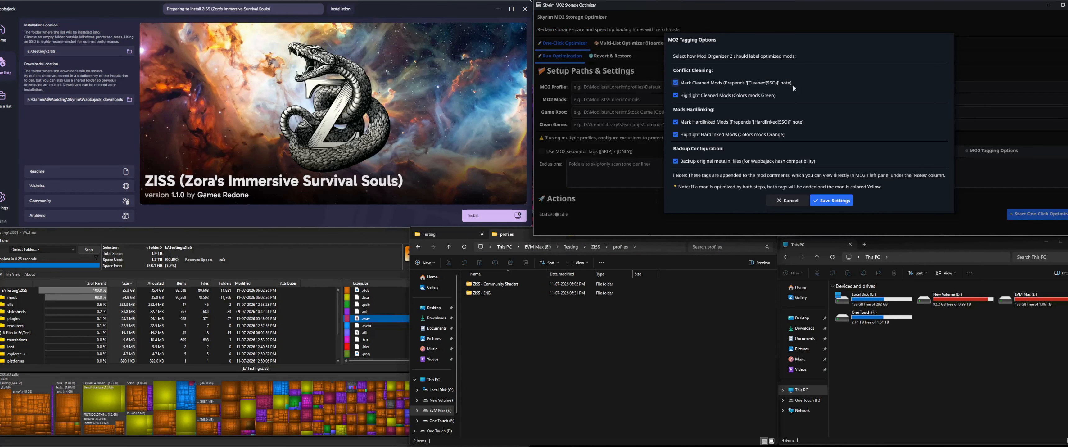
left_click(788, 202)
key("alt+Tab")
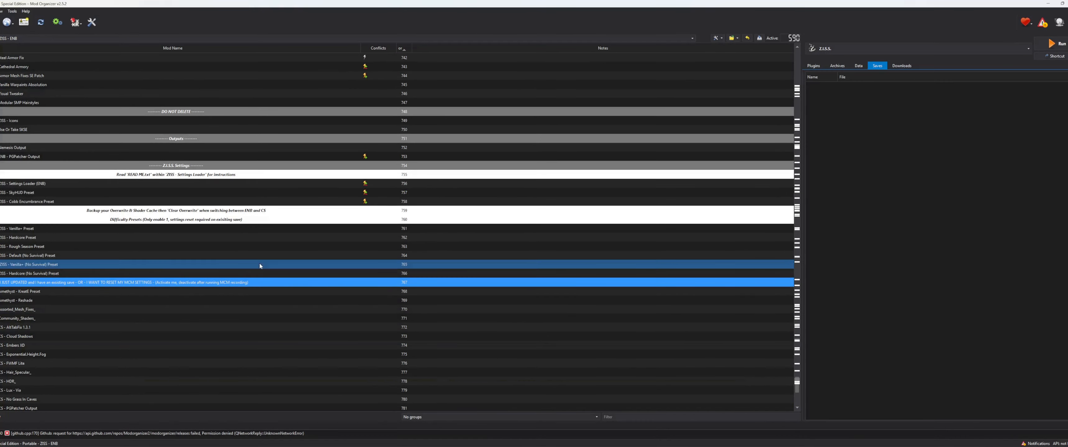
Step: Examine the actions available for the ZISS - SkyHUD Preset mod and look at the active profile, keeping ZISS - ENB
left_click(32, 192)
right_click(31, 191)
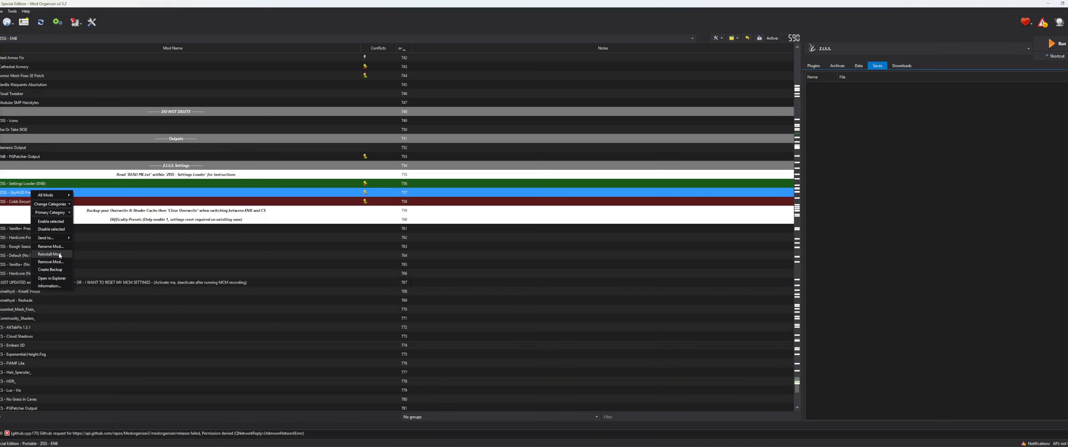
left_click(62, 291)
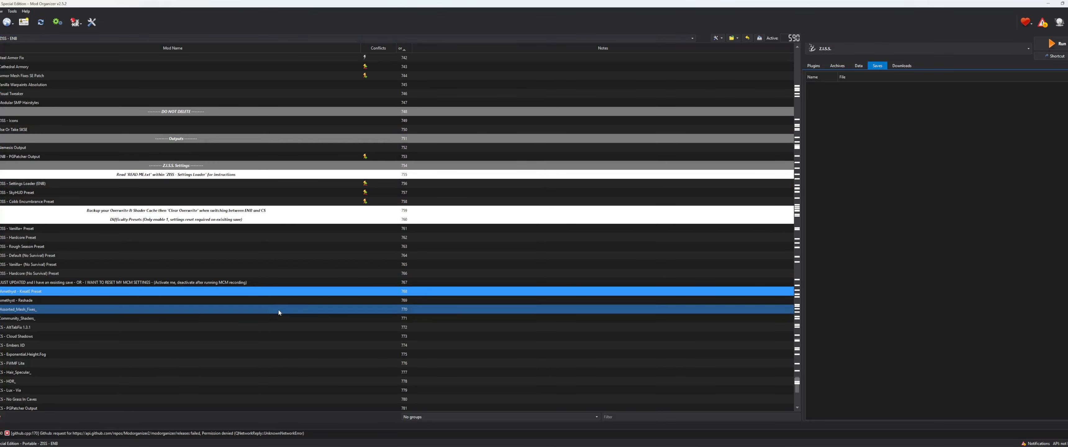
left_click(297, 345)
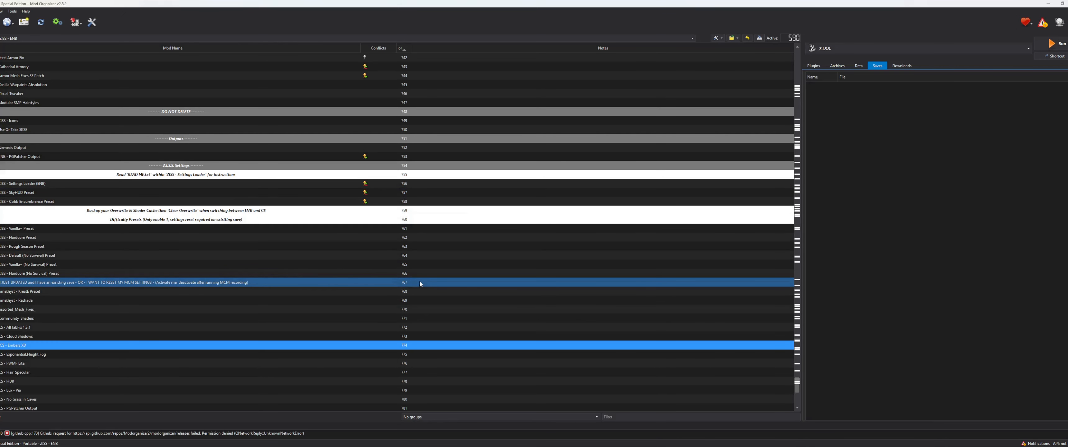
left_click(337, 39)
left_click(338, 38)
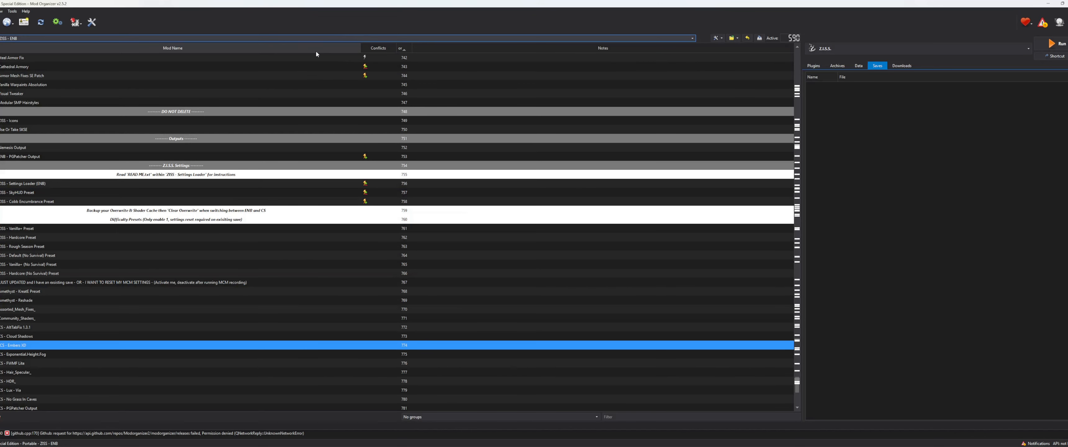
left_click(139, 284)
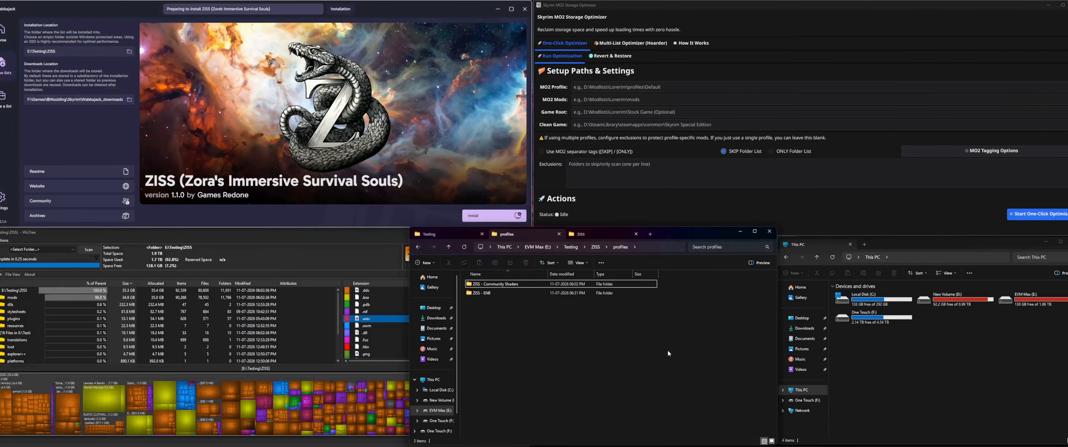
Step: Copy the ZISS - ENB profile folder's path from File Explorer and set the optimizer's MO2 Profile to E:\Testing\ZISS\profiles\ZISS - ENB
double_click(534, 293)
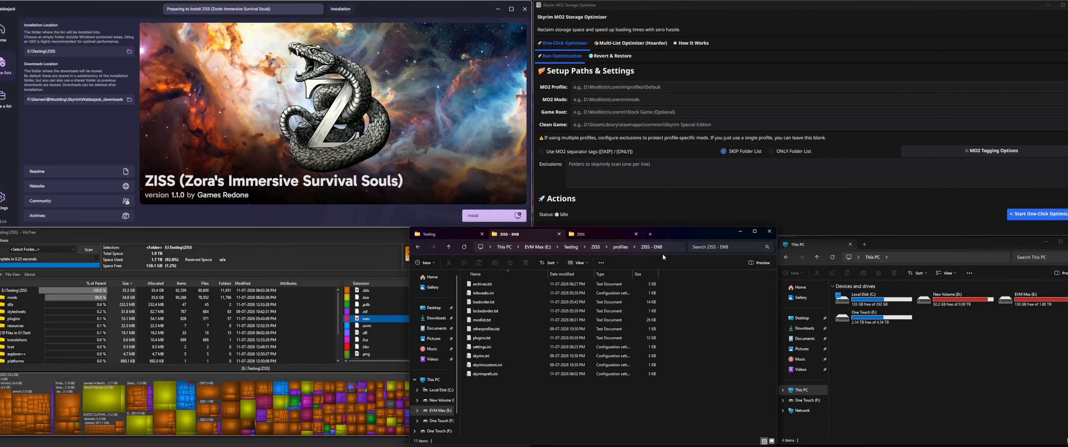
left_click(677, 247)
key("ctrl+c")
left_click(755, 362)
left_click(639, 86)
key("ctrl+v")
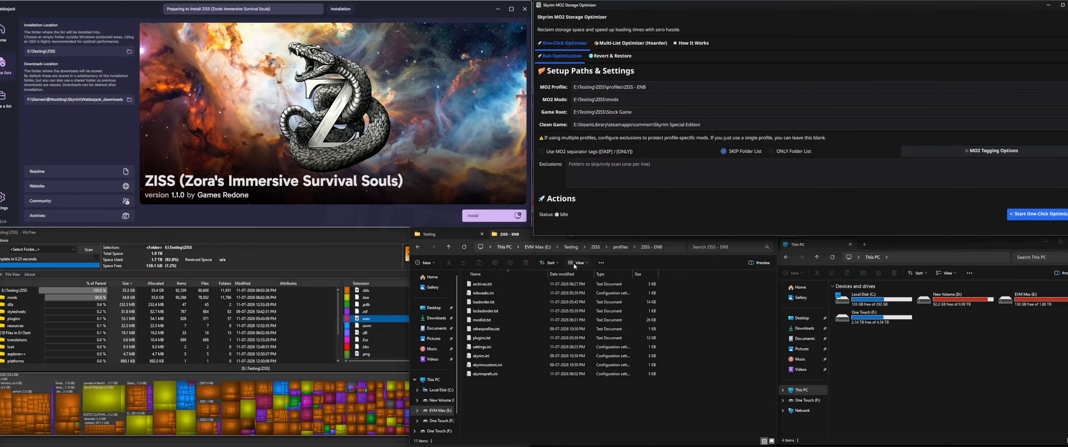
Step: Look inside the ZISS installation's mods folder in File Explorer to check the optimizer's MO2 Mods path
left_click(681, 314)
left_click(595, 247)
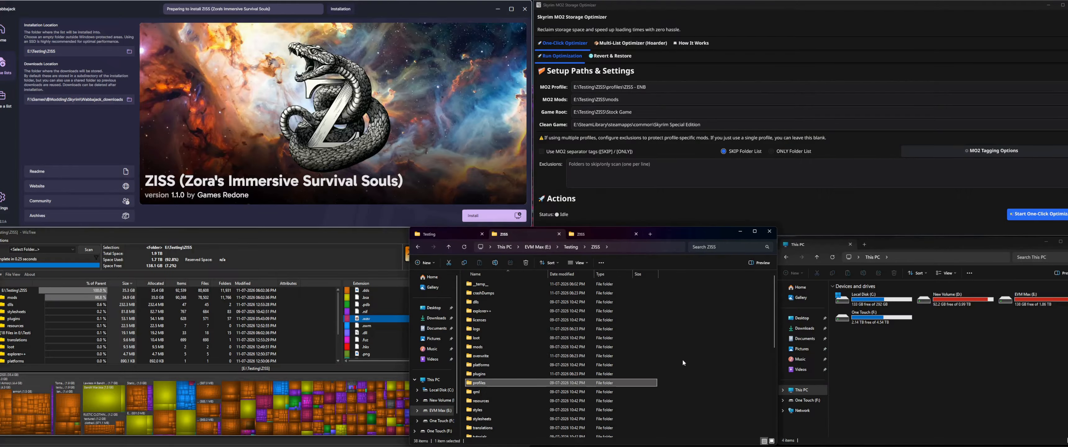
left_click(683, 361)
double_click(484, 347)
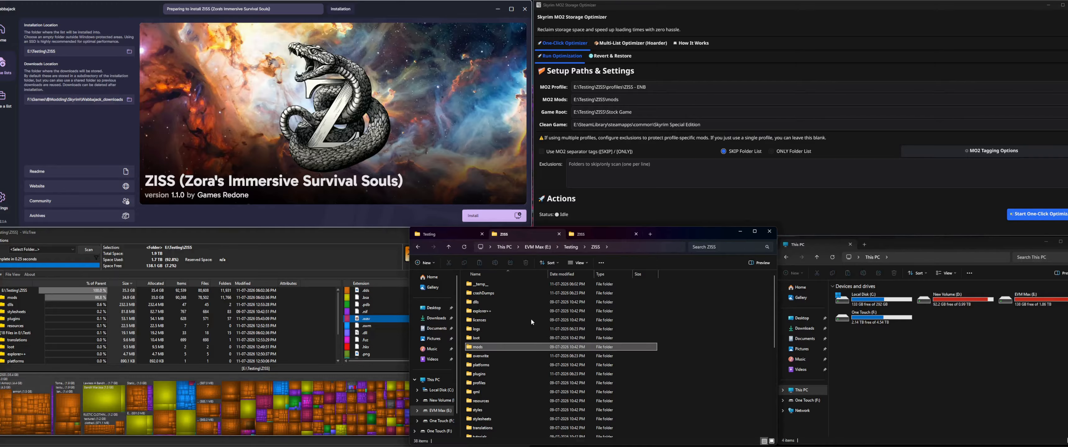
double_click(484, 347)
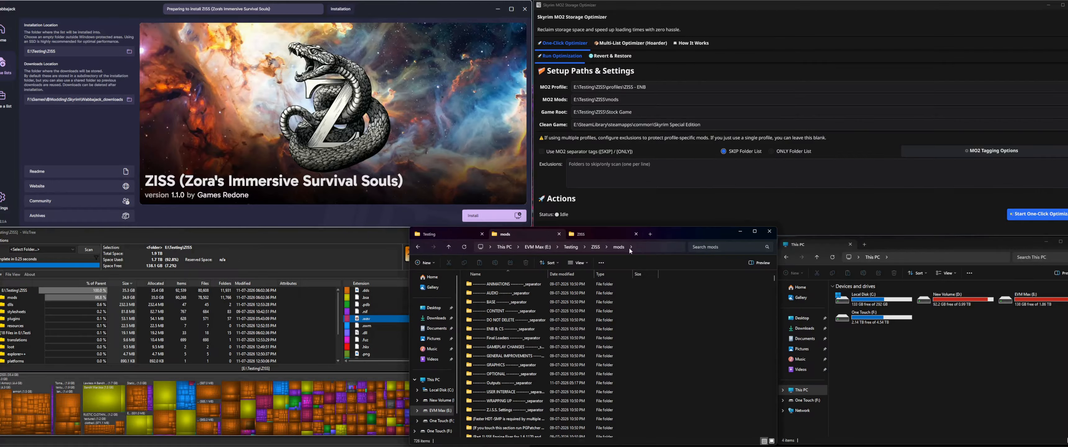
left_click(596, 247)
Step: Check the optimizer's Game Root path against the folders in the ZISS installation
left_click(648, 112)
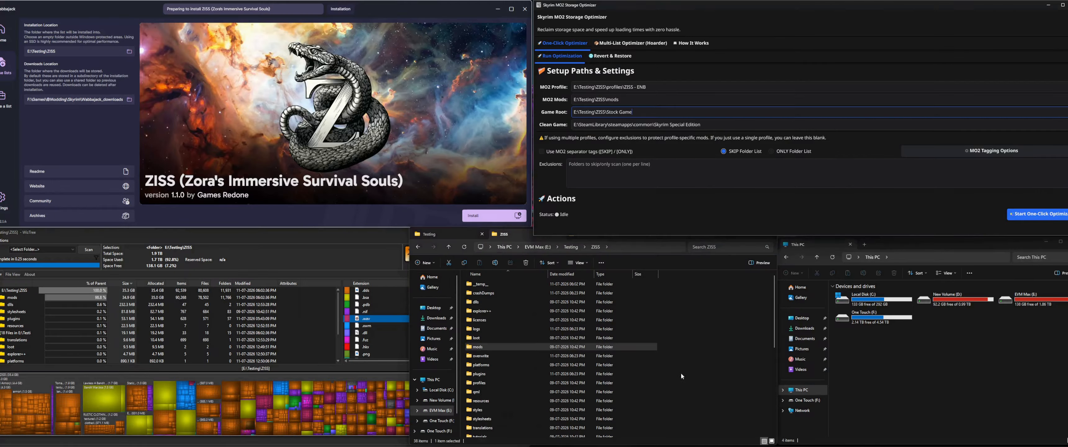
left_click(476, 302)
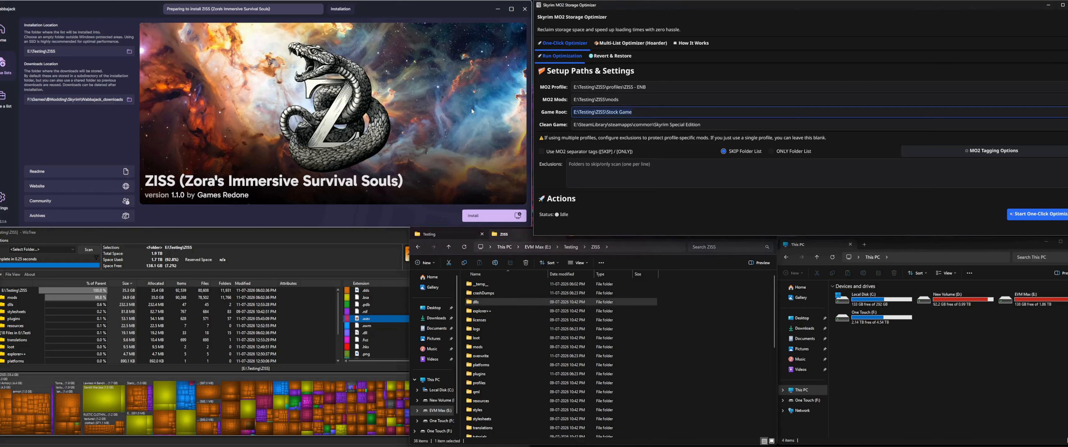
left_click(657, 110)
left_click(645, 112)
triple_click(649, 112)
left_click(670, 112)
Step: Check the optimizer's Clean Game path to the Steam Skyrim Special Edition folder
left_click(722, 123)
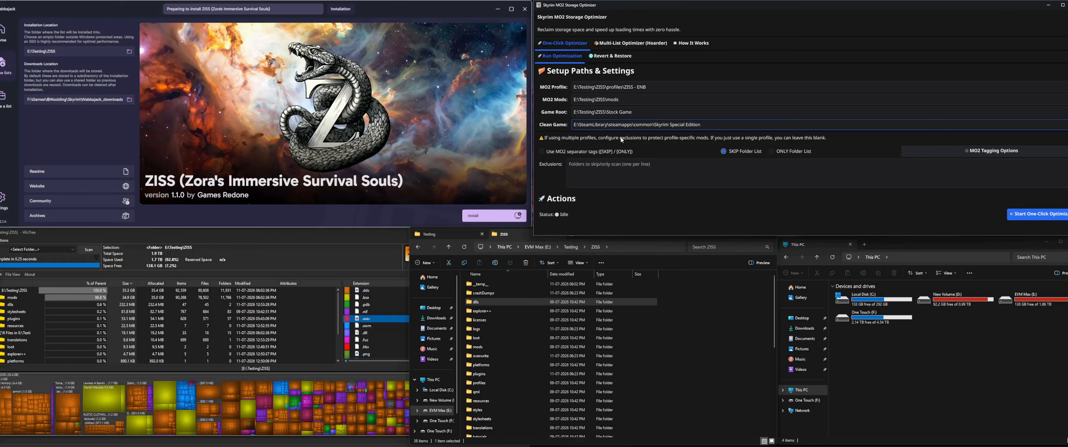
double_click(694, 125)
triple_click(644, 125)
double_click(724, 124)
left_click(558, 104)
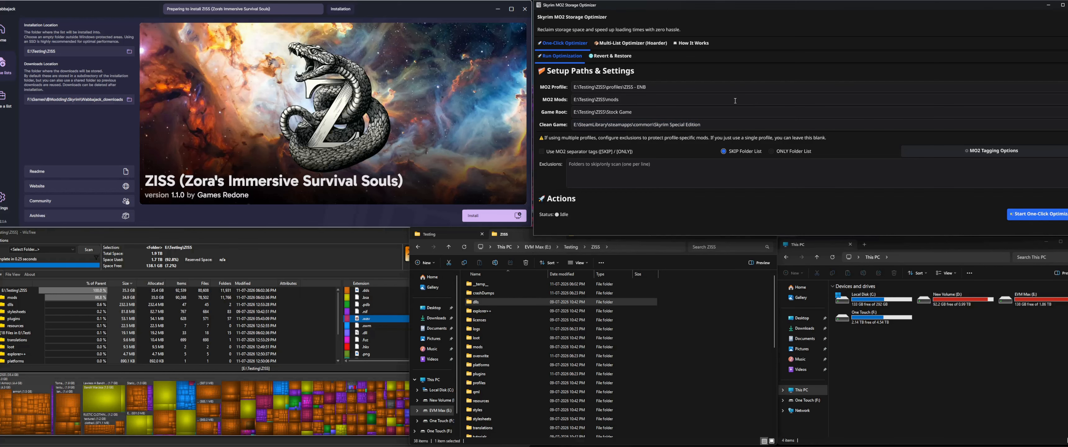
Step: Copy the ZISS - Cobb Encumbrance Preset mod's name from Mod Organizer, try it in the optimizer's Exclusions, and clear the list
left_click(637, 169)
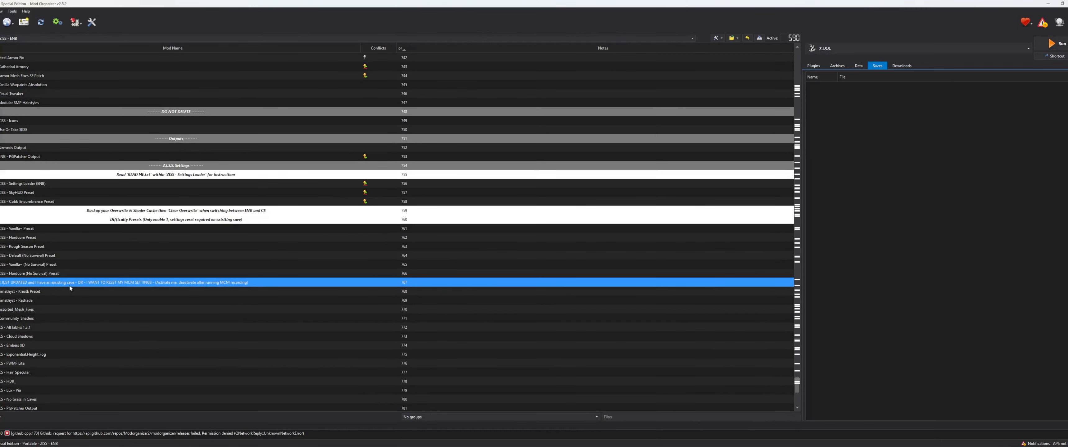
left_click(45, 202)
left_click(45, 204)
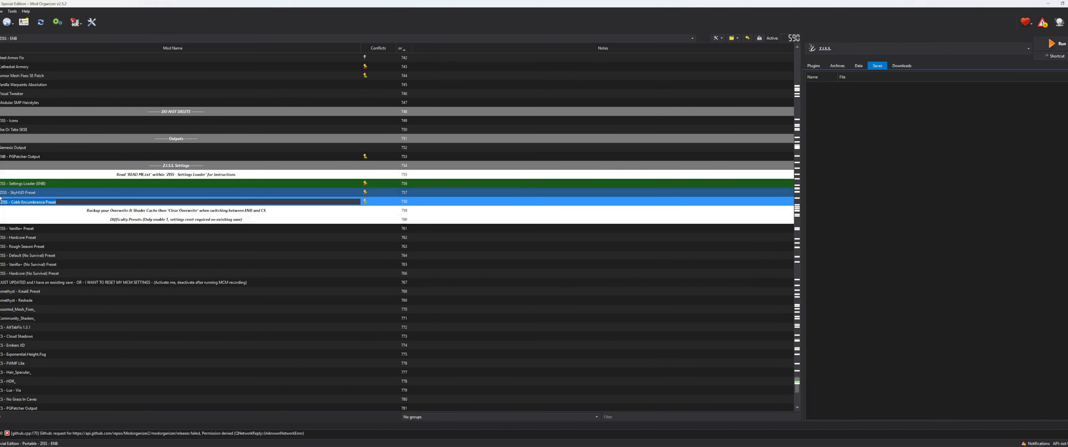
left_click(265, 319)
left_click(215, 204)
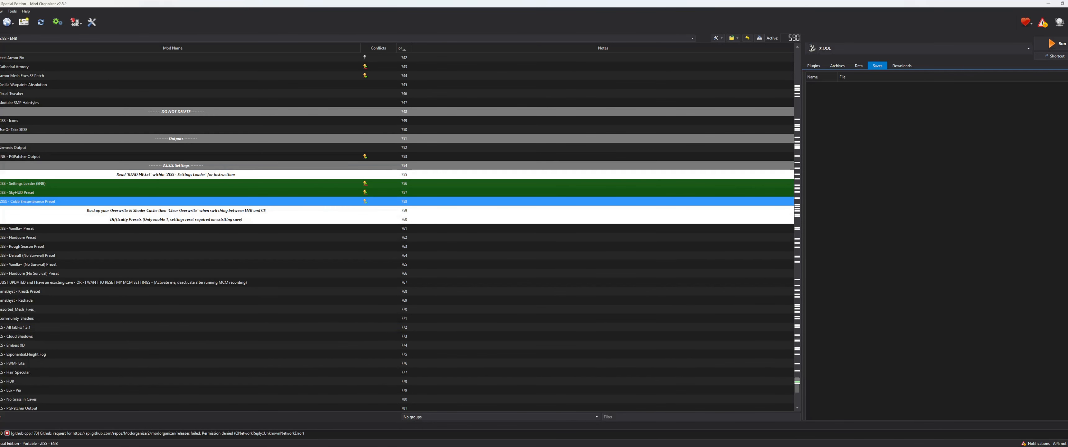
left_click(1045, 3)
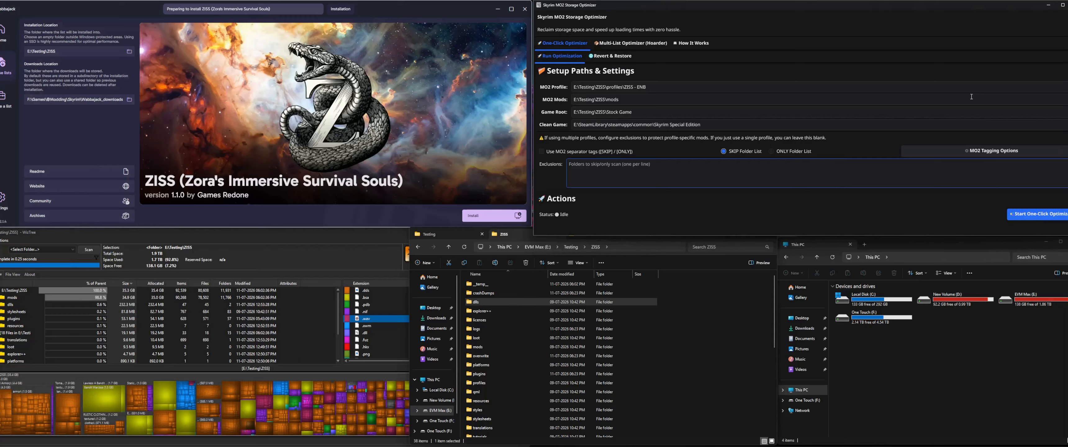
key("ctrl+v")
key("ctrl+a")
key("ctrl+c")
key("BackSpace")
Step: Recheck the Cobb Encumbrance Preset's conflicts in Mod Organizer, enter ZISS - Cobb Encumbrance Preset in Exclusions once more, and remove it
key("alt+Tab")
left_click(69, 176)
left_click(69, 202)
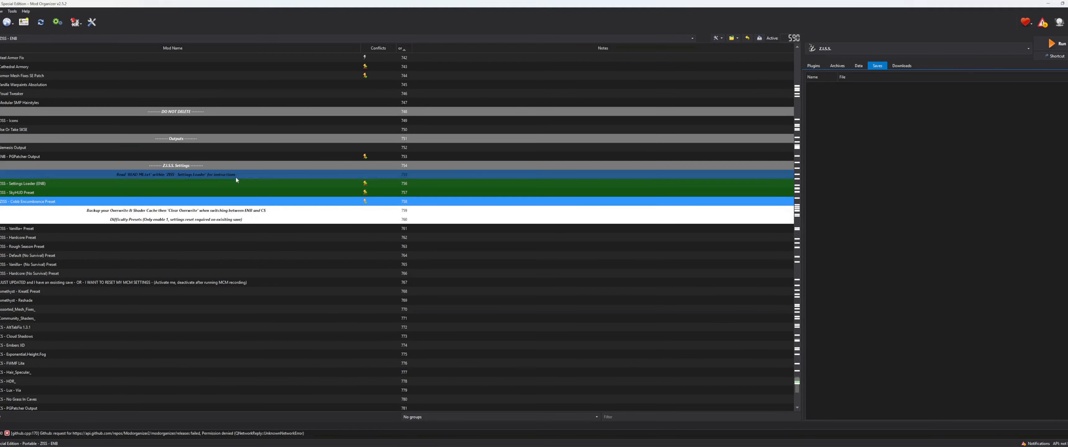
key("alt+Tab")
key("ctrl+v")
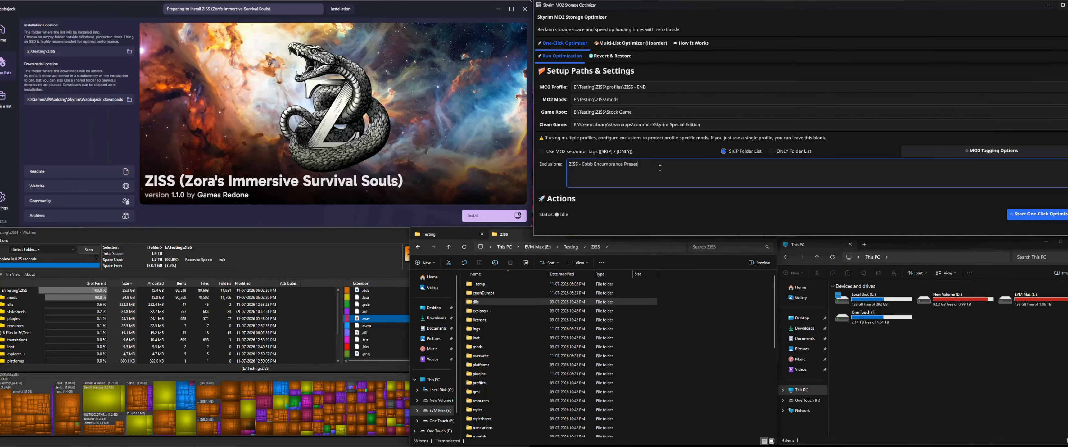
key("ctrl+a")
key("BackSpace")
Step: Try the Use MO2 separator tags option, turn it off again and return to the SKIP Folder List exclusions
left_click(562, 153)
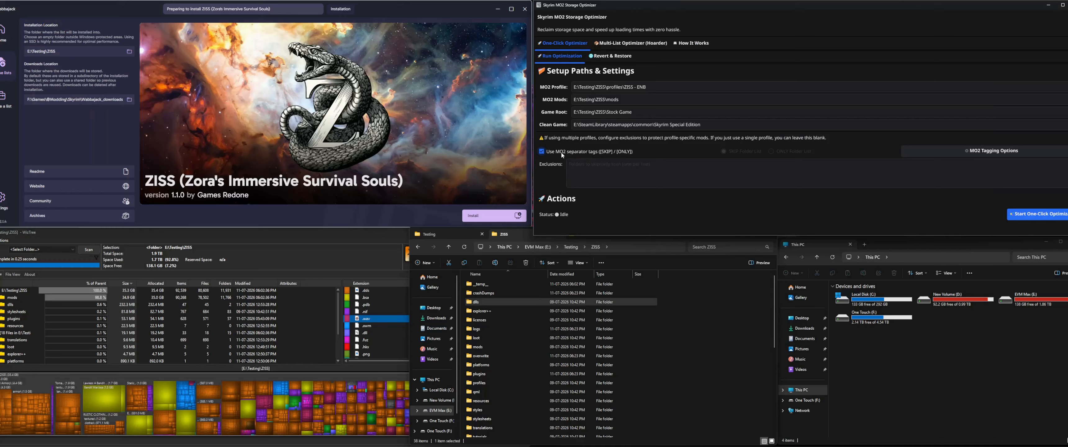
left_click(684, 151)
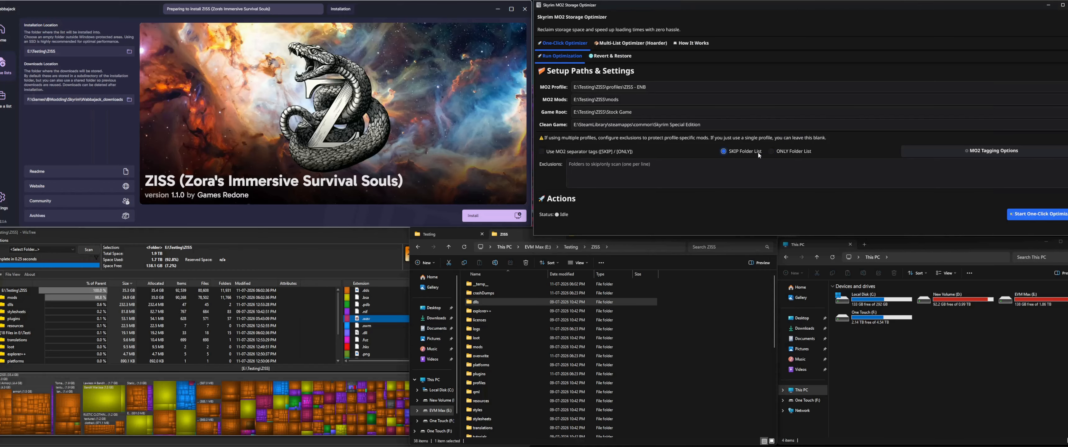
left_click(737, 168)
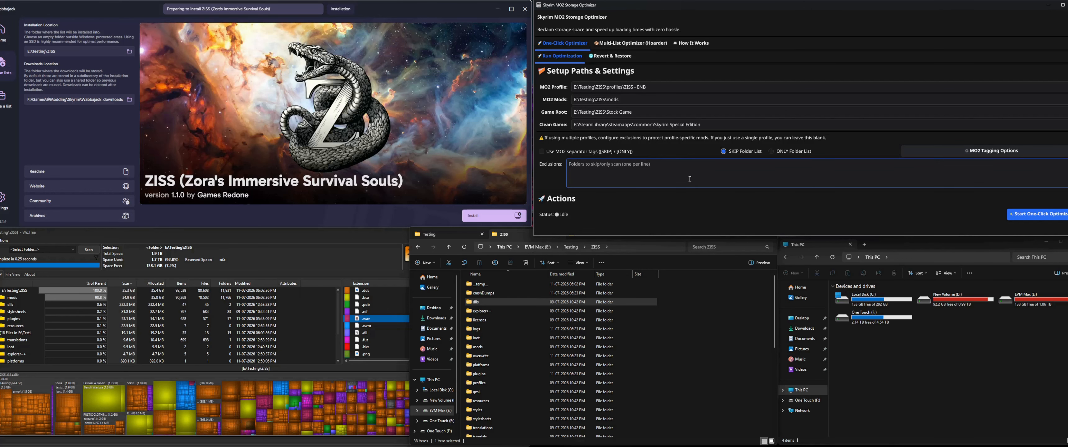
Step: Select ONLY Folder List and enter ZISS - SkyHUD Preset and ZISS - Cobb Encumbrance Preset on separate lines in Exclusions
left_click(772, 152)
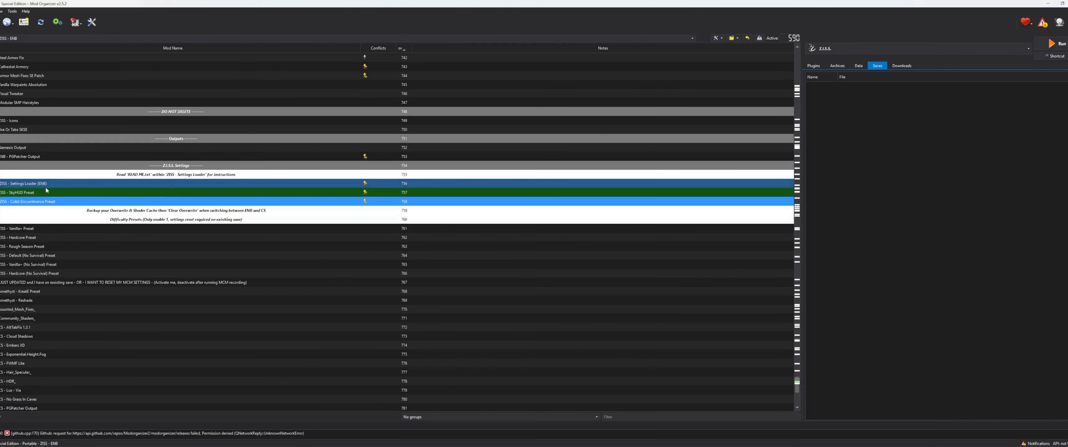
left_click(46, 185)
left_click(46, 195)
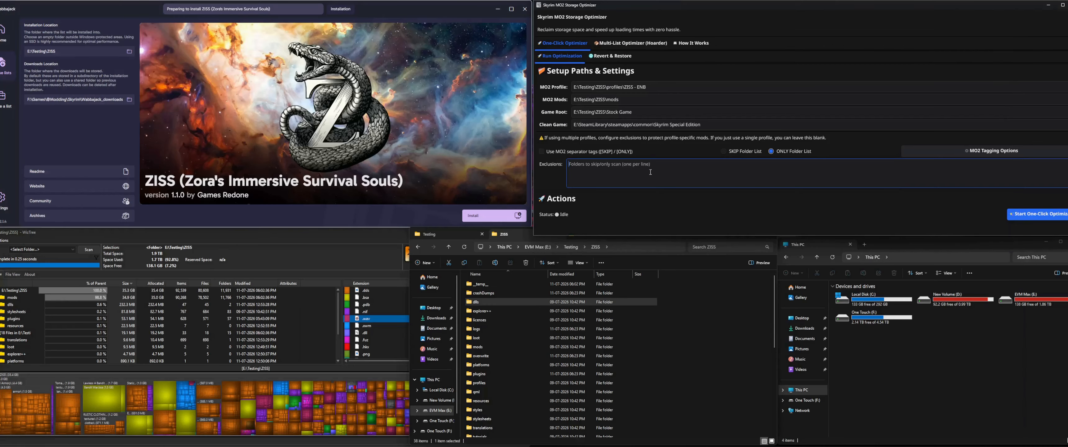
type("ZISS - SkyHUD Preset")
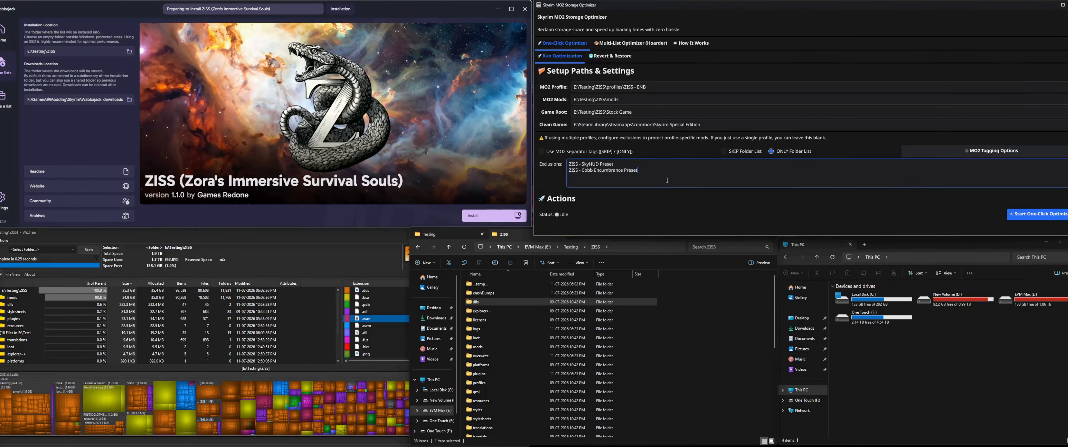
Step: Switch to Mod Organizer and point out the ZISS - SkyHUD Preset and ZISS - Cobb Encumbrance Preset mods in the mod list
key("alt+Tab")
scroll(190, 167, "down", 4)
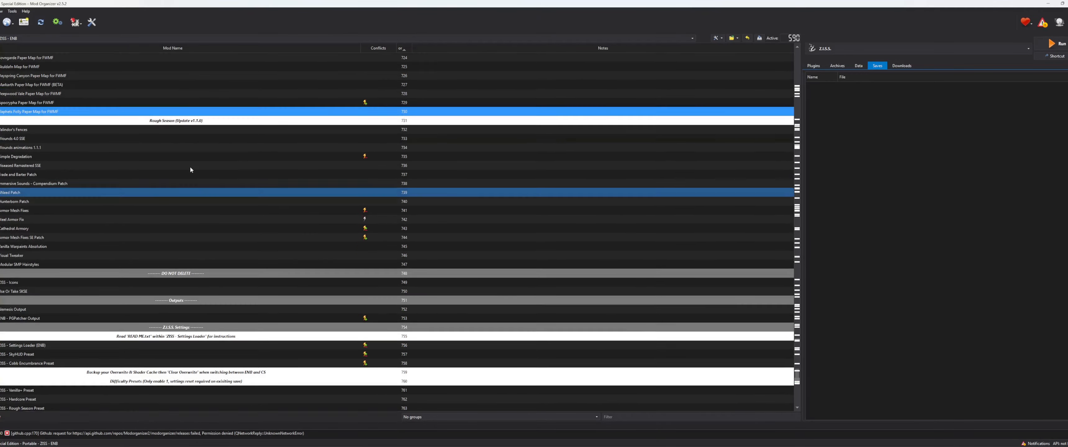
left_click(42, 220)
left_click(42, 228, "ctrl")
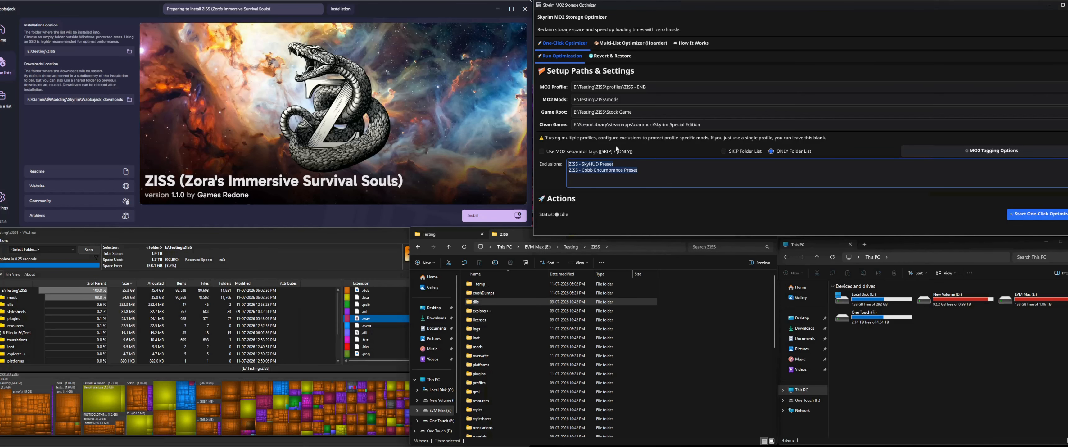
Step: Clear both preset mod names from the optimizer's Exclusions list
left_click_drag(666, 177, 569, 165)
left_click(766, 177)
left_click_drag(652, 184, 567, 165)
left_click(680, 170)
key("ctrl+a")
key("BackSpace")
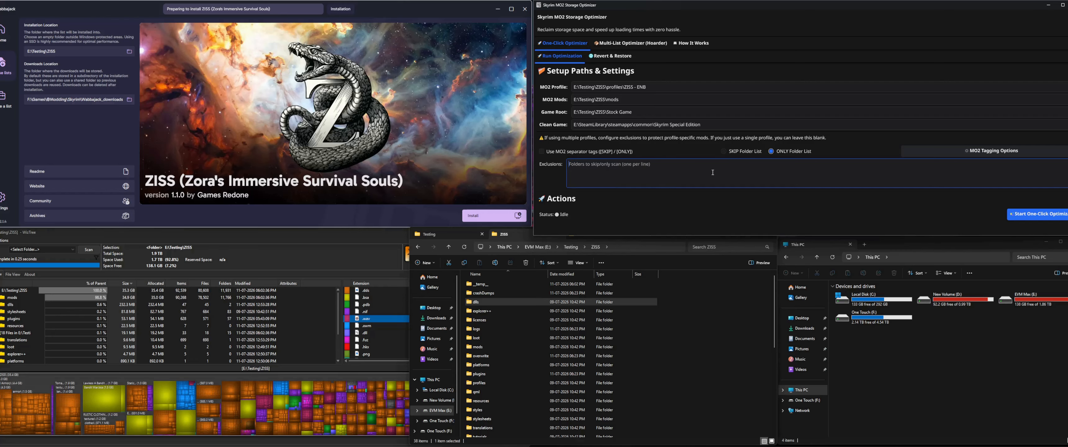
Step: Select SKIP Folder List as the exclusion mode and review the MO2 Tagging Options for cleaned and hardlinked mods
left_click(752, 151)
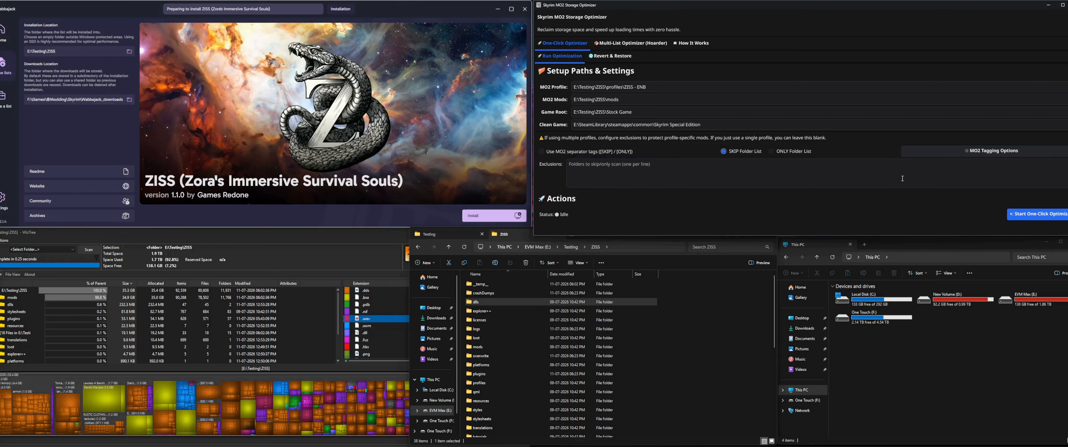
left_click(960, 151)
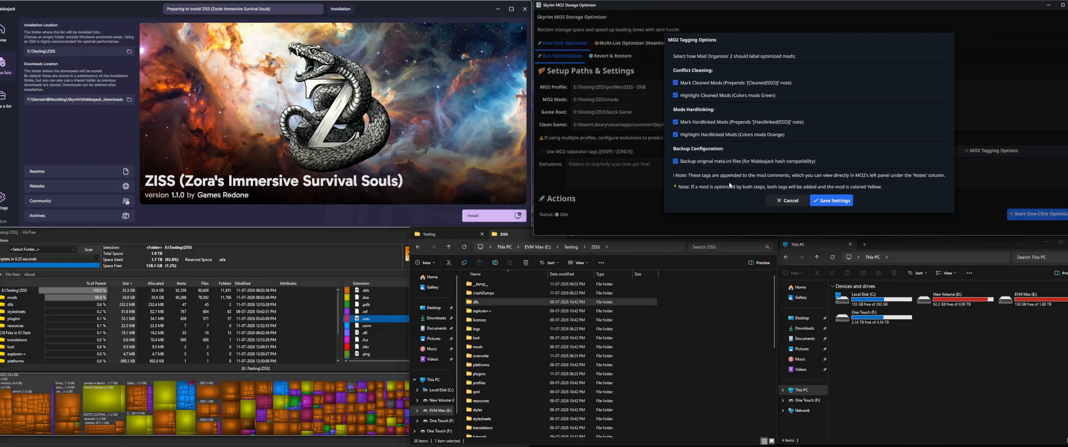
left_click(802, 200)
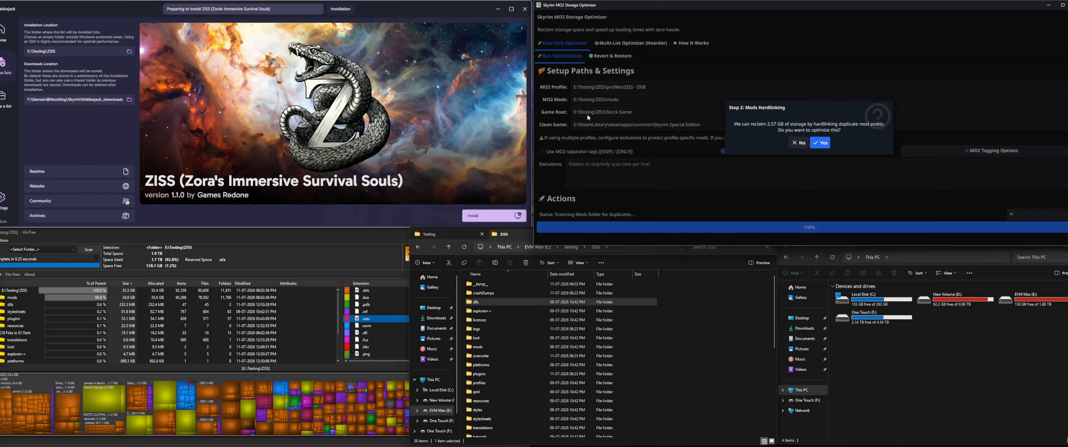
Step: Open the mods folder inside ZISS in File Explorer and look through the mod folders
left_click(653, 363)
scroll(581, 352, "down", 2)
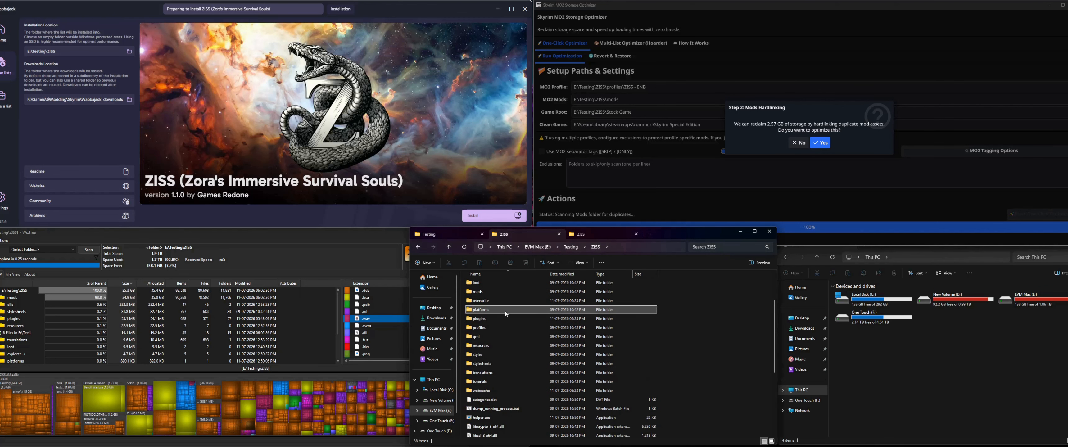
left_click(768, 108)
double_click(477, 292)
scroll(542, 344, "down", 5)
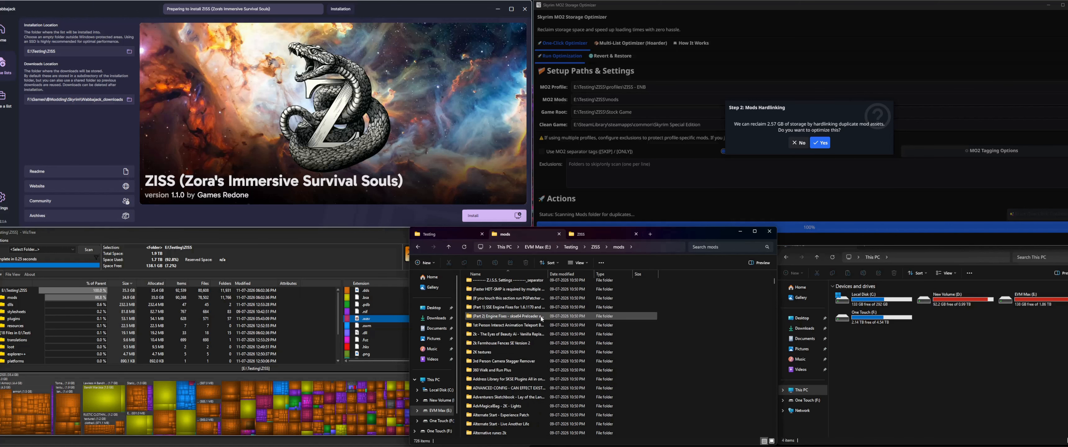
scroll(662, 352, "up", 5)
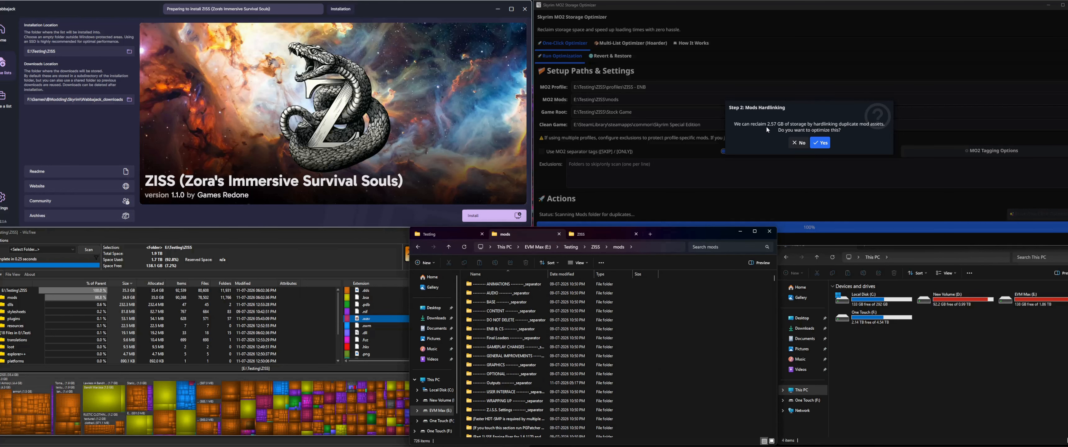
Step: Check the free space of the EVM Max (E:) drive in This PC
left_click(863, 112)
left_click(1014, 331)
left_click(833, 258)
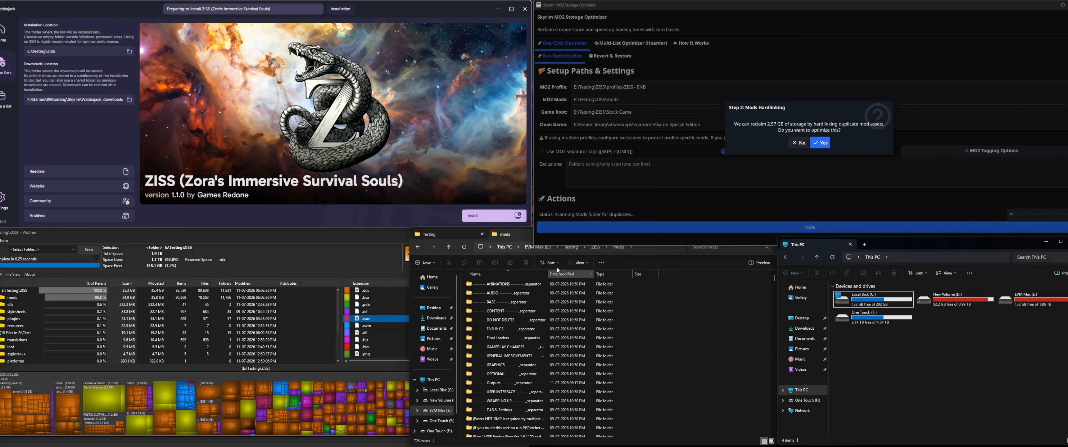
left_click(684, 337)
left_click(1037, 315)
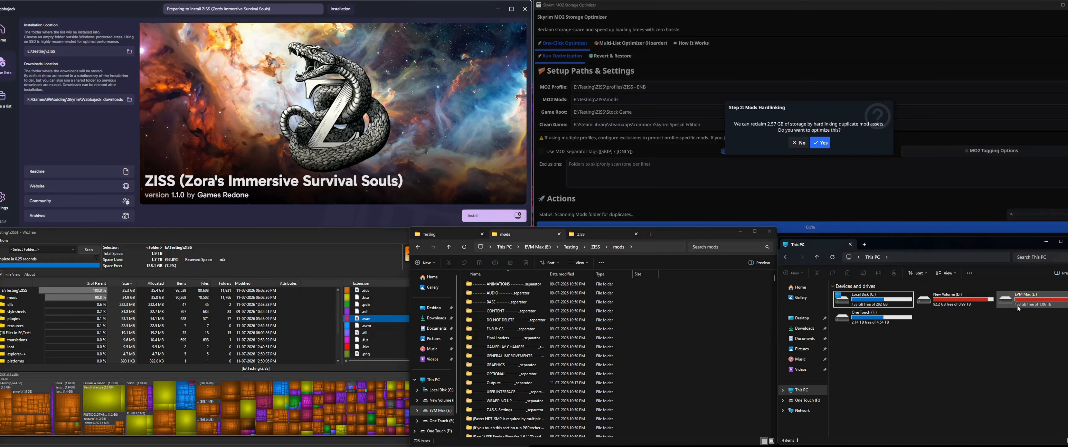
Step: Approve the Mods Hardlinking and Conflict Cleaning optimizations in the optimizer
left_click(742, 133)
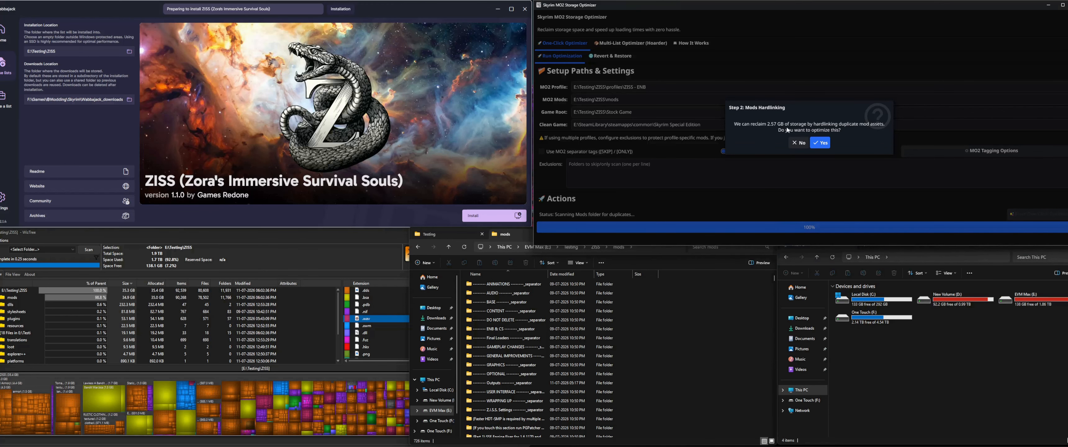
left_click(821, 143)
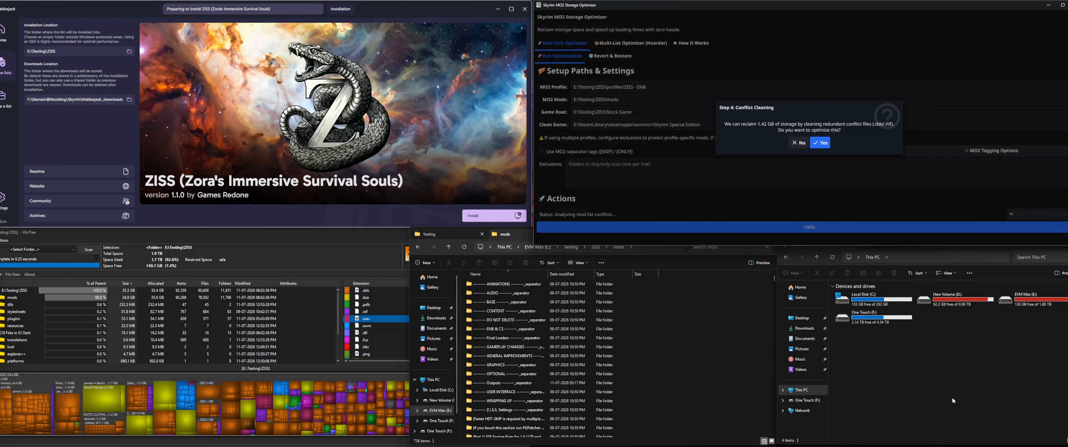
left_click(1025, 353)
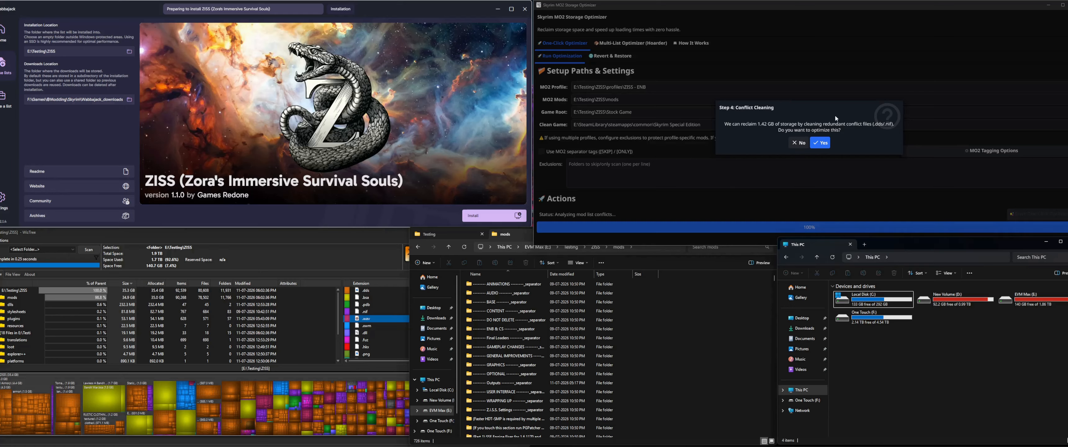
left_click(833, 125)
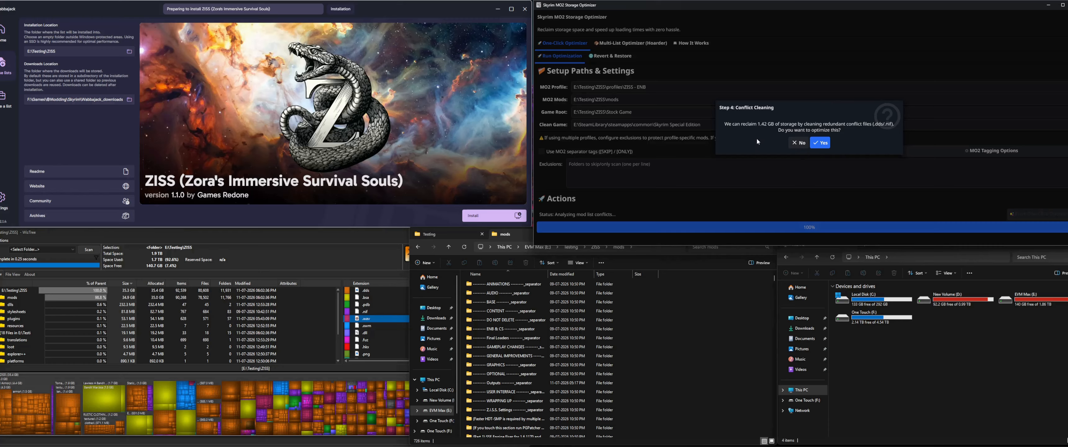
left_click(801, 144)
left_click(823, 143)
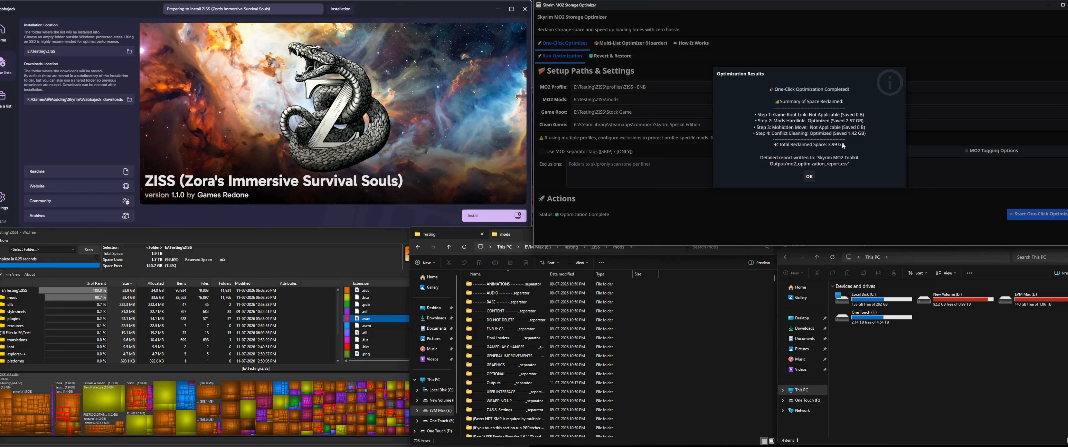
Step: Open the Skyrim MO2 Toolkit Output folder inside ZISS and dismiss the optimizer's Optimization Results dialog
left_click(815, 265)
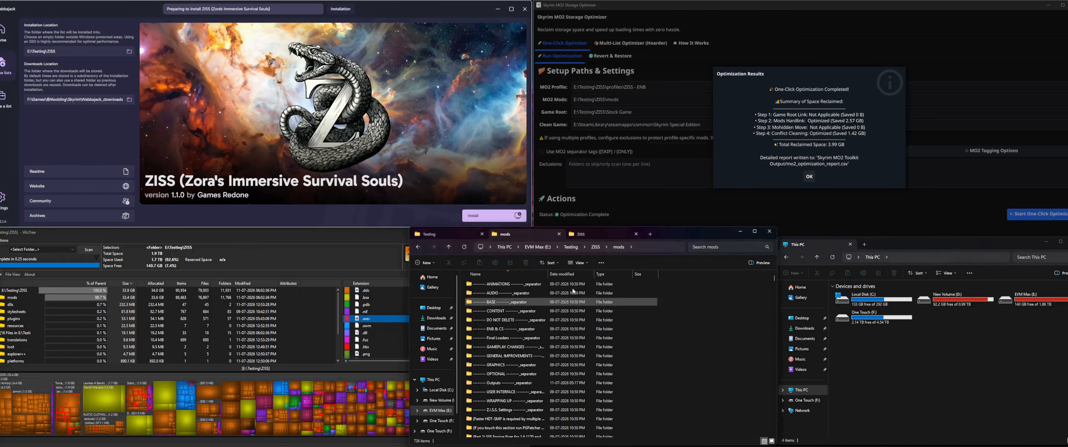
left_click(430, 234)
left_click(503, 311)
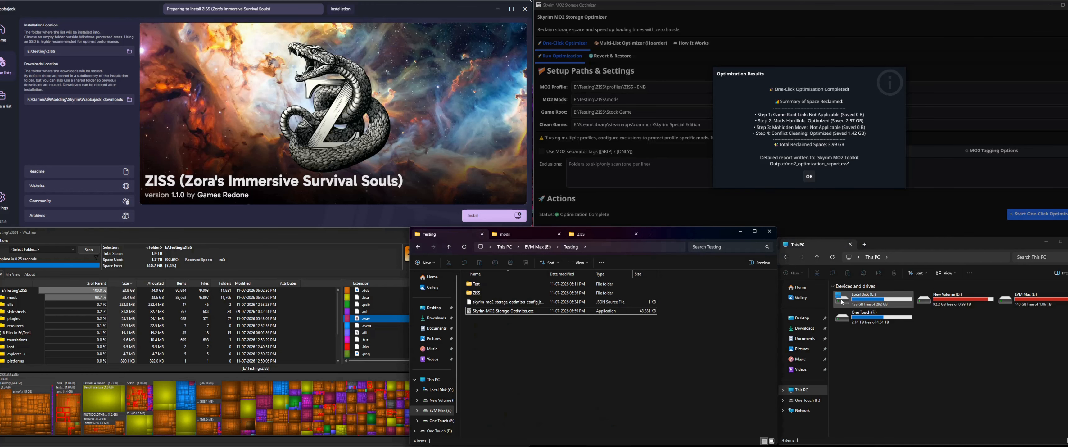
left_click(594, 235)
scroll(502, 359, "down", 2)
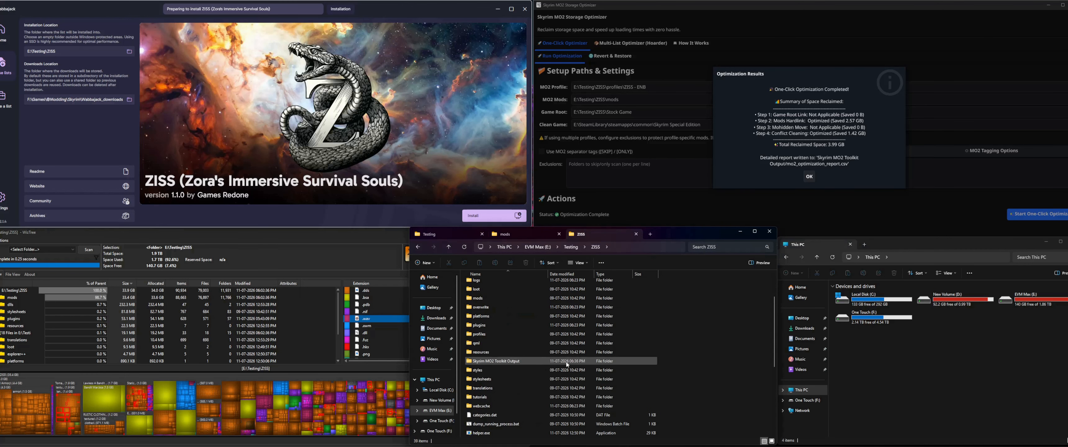
double_click(520, 361)
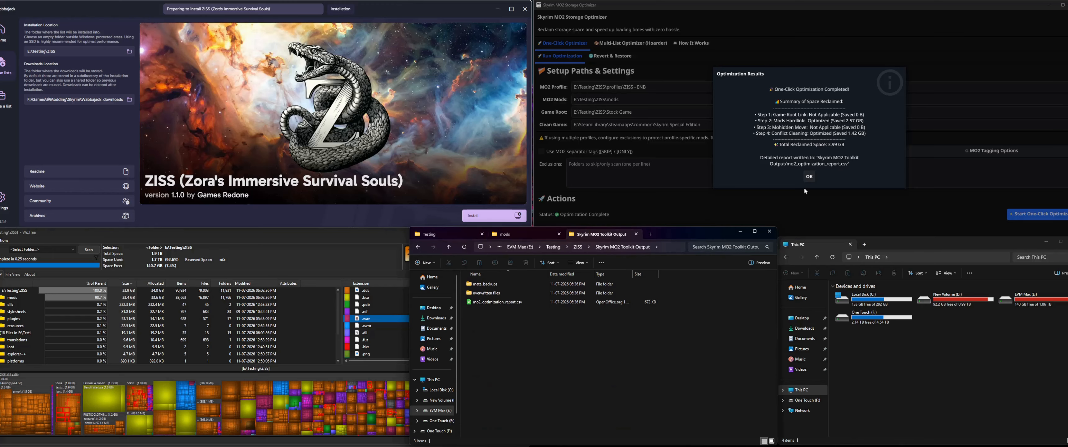
left_click(809, 177)
Step: Inspect the size in the Skyrim MO2 Toolkit Output folder's properties, and close them
right_click(699, 289)
left_click(728, 350)
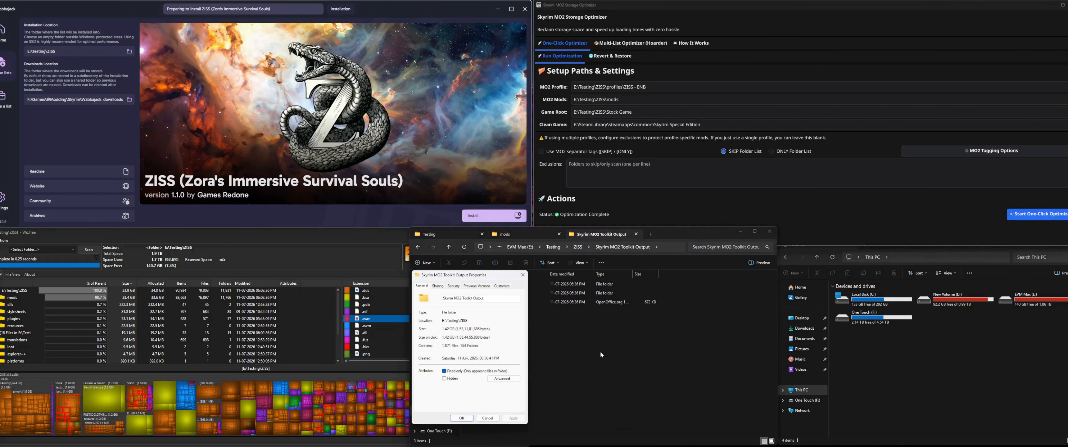
left_click(523, 275)
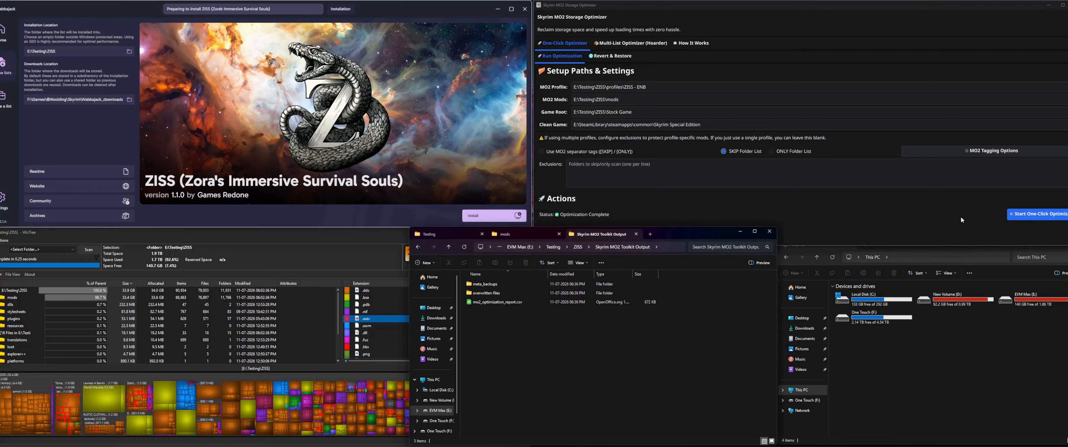
Step: Open mo2_optimization_report.csv, enlarge the Text Import dialog to examine the logged entries in its preview, and accept the import
double_click(495, 303)
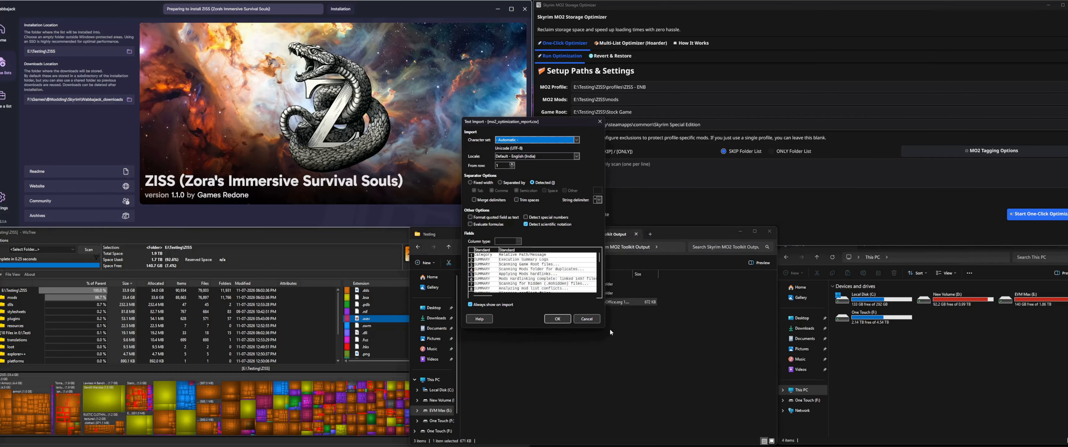
left_click_drag(605, 328, 729, 401)
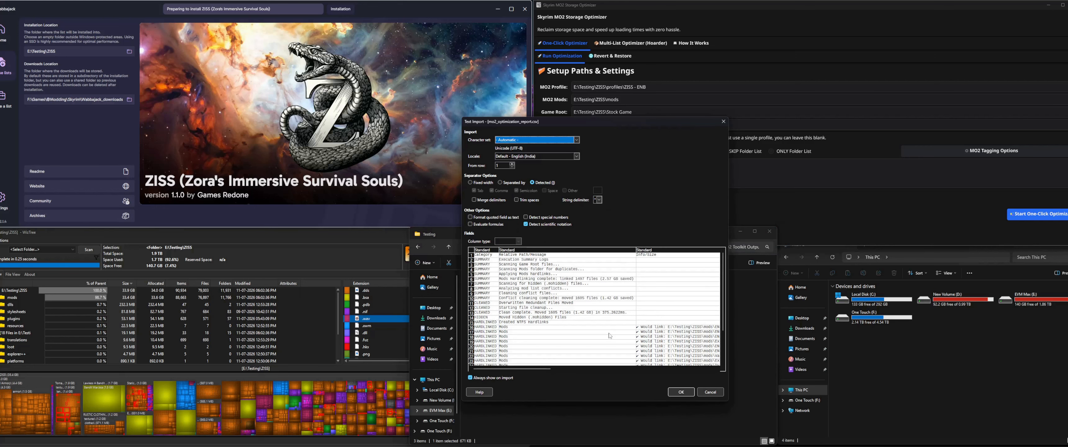
left_click(489, 312)
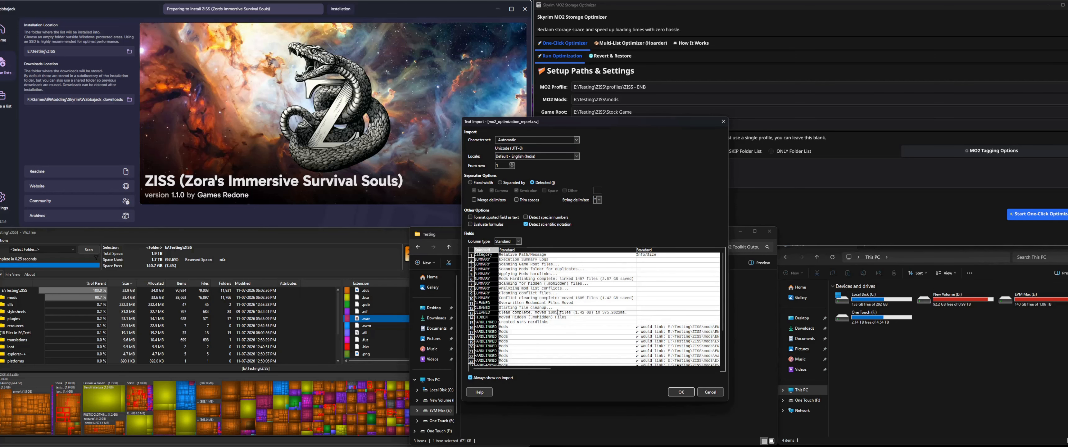
left_click(590, 320)
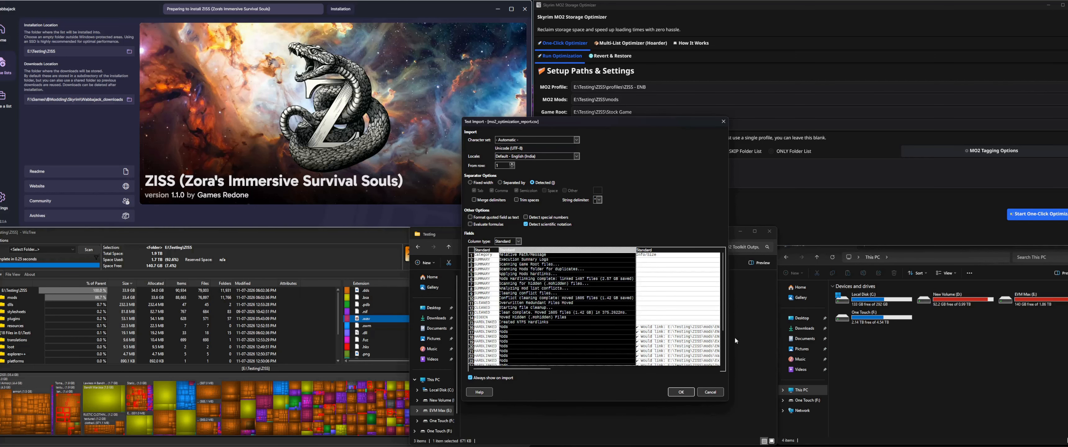
left_click(680, 391)
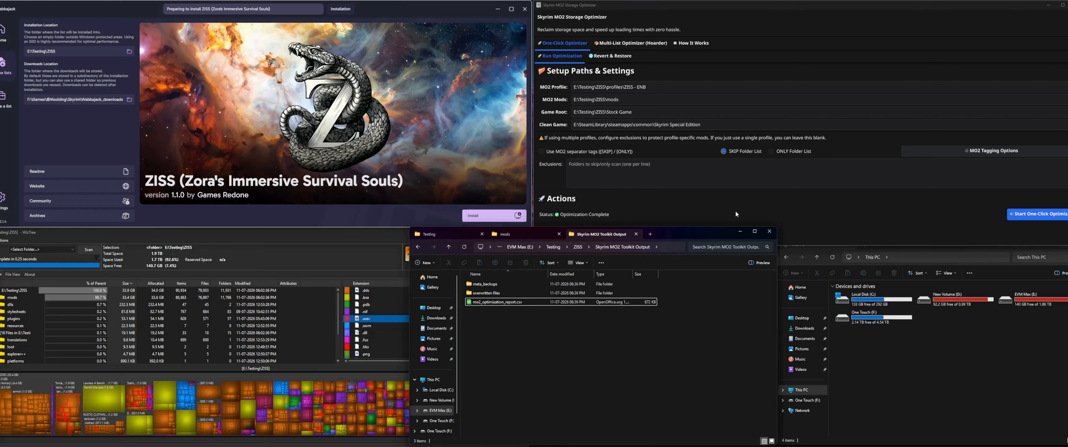
left_click_drag(534, 374, 535, 286)
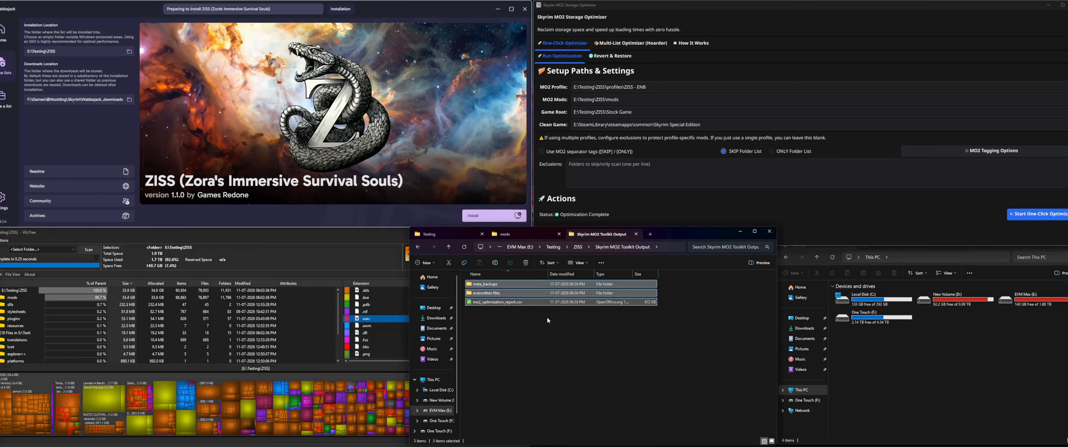
left_click(595, 362)
left_click(685, 197)
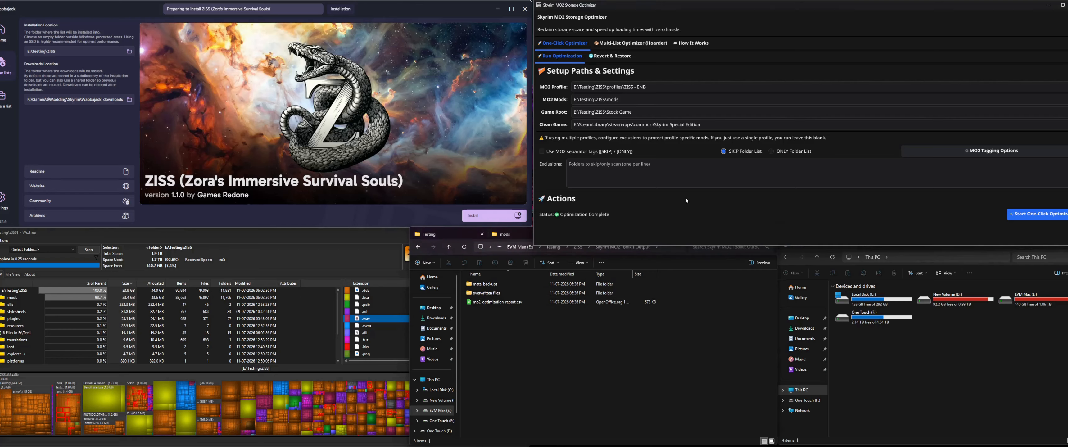
left_click(667, 347)
left_click(792, 193)
left_click(720, 325)
left_click(811, 191)
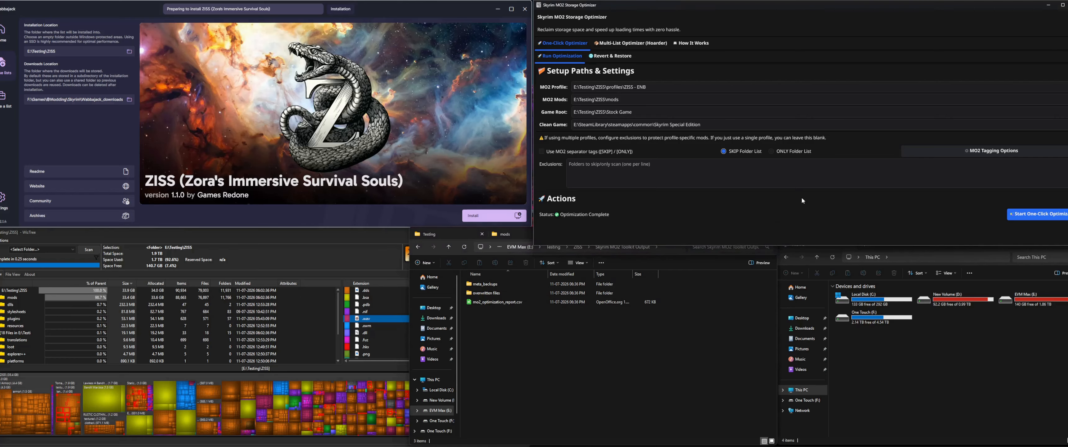
Step: Switch to Mod Organizer, refresh the mod list and examine the tags and colours in the Notes column
mouse_move(626, 446)
left_click(625, 420)
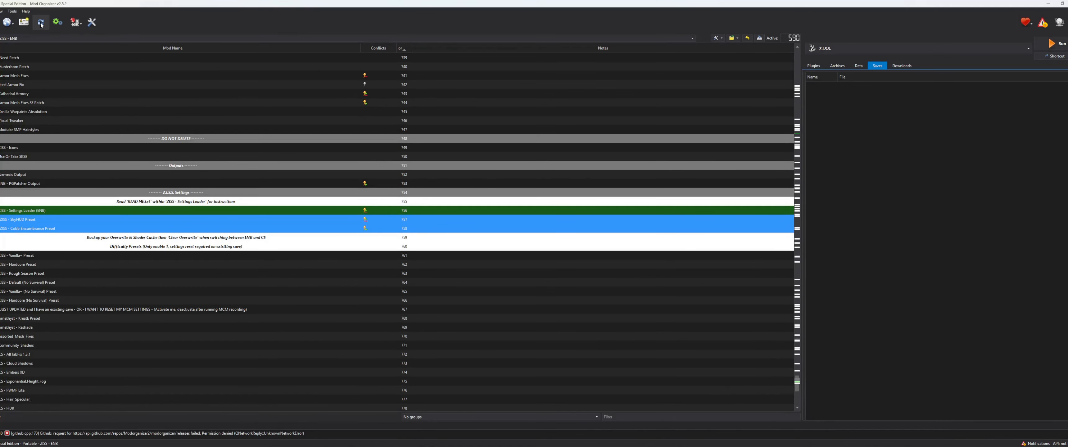
left_click(41, 24)
scroll(539, 184, "up", 5)
scroll(539, 184, "up", 3)
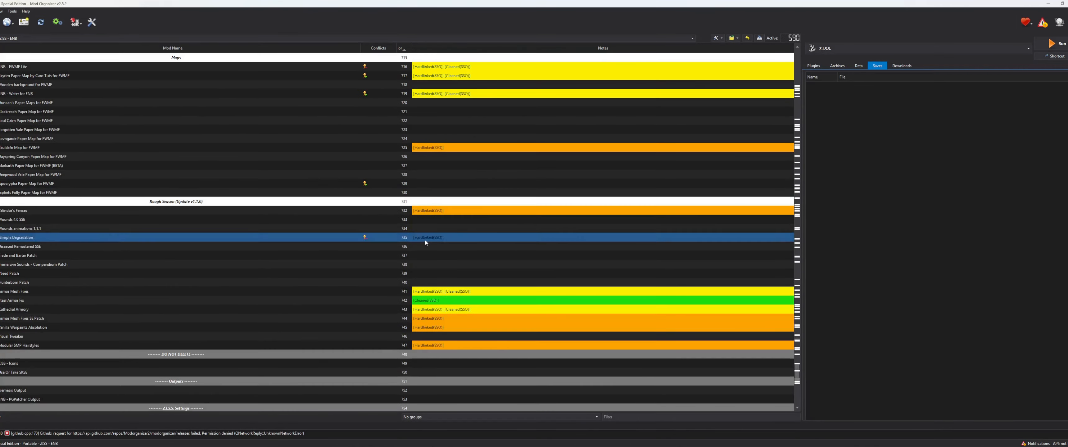
Step: Minimize Mod Organizer, recheck the optimizer's MO2 Tagging Options for the colour meanings, and cancel them
left_click(1049, 4)
left_click(993, 153)
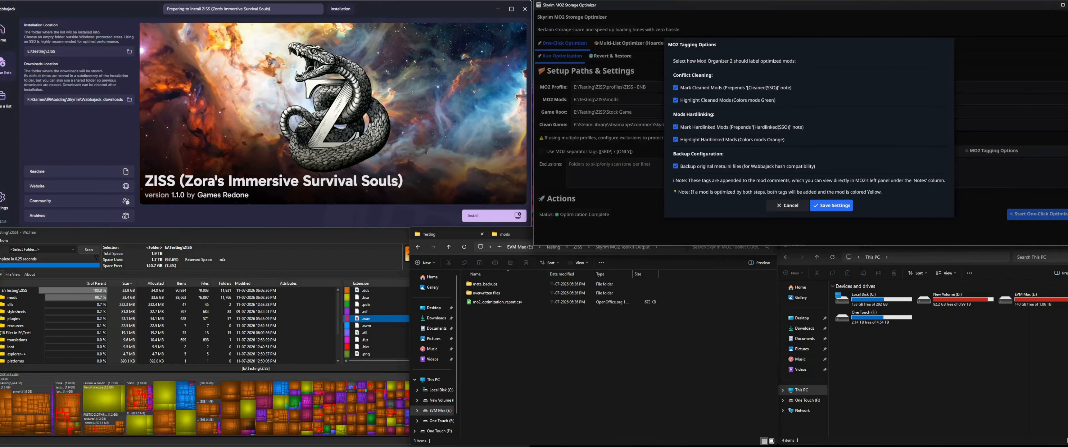
left_click(780, 208)
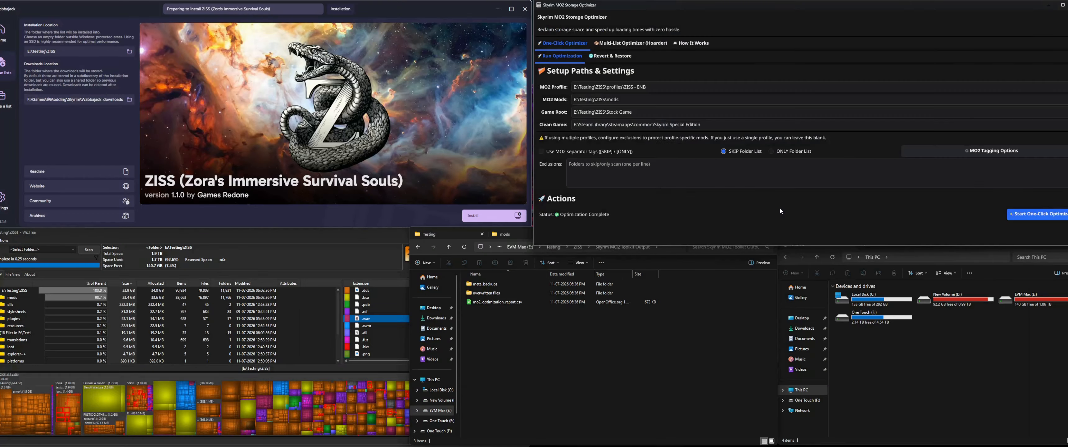
Step: Return to Mod Organizer, examine more tagged mods in the list and select the Cloaks and Capes mod
key("alt+Tab")
scroll(563, 134, "up", 14)
scroll(539, 89, "up", 6)
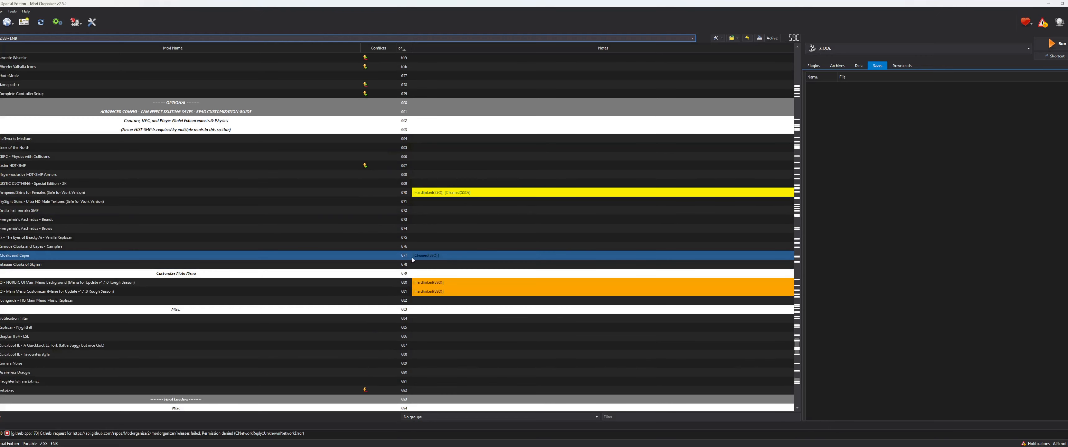
left_click(413, 257)
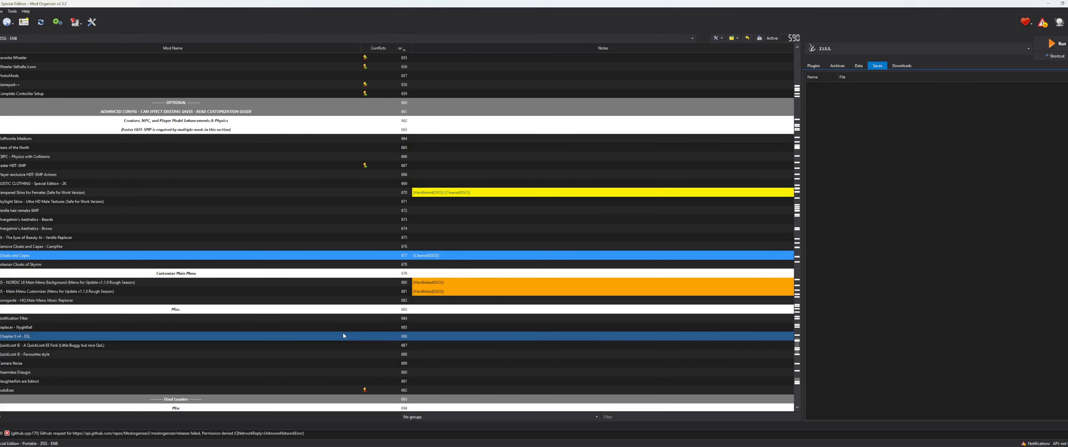
Step: Examine the tags of the mods around the Customize Main Menu section, selecting the tagged NORDIC UI Main Menu Background mod
scroll(342, 333, "down", 6)
scroll(331, 249, "up", 6)
scroll(325, 233, "down", 6)
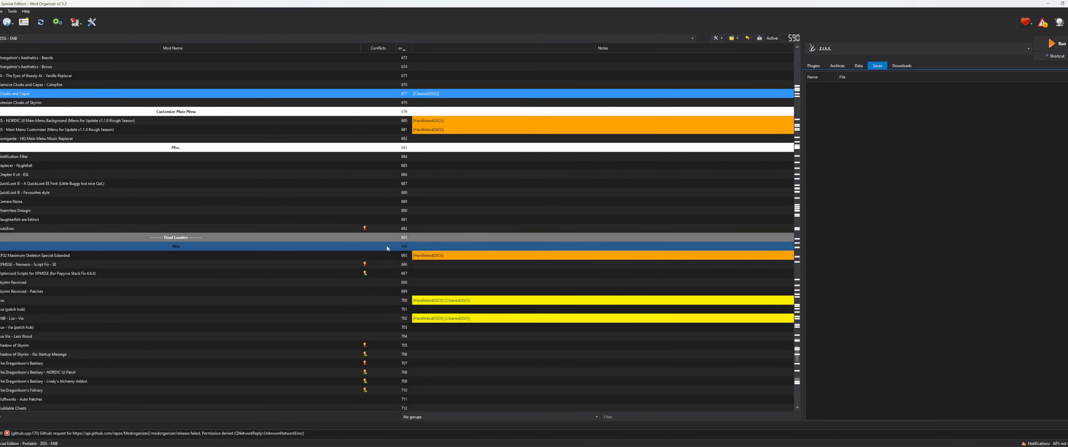
scroll(456, 229, "up", 6)
left_click(450, 292)
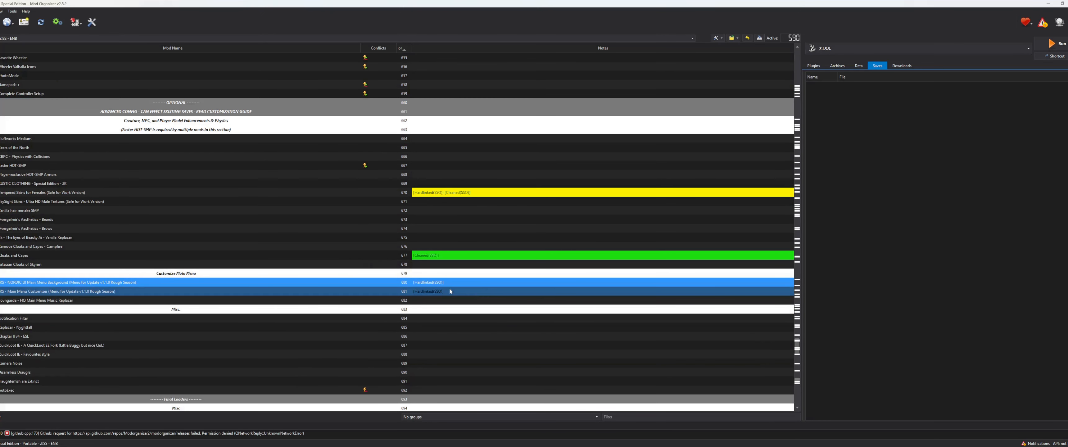
left_click(490, 264)
Step: Examine the tagged mods in the ENB and Late Loaders sections and select the ENB - Embers XD mod
scroll(492, 265, "up", 5)
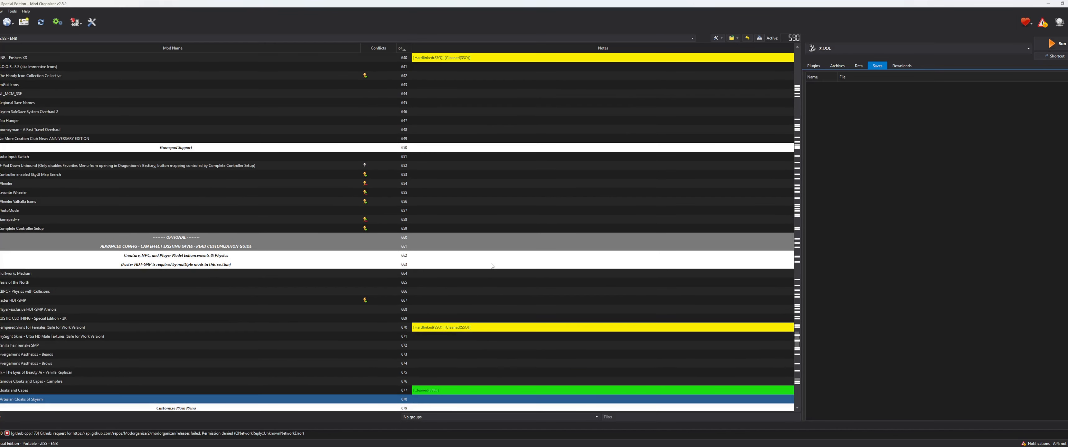
scroll(492, 265, "up", 11)
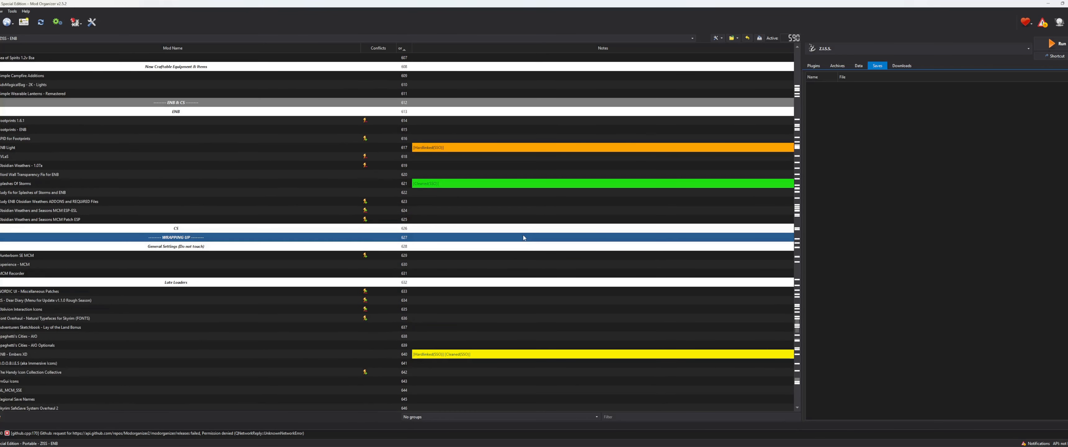
scroll(523, 238, "up", 4)
scroll(515, 191, "down", 6)
scroll(493, 250, "up", 3)
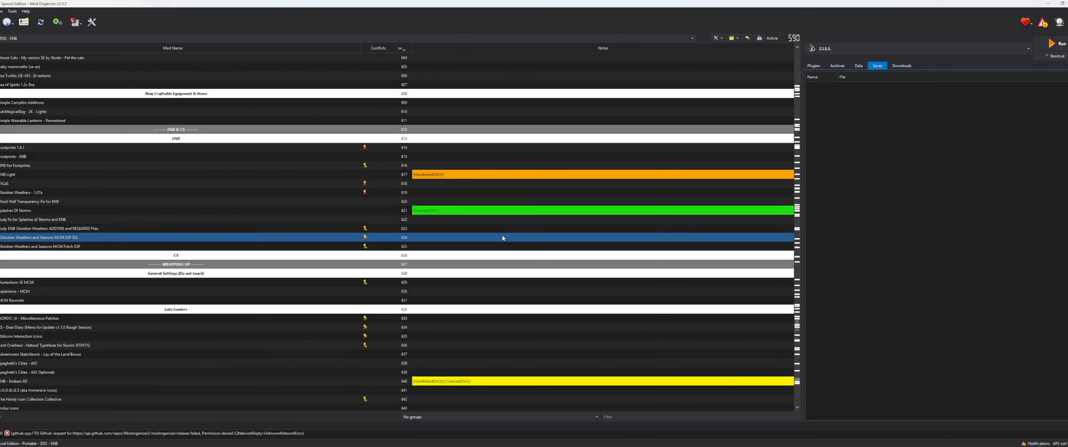
scroll(503, 235, "down", 6)
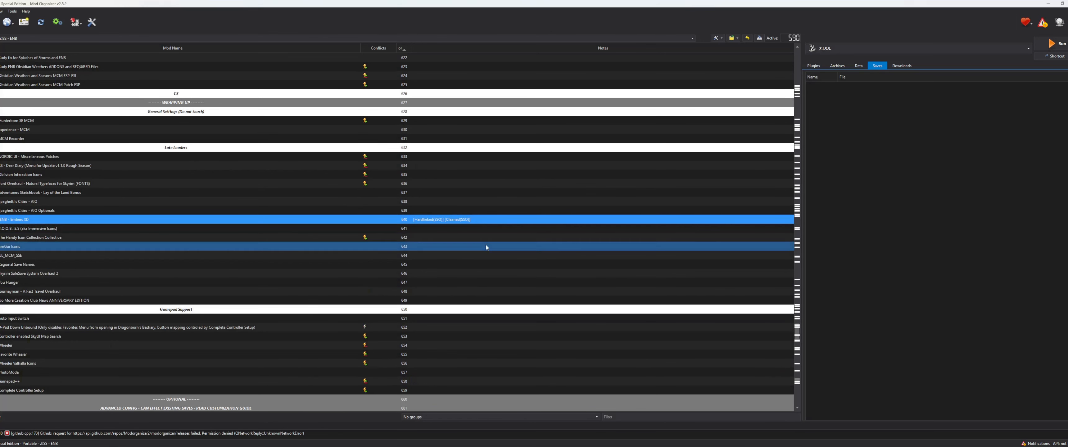
scroll(552, 203, "down", 12)
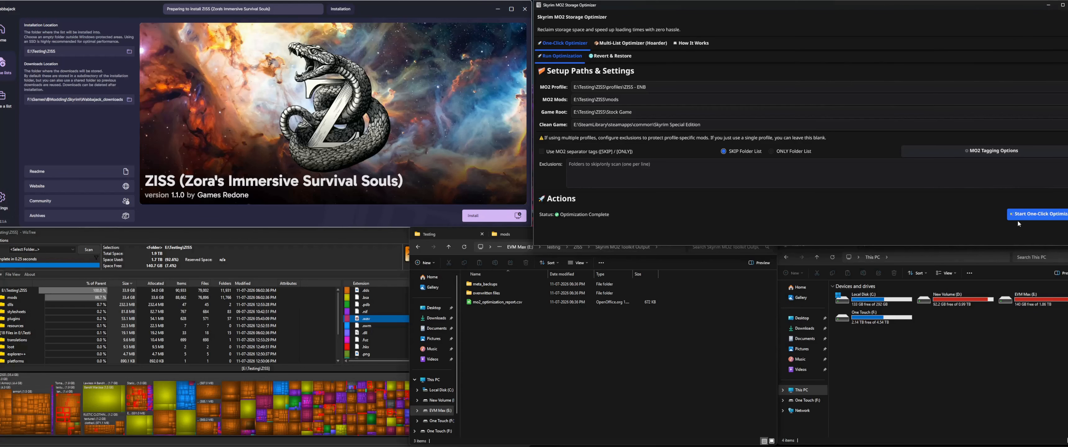
Step: Review the optimizer's MO2 Tagging Options and open the Skyrim MO2 Toolkit Output folder inside the ZISS folder
left_click(997, 151)
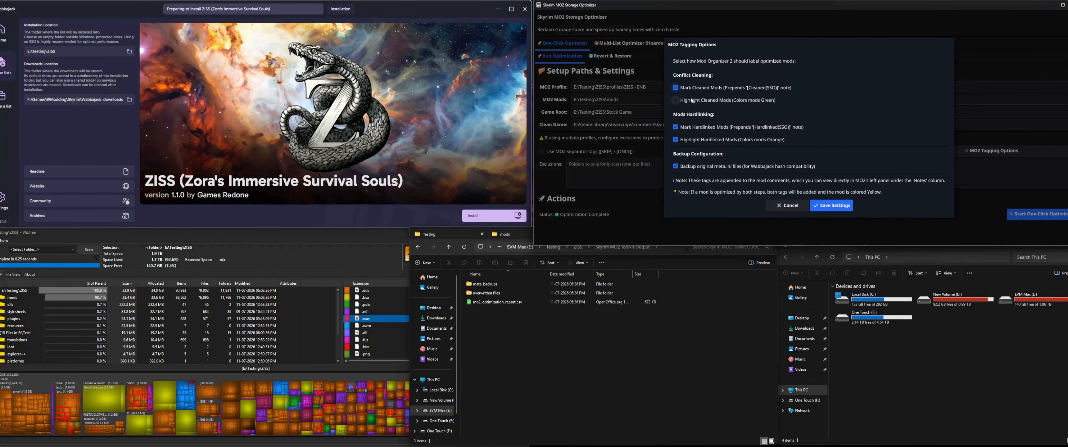
left_click(678, 192)
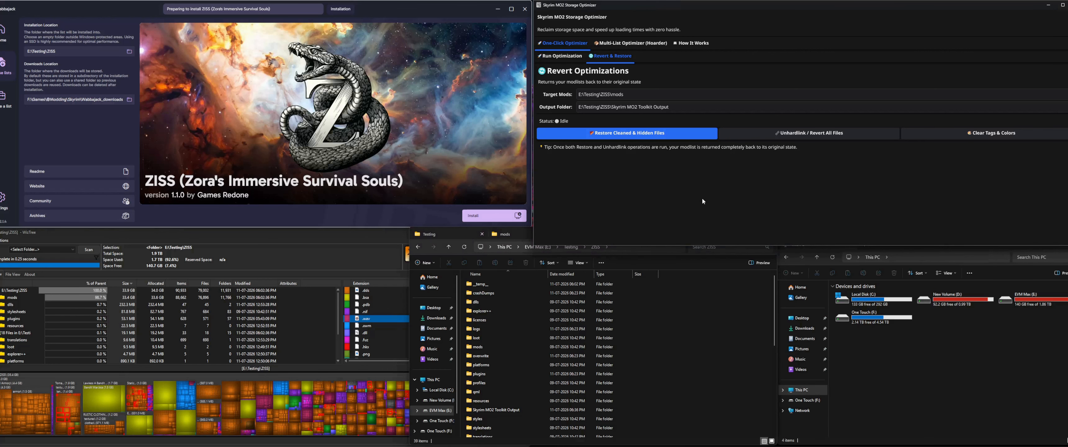
left_click(670, 363)
scroll(670, 363, "down", 2)
left_click(619, 361)
double_click(618, 361)
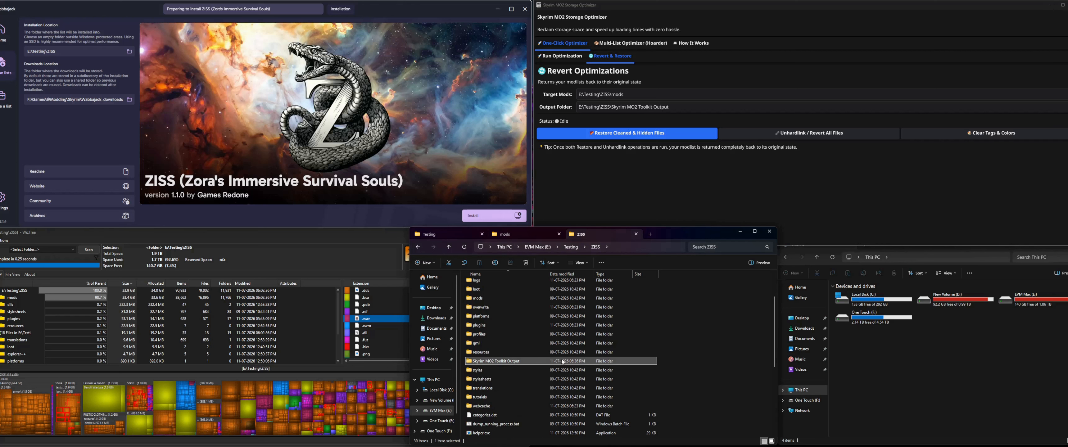
Step: Show the optimizer's Revert & Restore page and point out all items in the Skyrim MO2 Toolkit Output folder, leaving them deselected
left_click(560, 55)
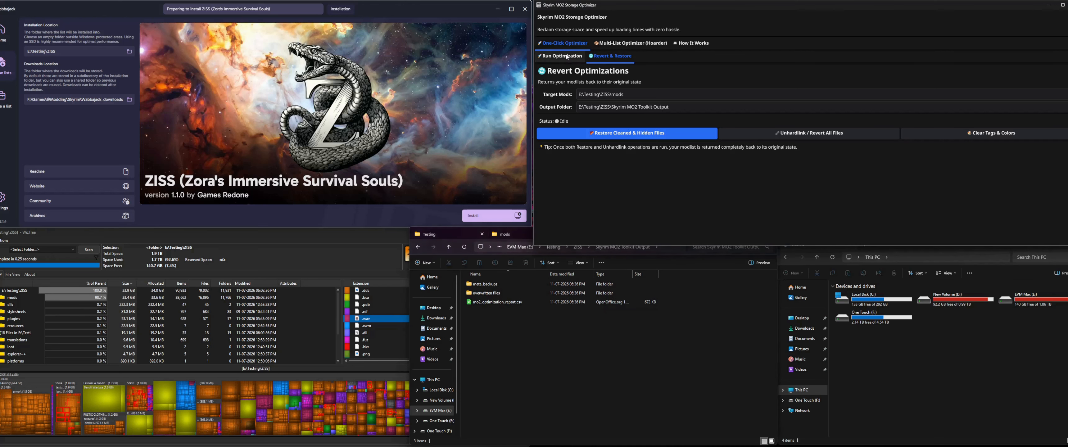
left_click(608, 55)
left_click(615, 371)
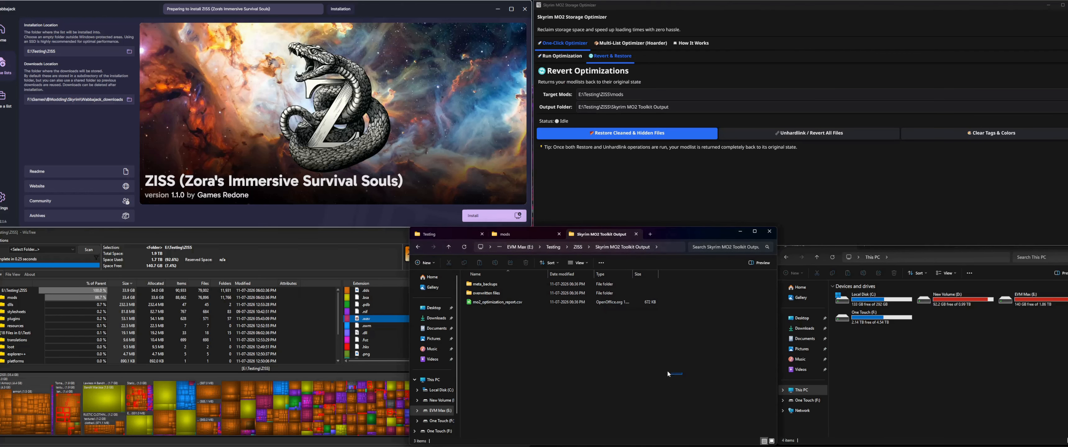
left_click_drag(682, 375, 462, 280)
left_click(639, 362)
left_click_drag(719, 378, 462, 280)
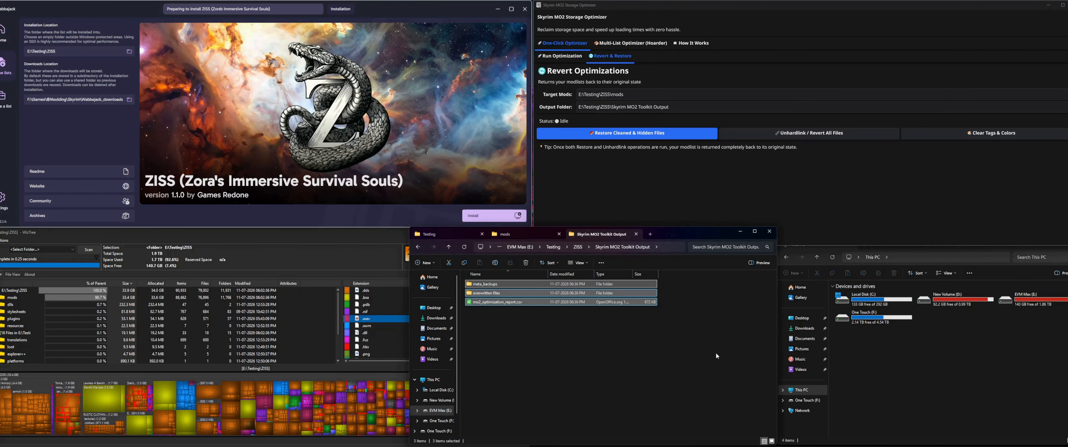
left_click(680, 313)
left_click_drag(733, 342, 463, 280)
left_click(697, 368)
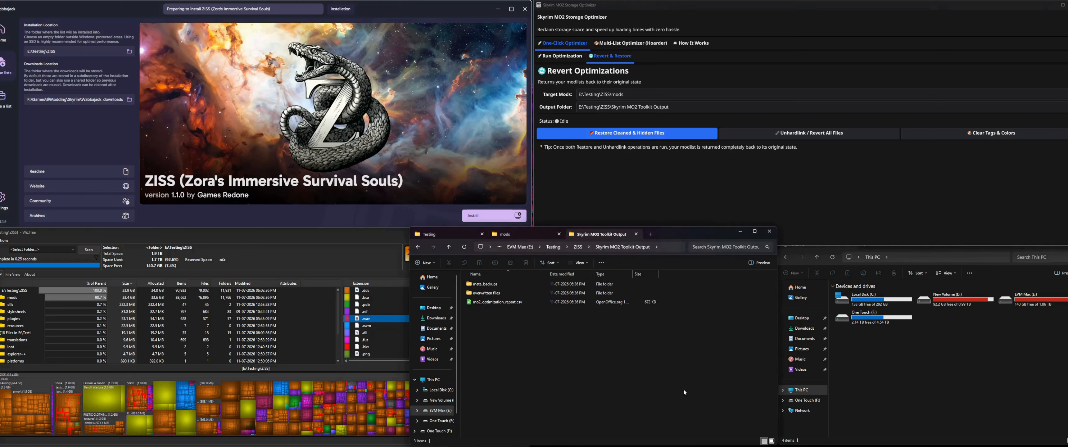
Step: Return to the ZISS folder and check that the Target Mods path E:\Testing\ZISS\mods matches its mods folder
left_click(578, 247)
scroll(493, 421, "down", 2)
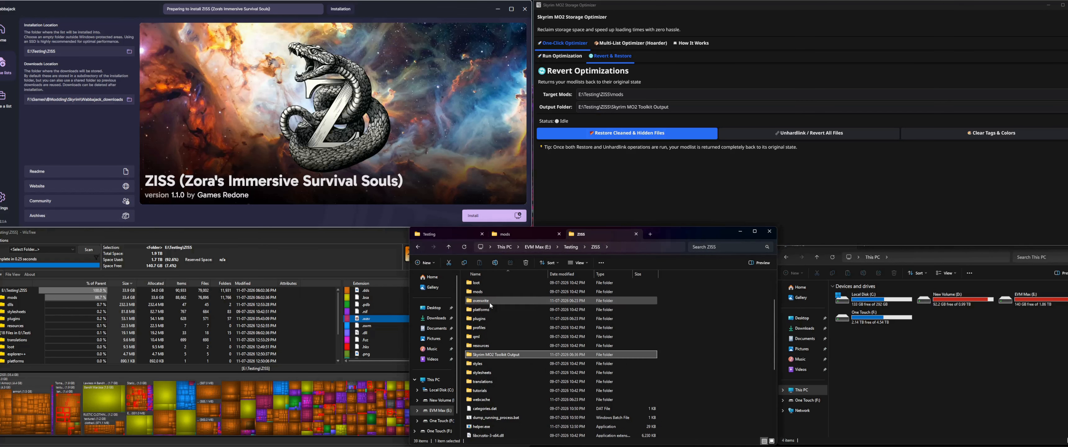
left_click(682, 109)
scroll(700, 308, "up", 2)
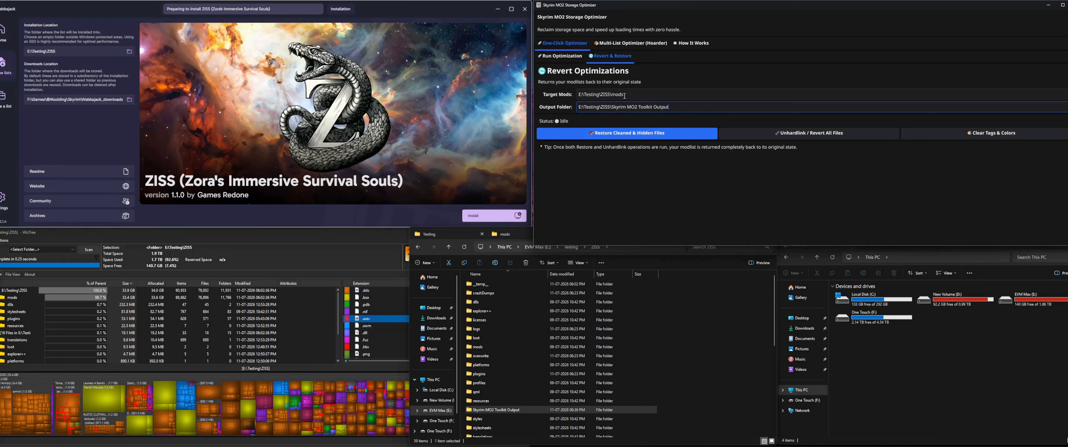
left_click_drag(642, 95, 563, 96)
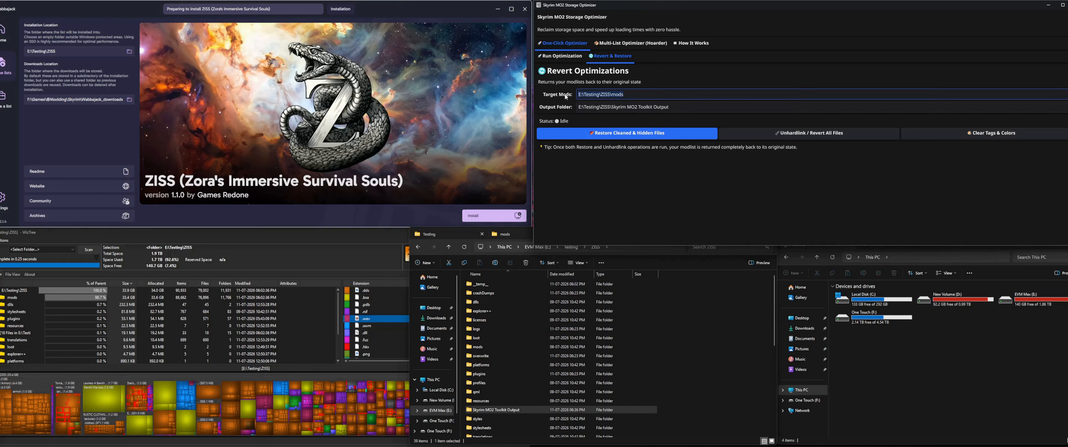
double_click(485, 349)
left_click(419, 246)
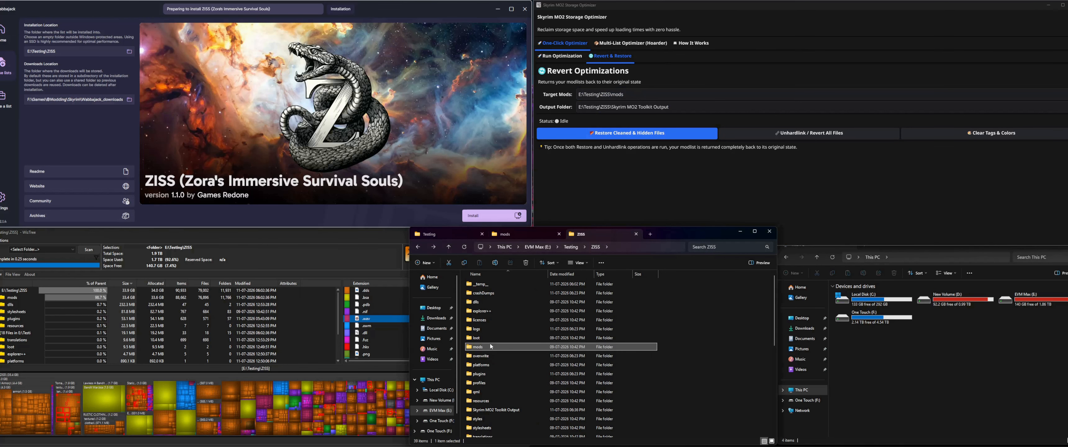
left_click(705, 364)
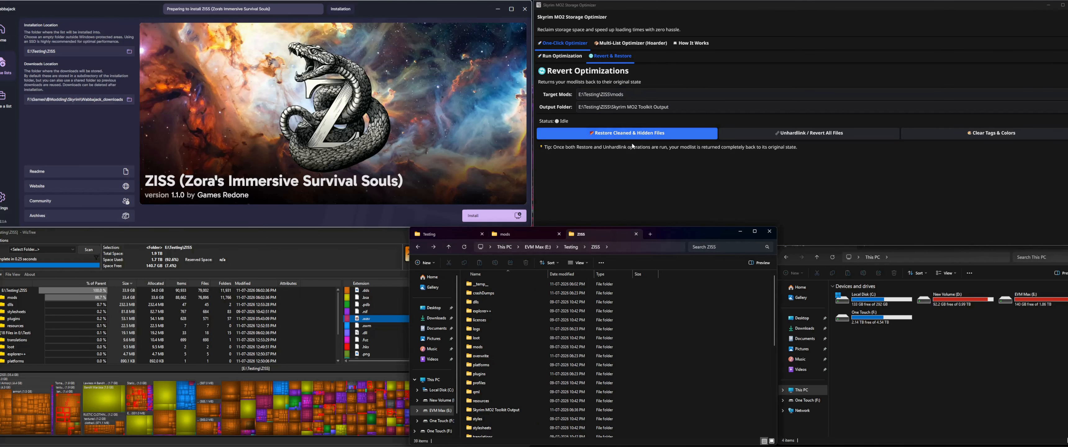
Step: Point out the Restore Cleaned & Hidden Files option and browse the overwritten files folder in Skyrim MO2 Toolkit Output
left_click(635, 132)
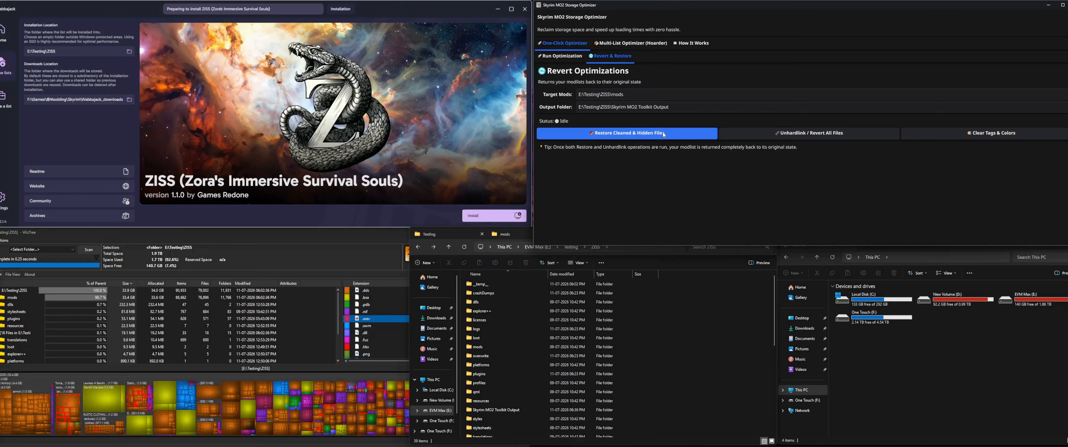
scroll(499, 390, "down", 1)
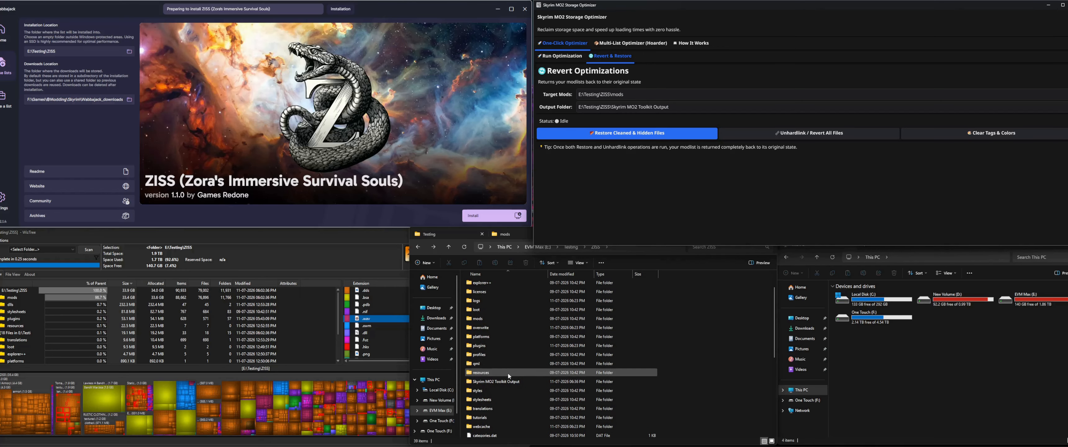
double_click(505, 384)
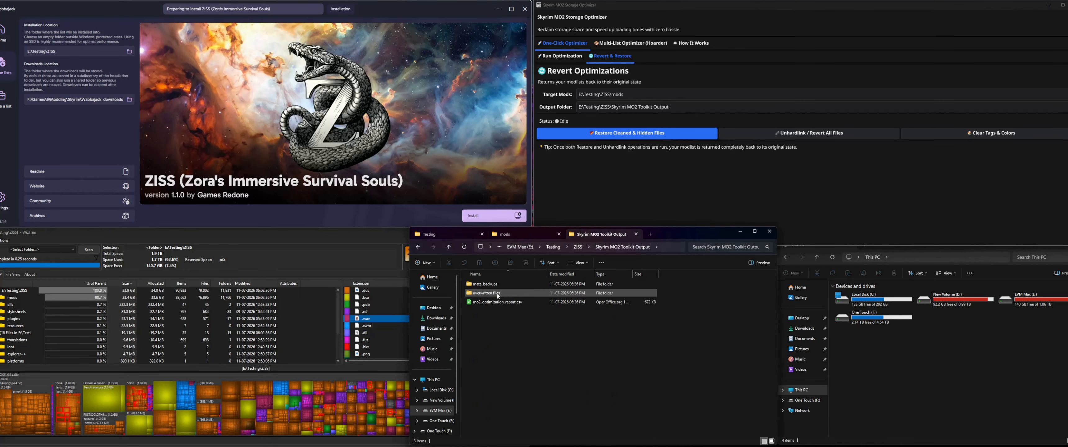
left_click(578, 292)
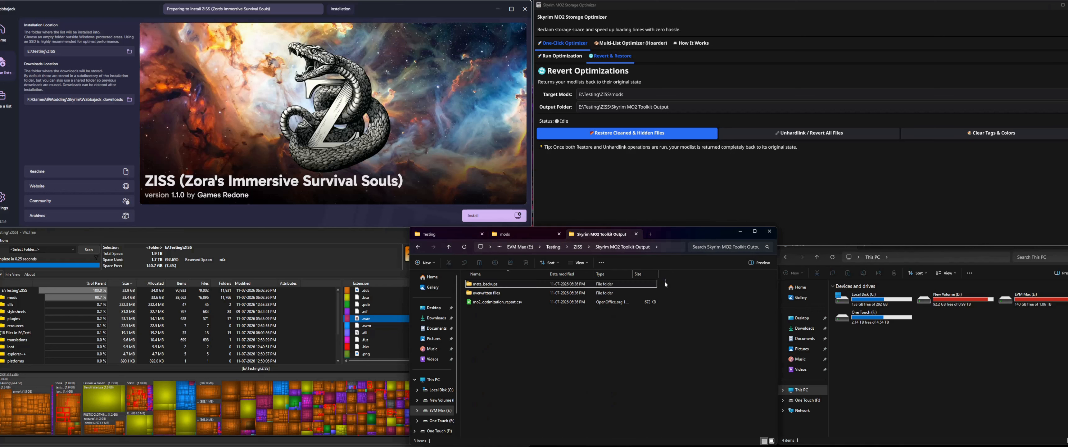
double_click(489, 293)
scroll(509, 392, "down", 2)
left_click(585, 247)
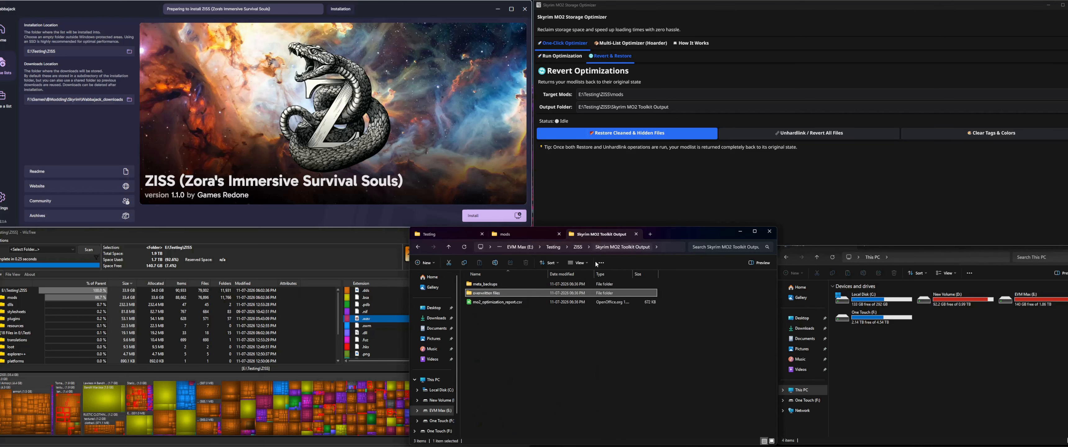
Step: Inspect the backed-up ingredients textures of Better Pelts and Hides in overwritten files, and return to the list of backed-up mods
double_click(495, 293)
double_click(496, 346)
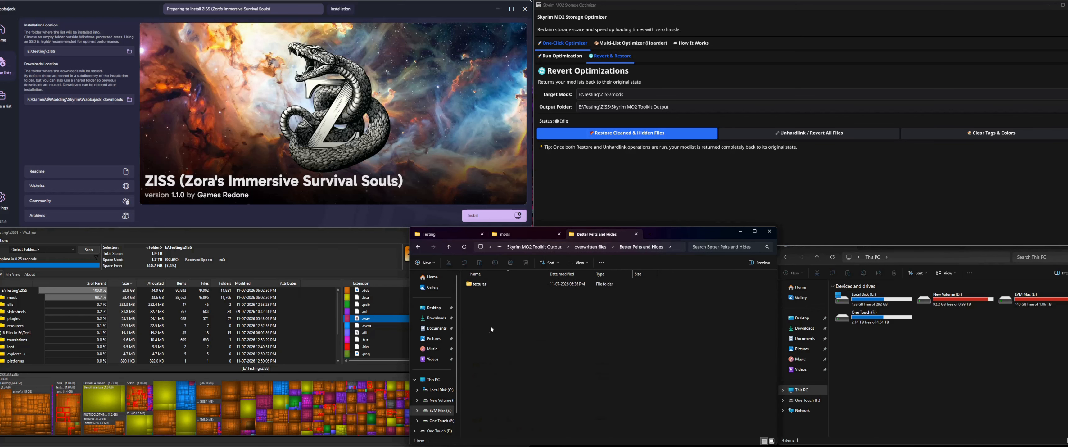
double_click(528, 283)
double_click(588, 287)
double_click(584, 285)
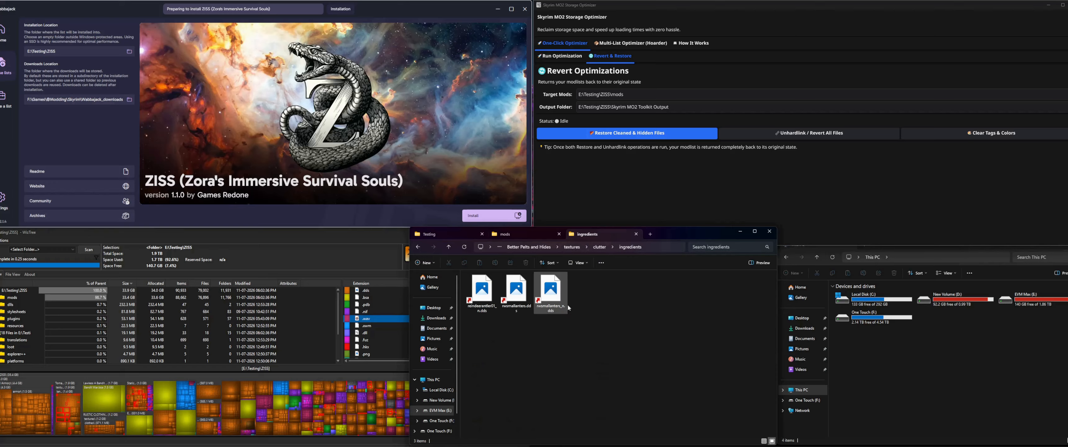
left_click(541, 249)
left_click(576, 248)
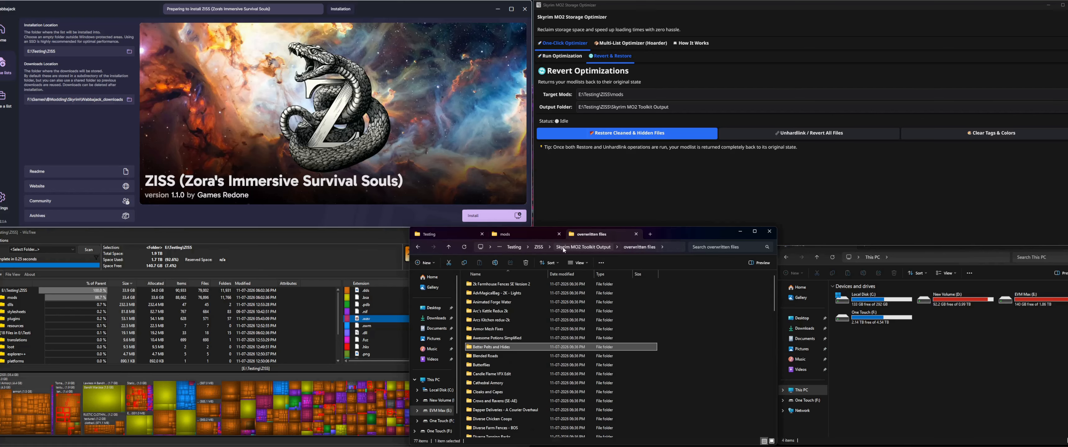
Step: Inspect the Animated Forge Water backup in meta_backups and look at the tagged mods in Mod Organizer again
left_click(563, 248)
left_click(503, 285)
double_click(503, 285)
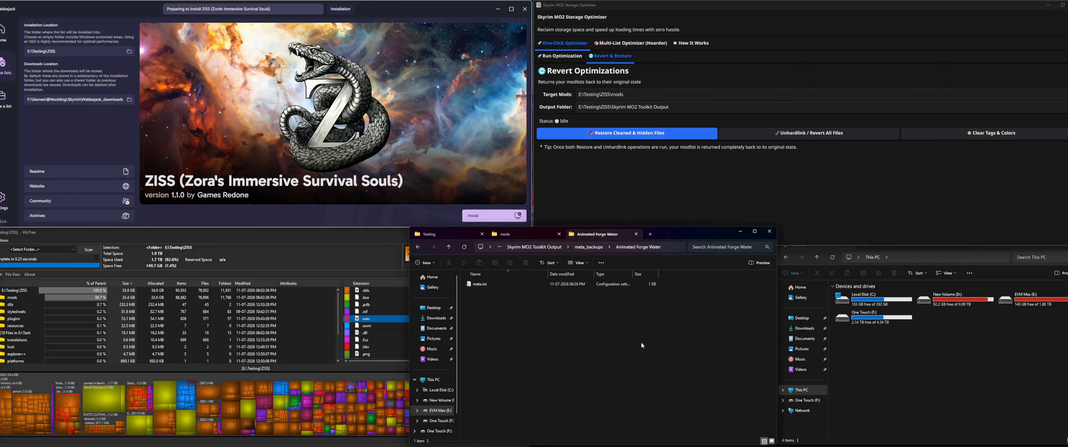
double_click(503, 285)
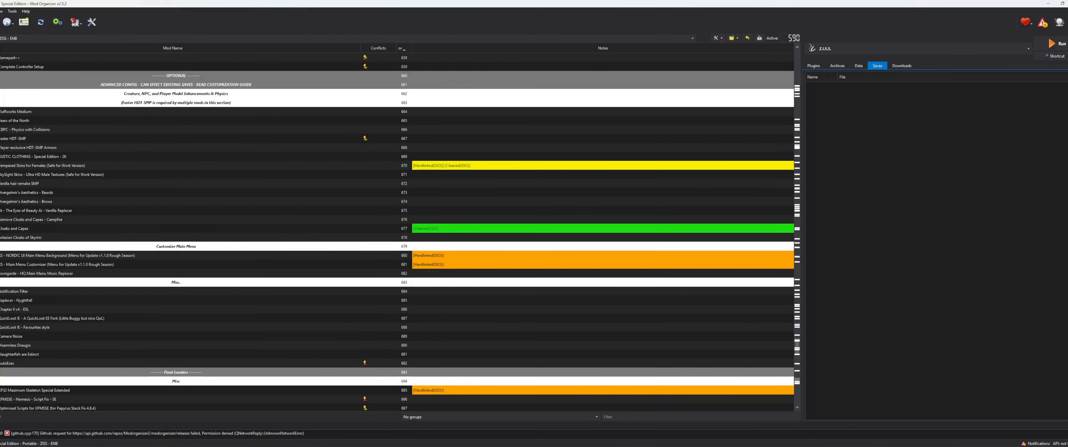
double_click(491, 166)
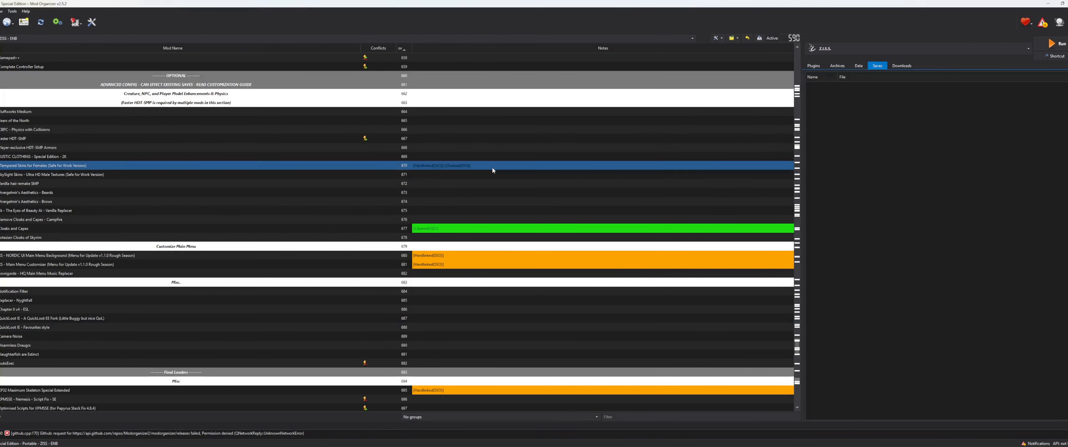
left_click(661, 133)
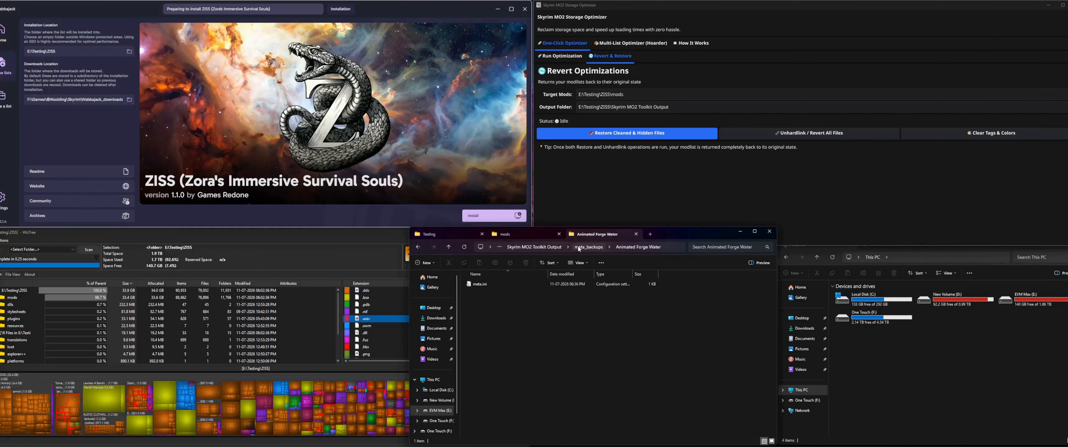
Step: Browse the meta_backups folder from Skyrim MO2 Toolkit Output and reopen the Animated Forge Water backup containing meta.ini
left_click(579, 249)
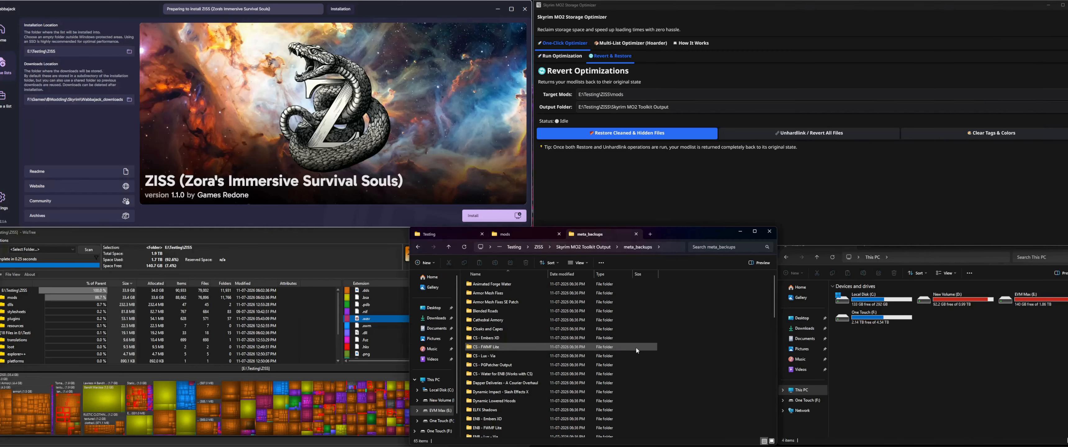
left_click(583, 247)
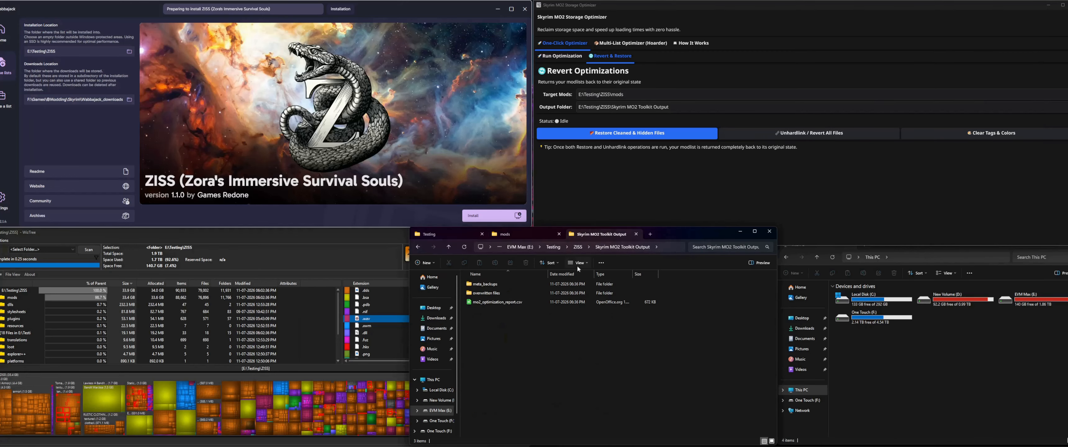
double_click(493, 285)
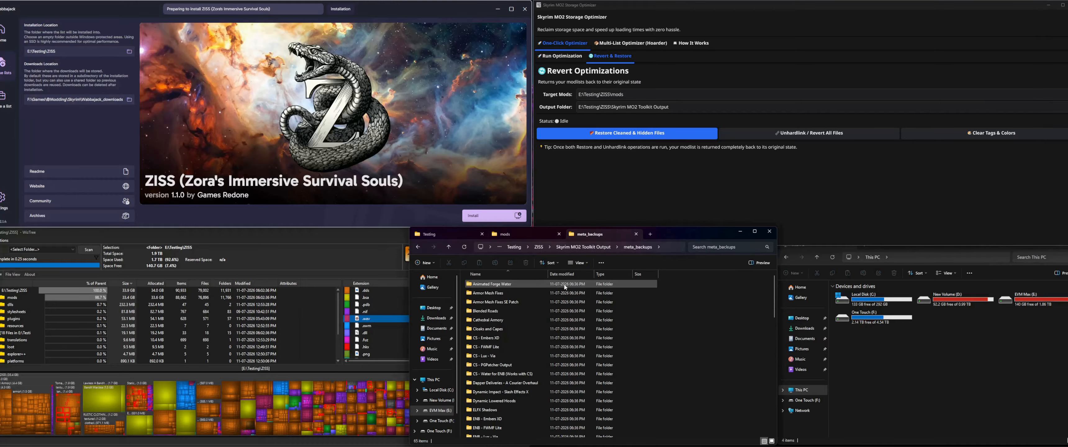
left_click(594, 249)
left_click(694, 322)
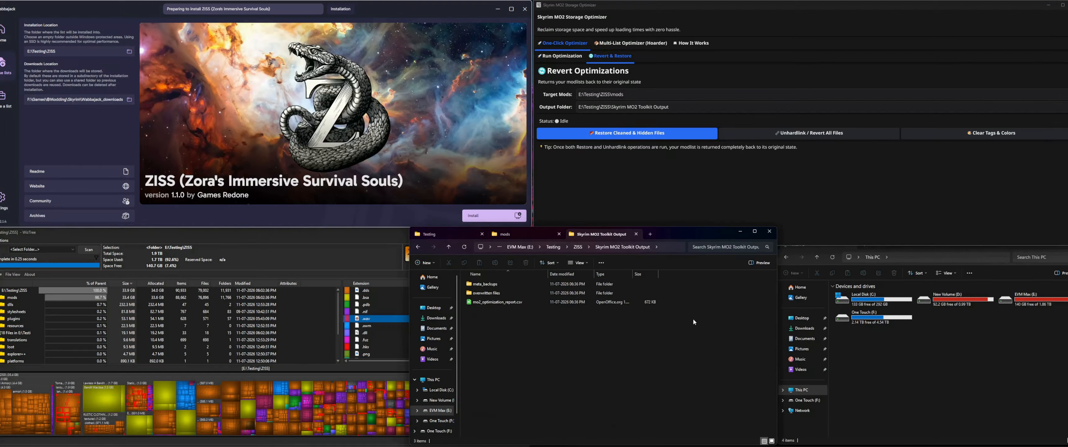
double_click(552, 283)
double_click(552, 283)
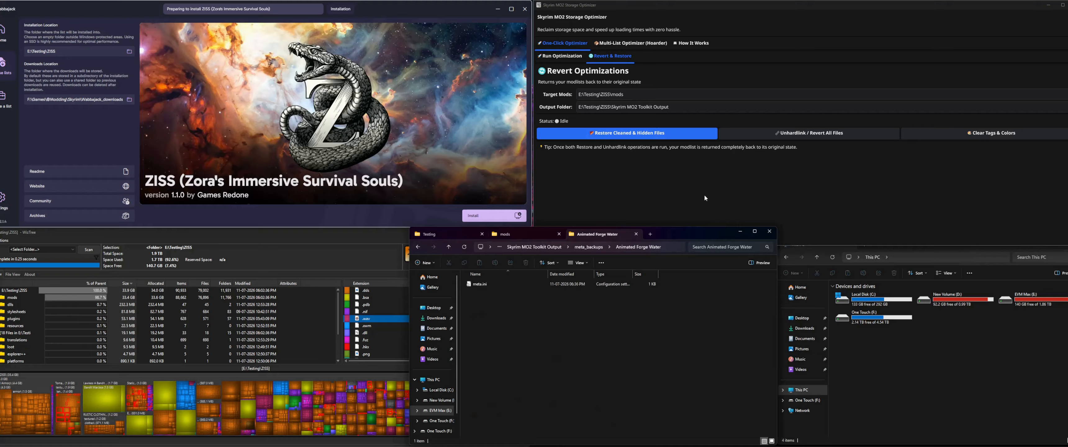
Step: Return to the Skyrim MO2 Toolkit Output folder, and restore the cleaned and hidden files of the ZISS modlist
left_click(576, 247)
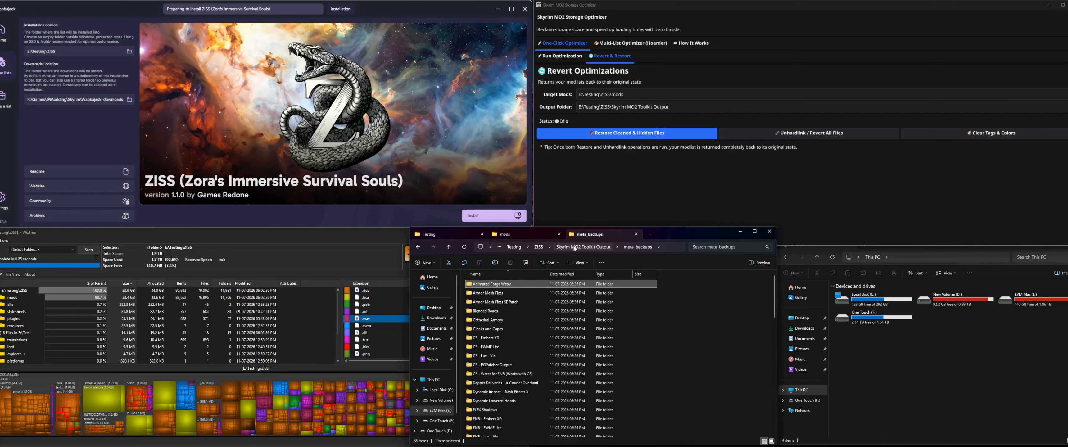
left_click(602, 248)
left_click(616, 189)
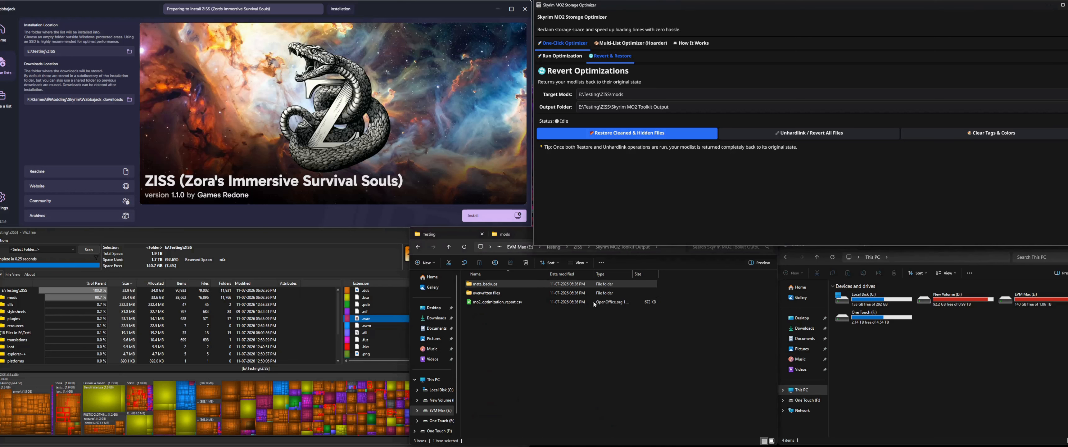
left_click(568, 322)
left_click(698, 187)
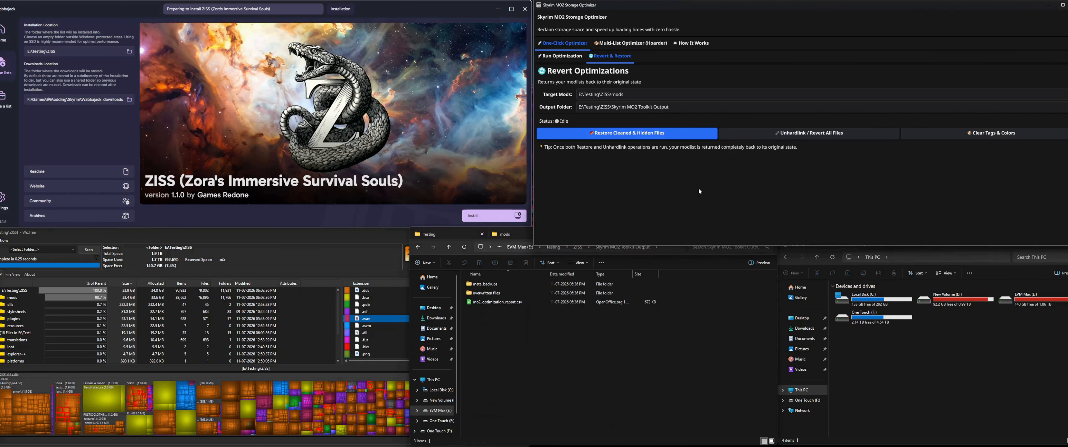
left_click(669, 133)
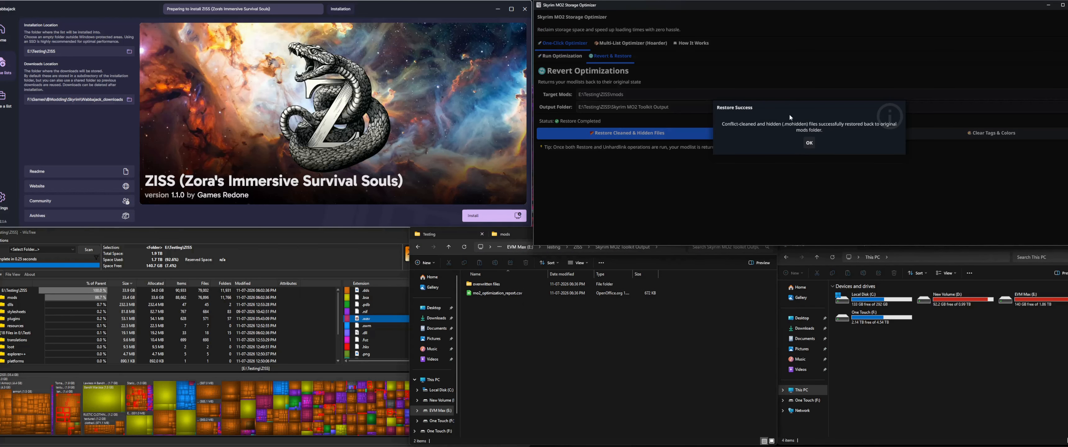
left_click(809, 143)
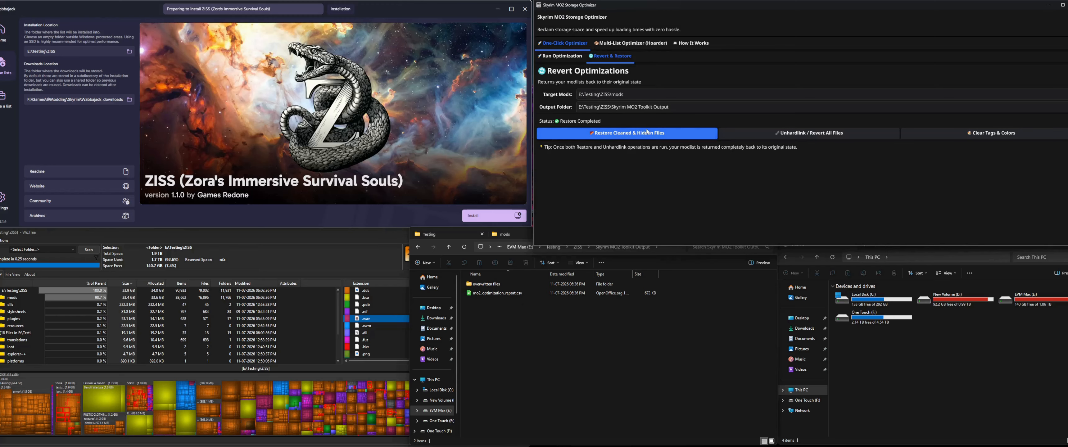
Step: Inspect the overwritten files folder in Skyrim MO2 Toolkit Output after the restore, and return to the output folder
left_click(548, 293)
double_click(493, 283)
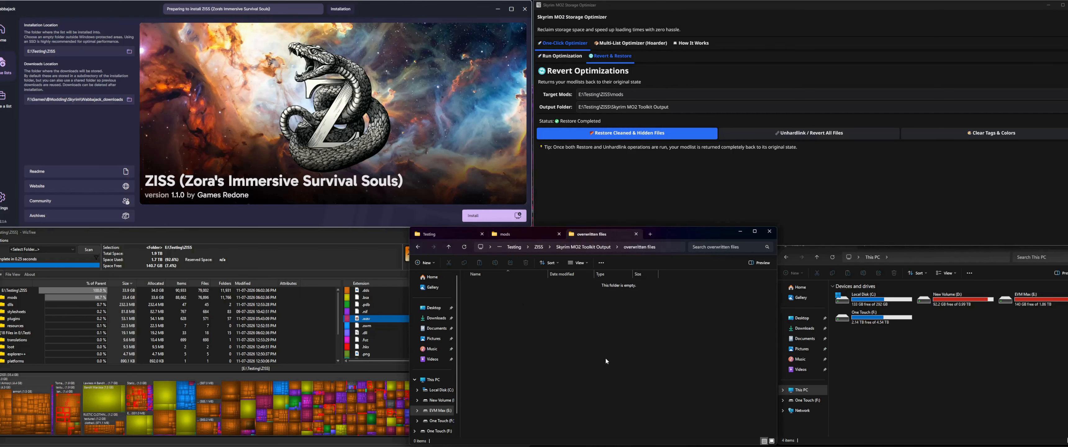
left_click(592, 248)
double_click(492, 284)
left_click(519, 235)
left_click(599, 233)
left_click(598, 247)
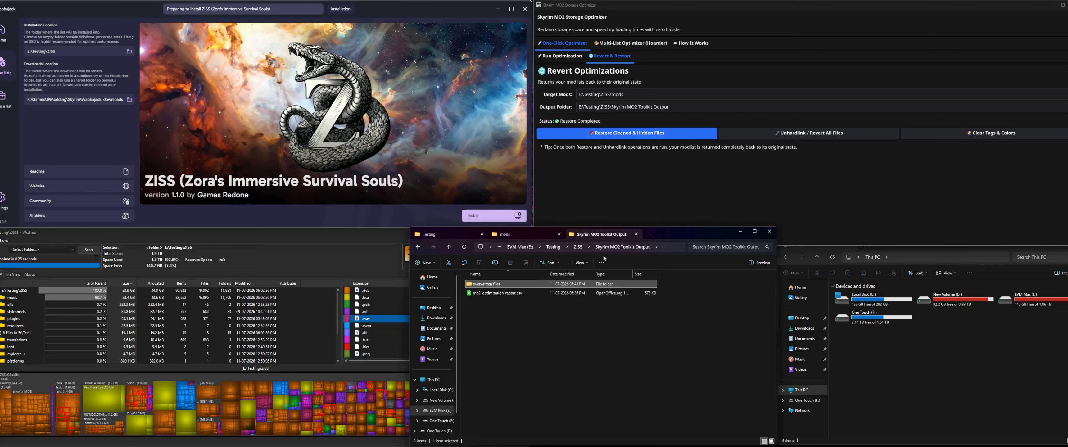
left_click(707, 199)
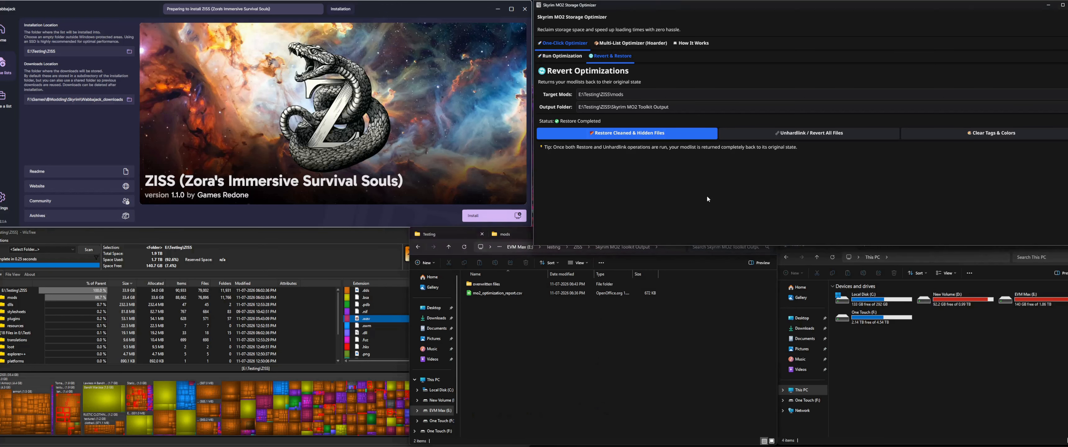
left_click(676, 371)
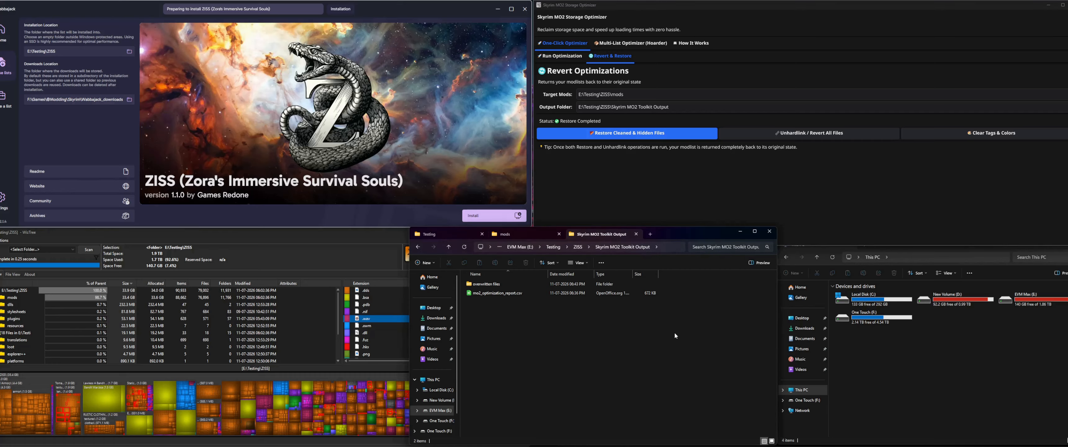
left_click(668, 78)
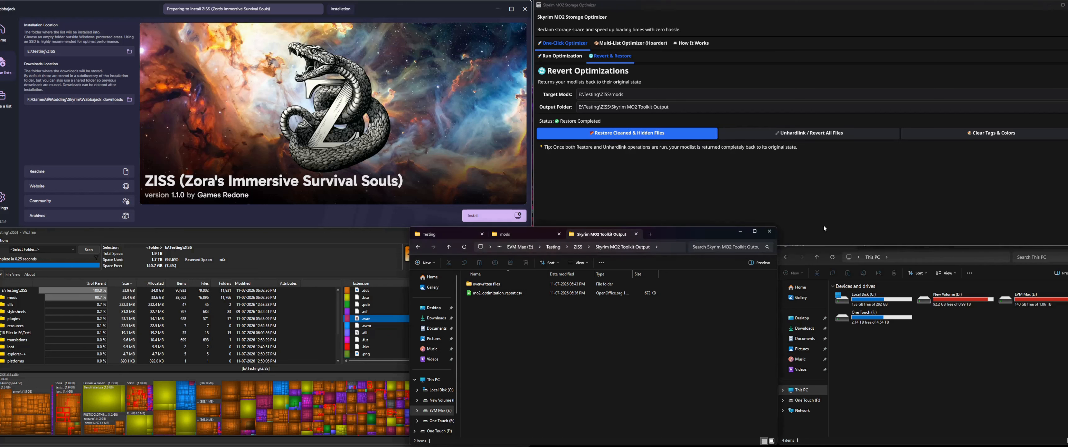
Step: Unhardlink and revert all files in the ZISS mods folder, checking the required disk space before proceeding
left_click(818, 133)
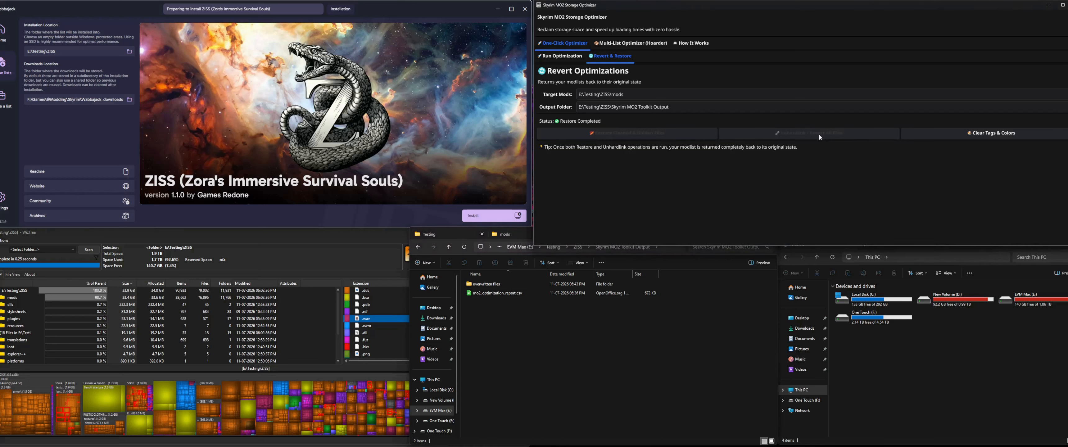
left_click(929, 327)
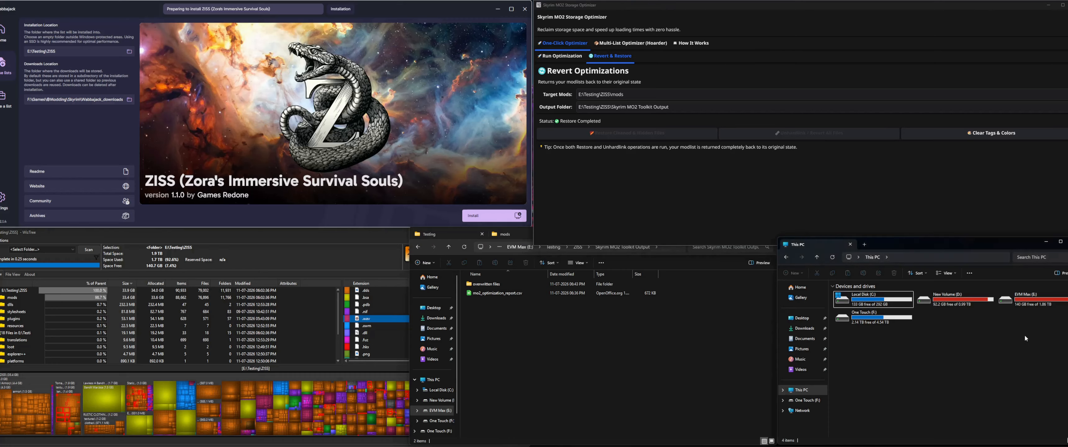
left_click(1020, 306)
left_click(780, 111)
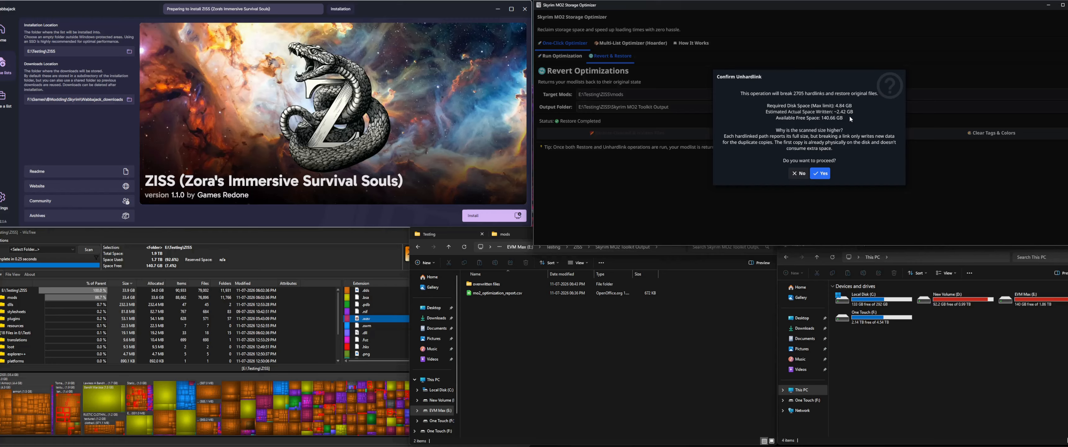
left_click(821, 174)
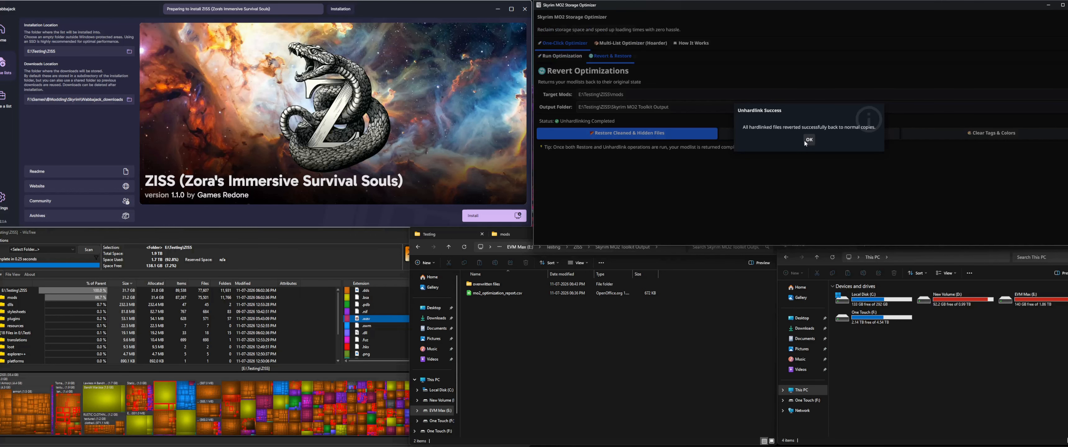
left_click(808, 140)
Step: Refresh the drive overview and check the free space on the EVM Max (E:) drive
left_click(874, 327)
left_click(832, 257)
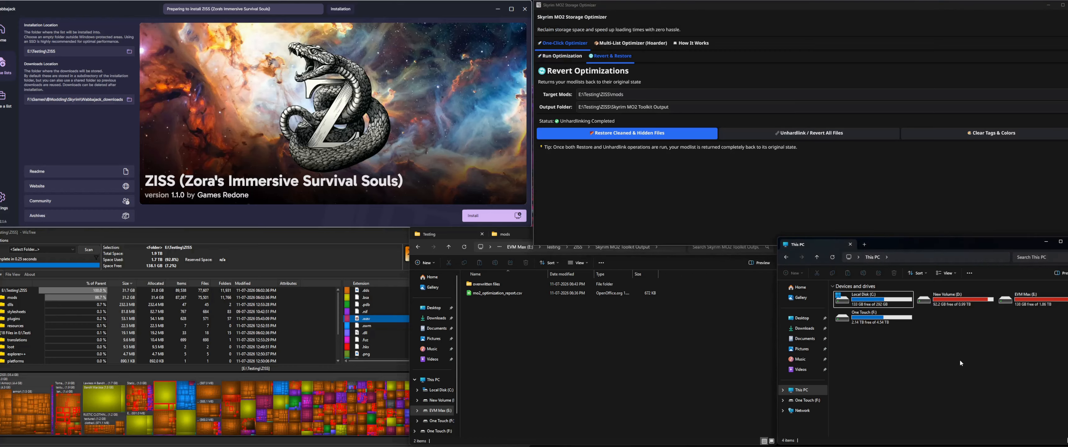
mouse_move(1018, 309)
left_click(907, 184)
Step: Check the Notes column of the ZISS mod list in Mod Organizer for remaining optimization tags and colors
left_click(626, 446)
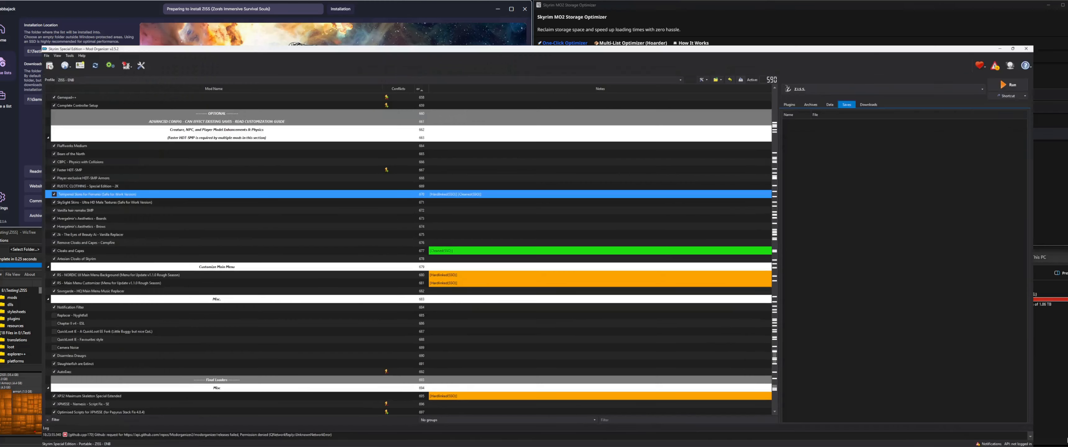
left_click(39, 25)
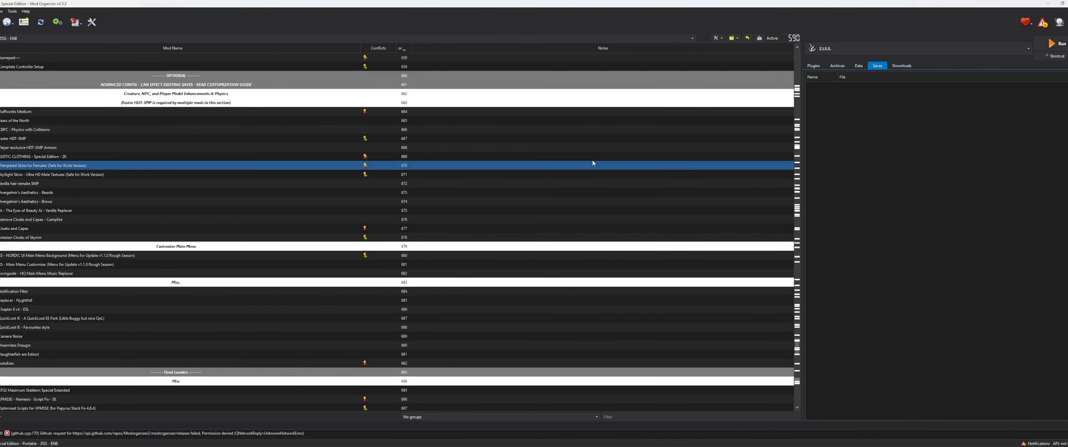
scroll(581, 178, "down", 9)
scroll(659, 202, "up", 5)
scroll(596, 168, "up", 1)
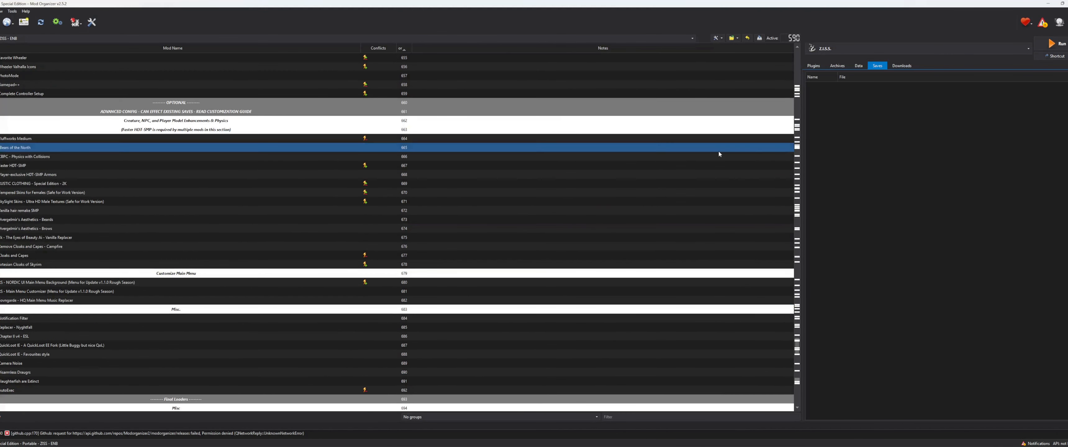
left_click(1048, 4)
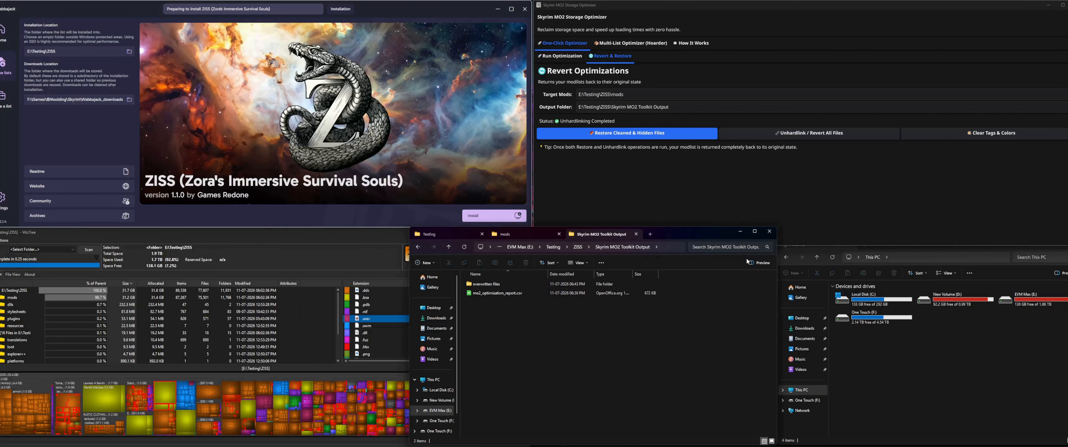
Step: Clear the optimizer's tags and colors from the ZISS mod notes
left_click(1012, 170)
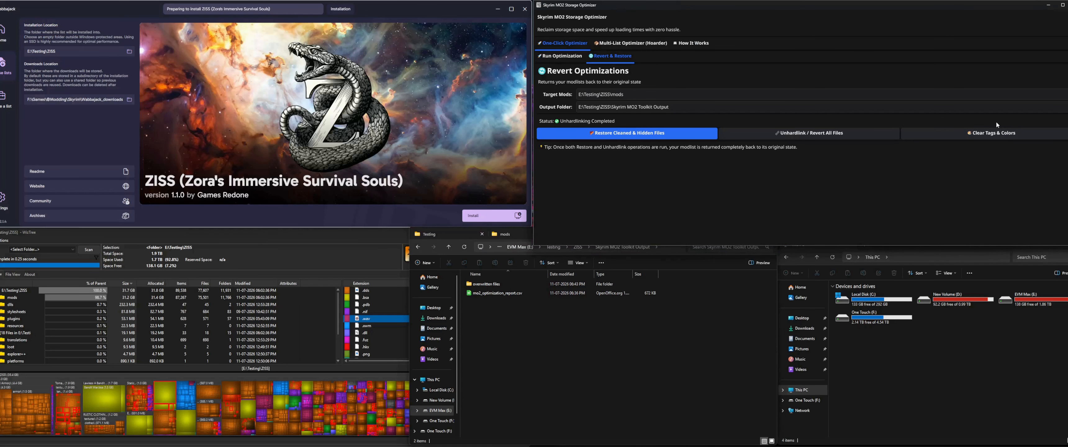
left_click(997, 132)
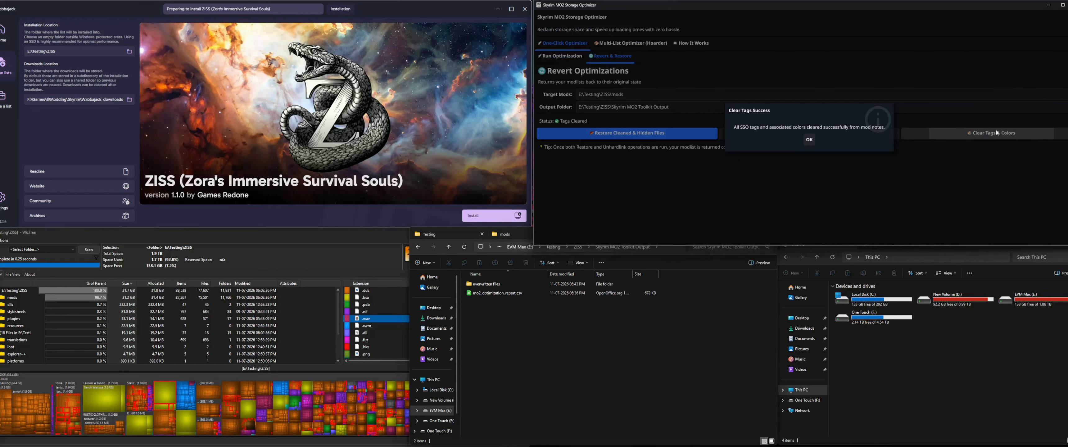
left_click(809, 140)
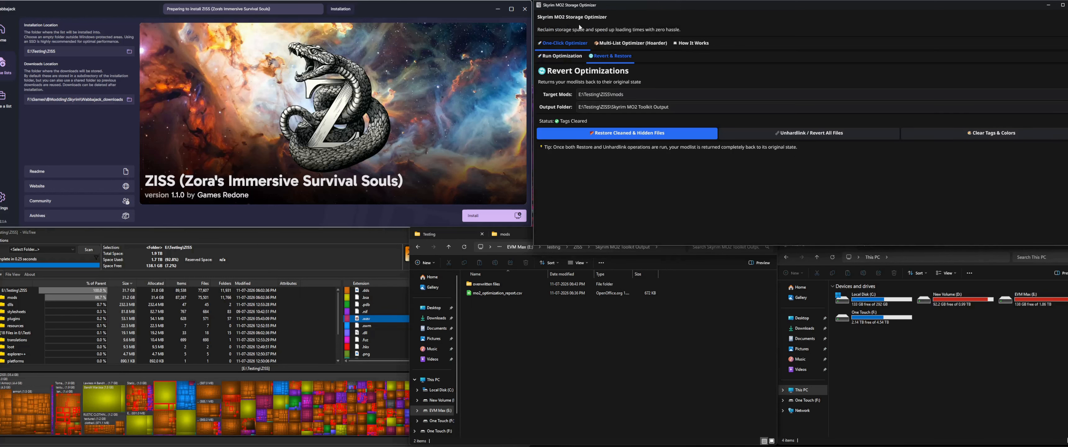
Step: Show the Run Optimization setup again and review the ZISS folder size in WizTree alongside the output folder
left_click(561, 55)
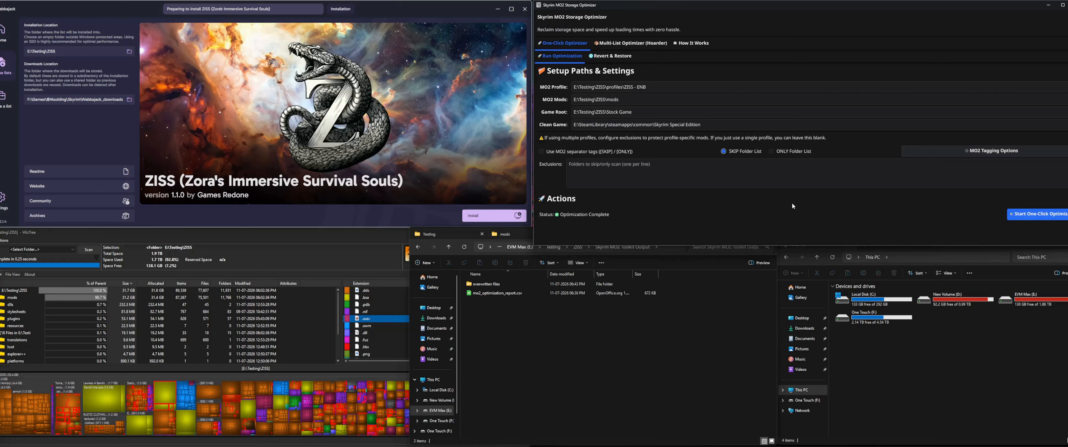
left_click(299, 250)
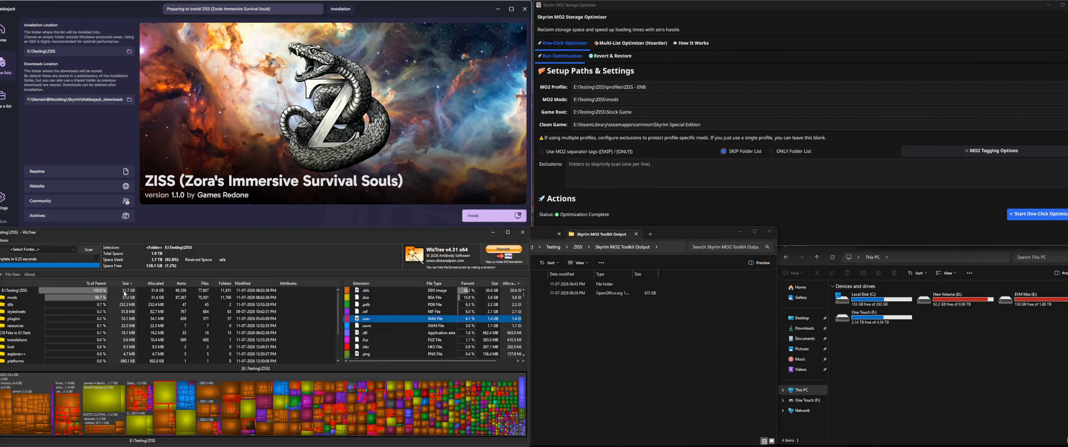
left_click(742, 369)
left_click(345, 274)
left_click(663, 316)
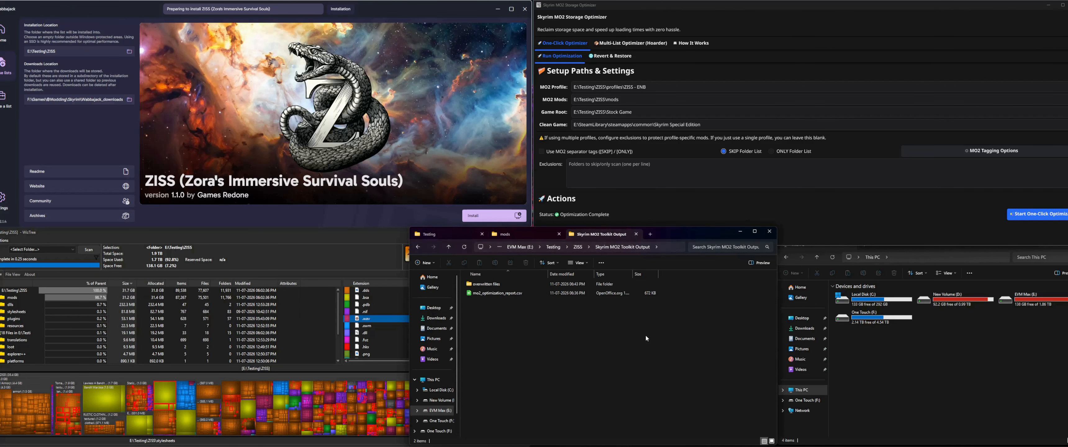
left_click(345, 266)
left_click(633, 314)
left_click(655, 208)
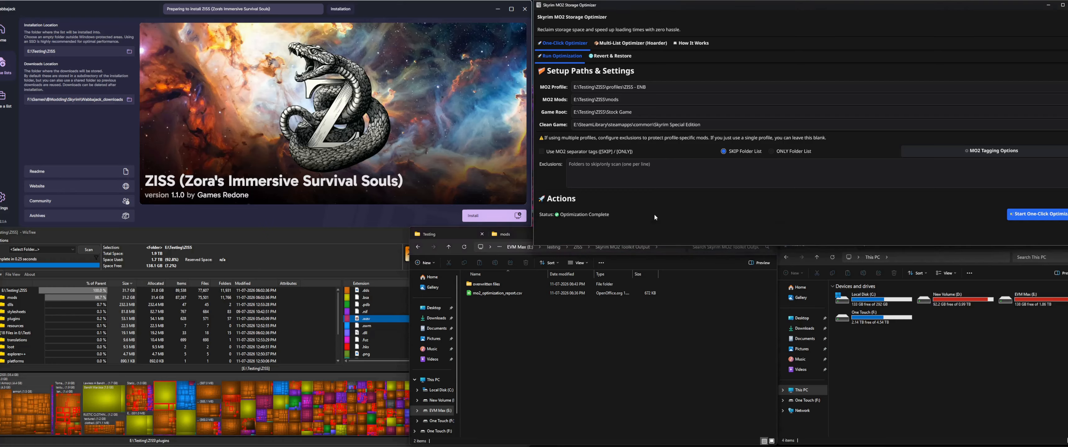
left_click(661, 354)
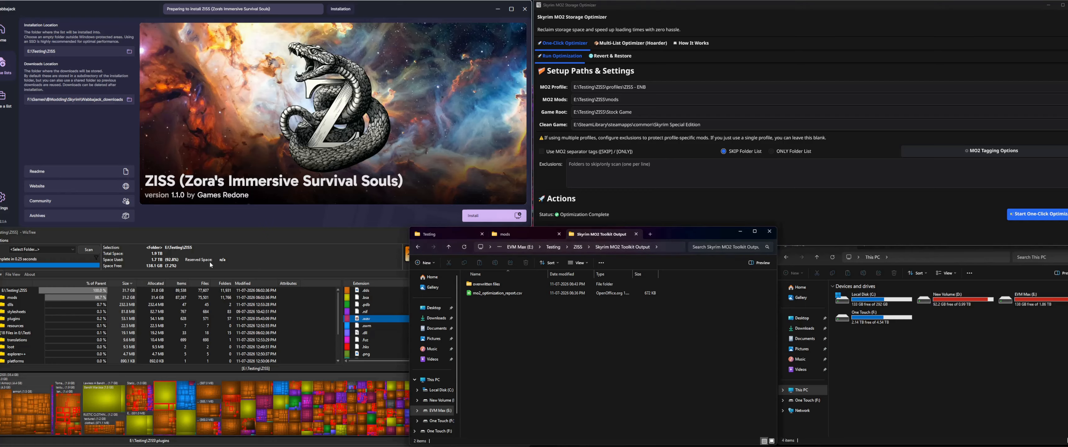
Step: In the Multi-List Optimizer, enter the mods folder paths E:\Testing\ZISS\mods and E:\Testing\ZISS2\mods on separate lines
left_click(612, 44)
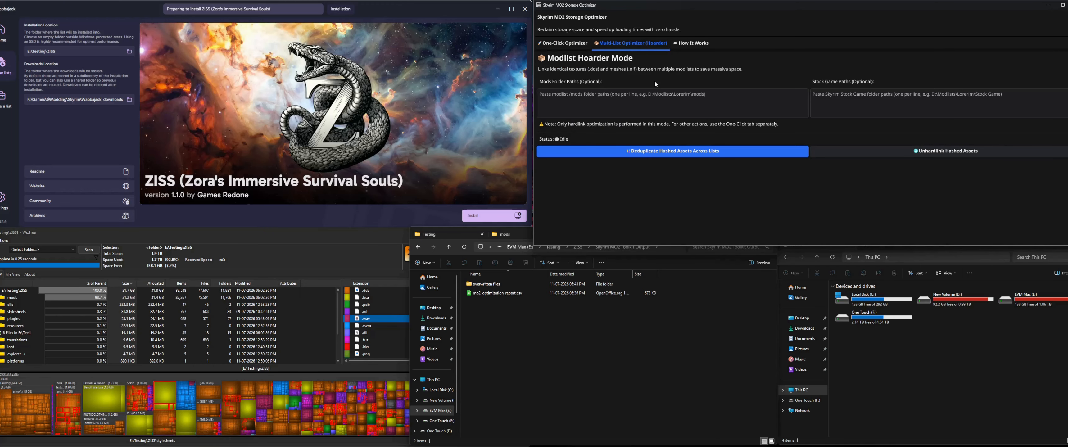
left_click(537, 236)
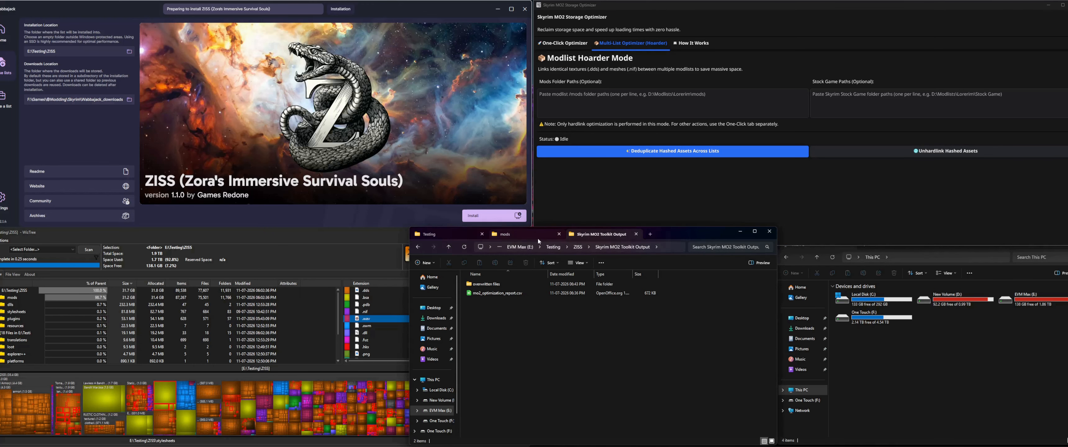
left_click(659, 248)
key("ctrl+c")
left_click(613, 105)
key("ctrl+v")
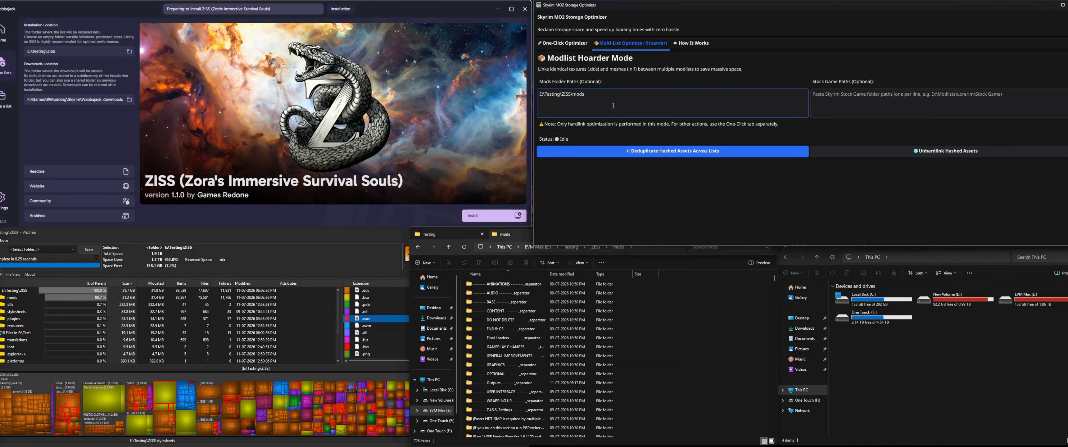
key("Return")
key("ctrl+v")
type("2")
Step: Review the entered mods folder paths and examine the size of the DDS image files in WizTree
left_click(633, 315)
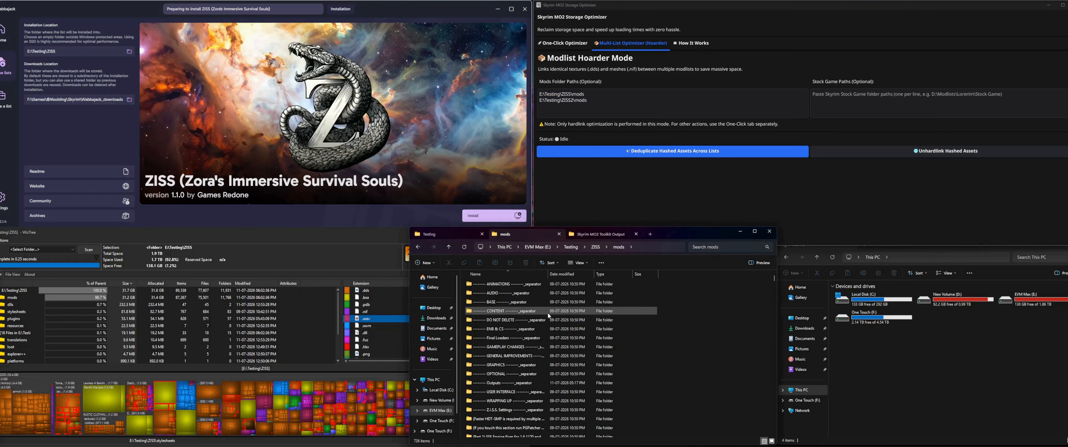
left_click(582, 102)
left_click(723, 359)
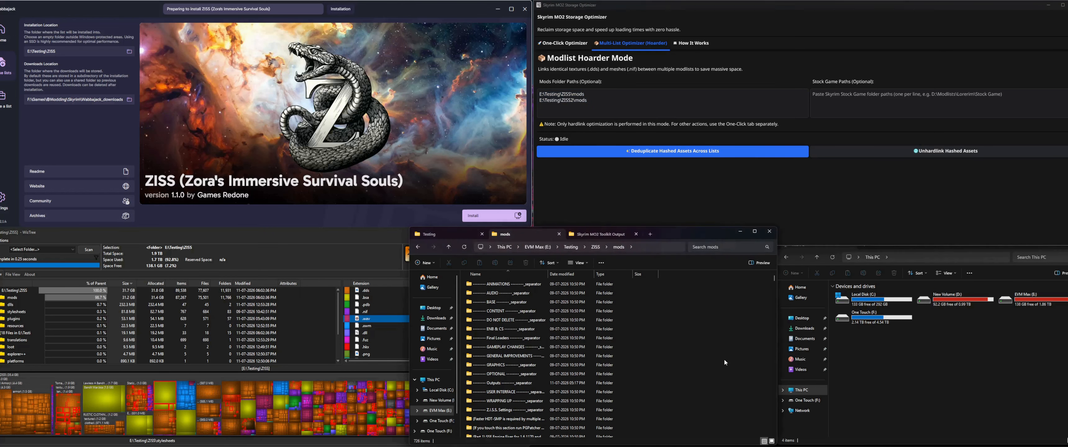
left_click(647, 184)
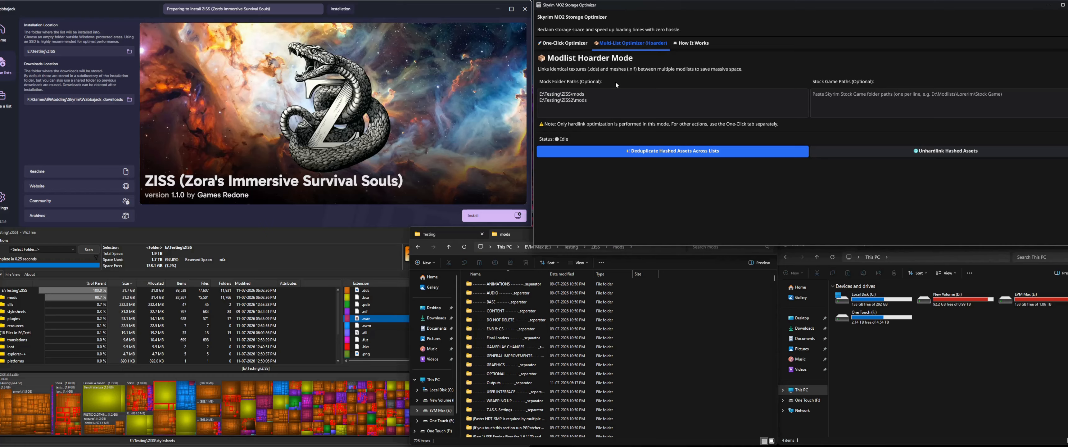
left_click(386, 304)
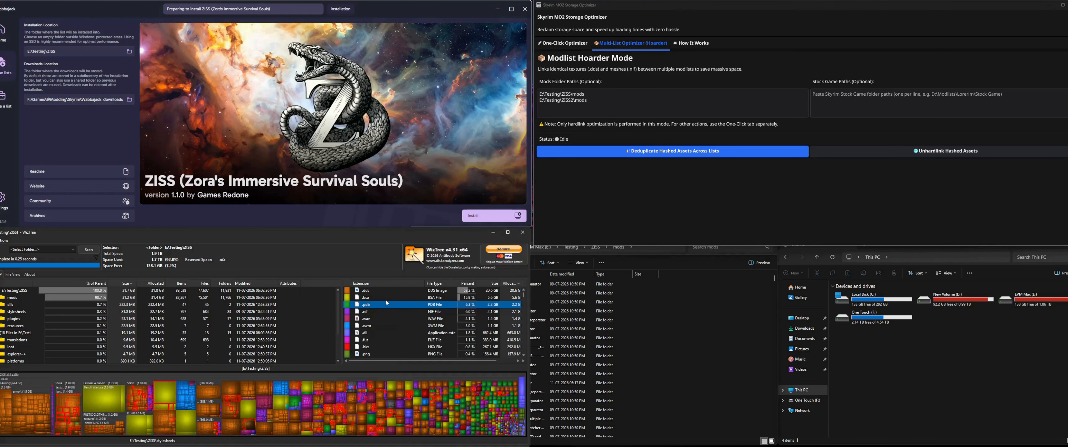
left_click(456, 290)
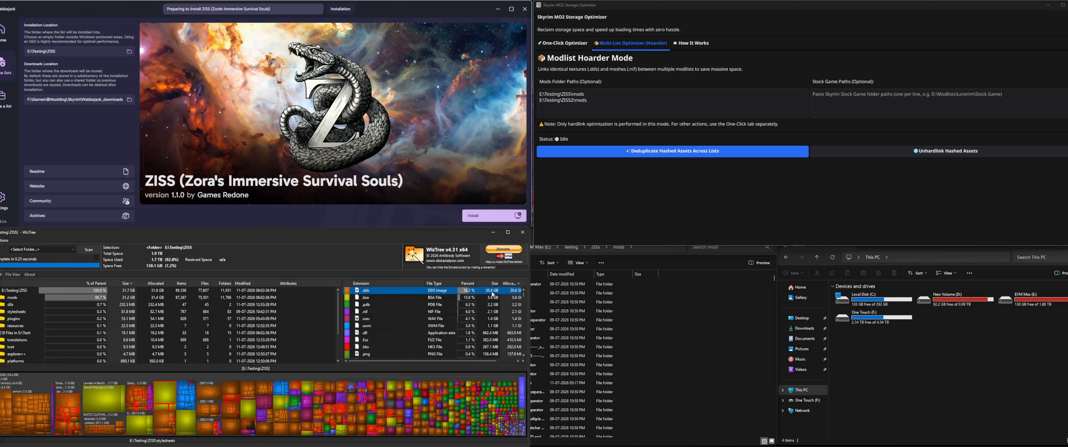
Step: Examine the sizes of the NIF, BSA, HKX and PDB file types in WizTree
left_click(377, 312)
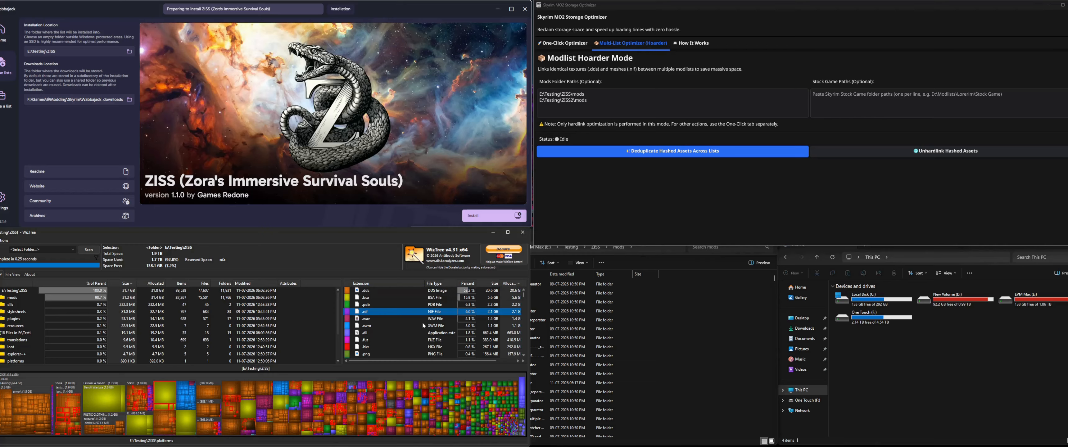
left_click(385, 295)
left_click(385, 347)
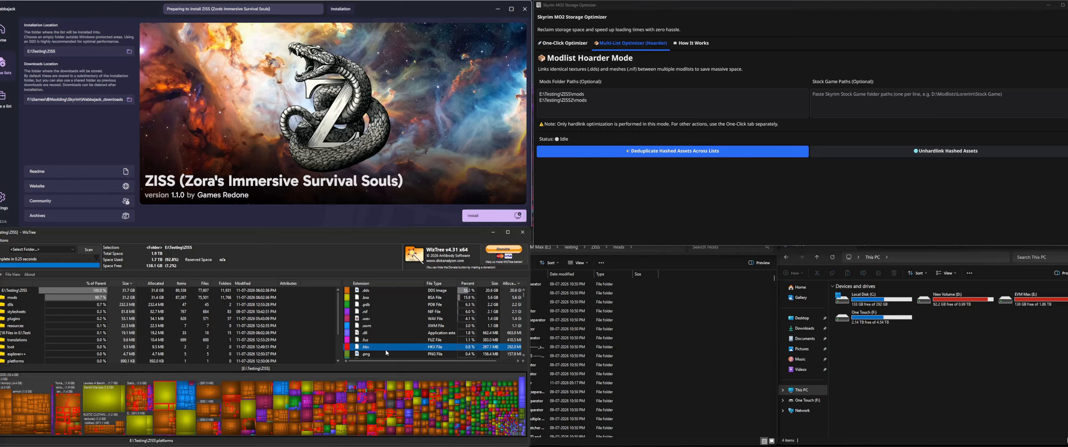
left_click(368, 297)
left_click(369, 306)
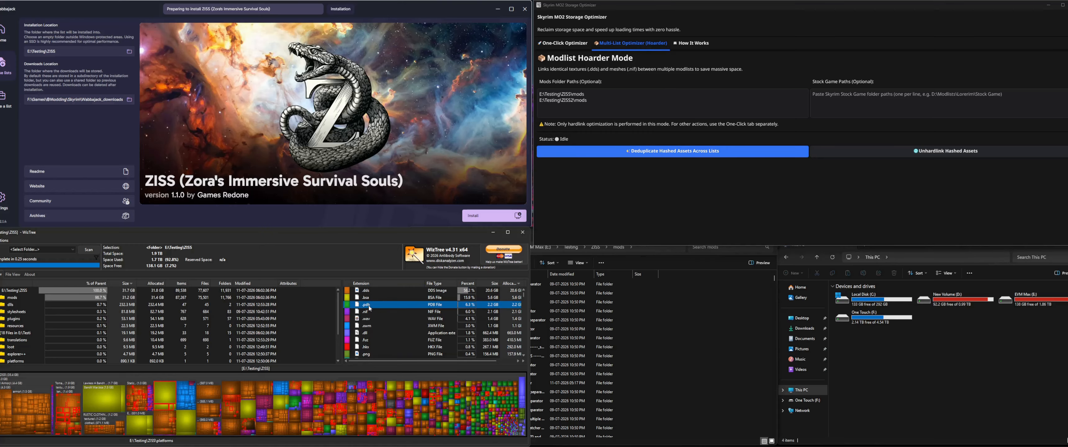
left_click(380, 299)
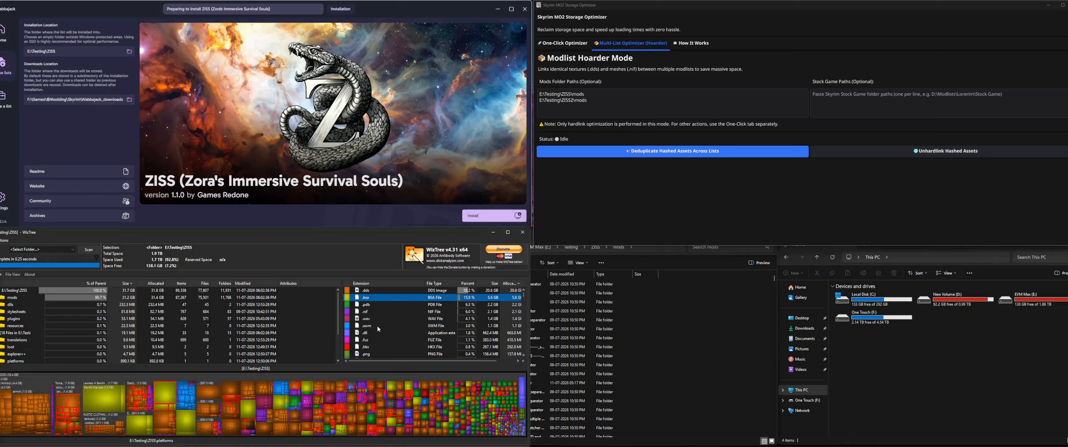
Step: Review the Mods Folder Paths and the optional Stock Game Paths in the Multi-List Optimizer, along with its unhardlink option
left_click(605, 104)
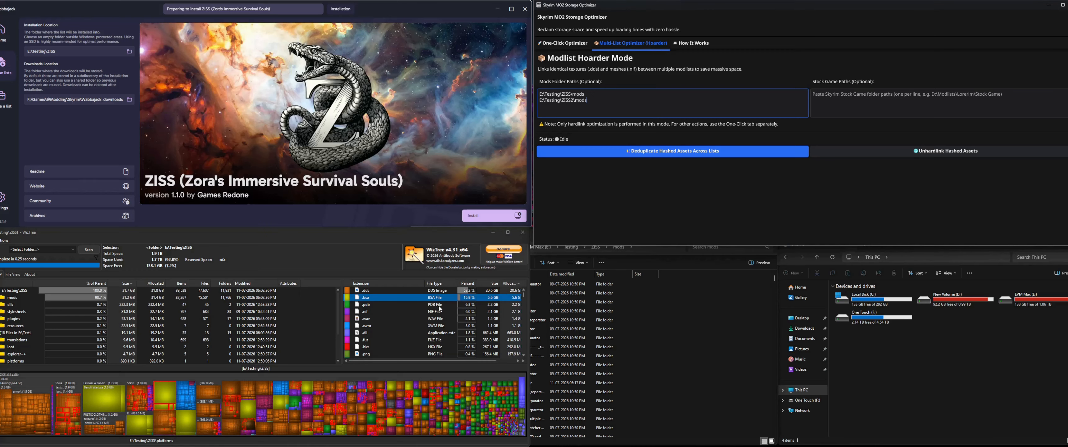
left_click(709, 219)
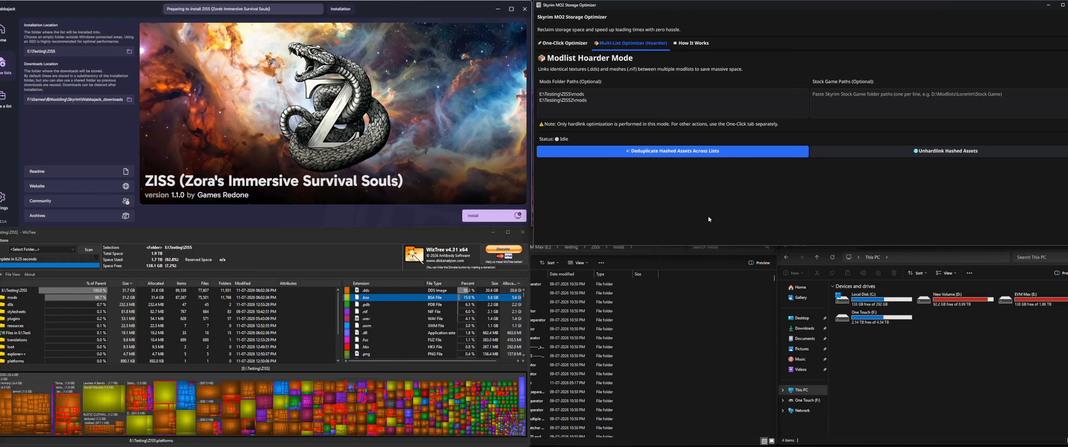
left_click(613, 101)
left_click(845, 93)
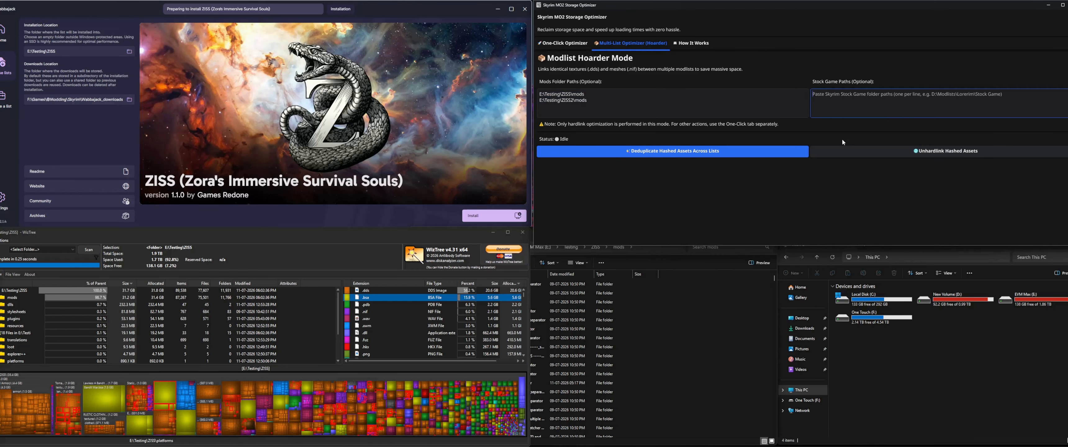
key("alt+Tab")
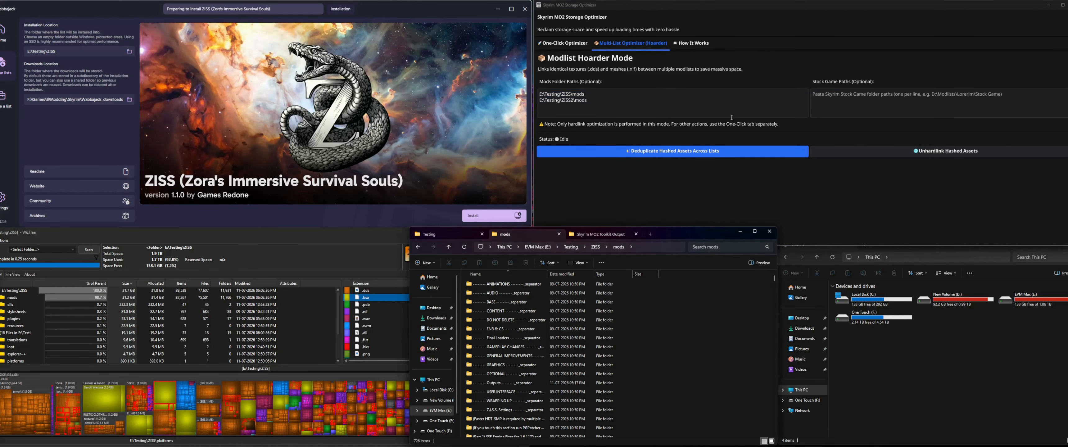
left_click(1025, 101)
left_click(943, 103)
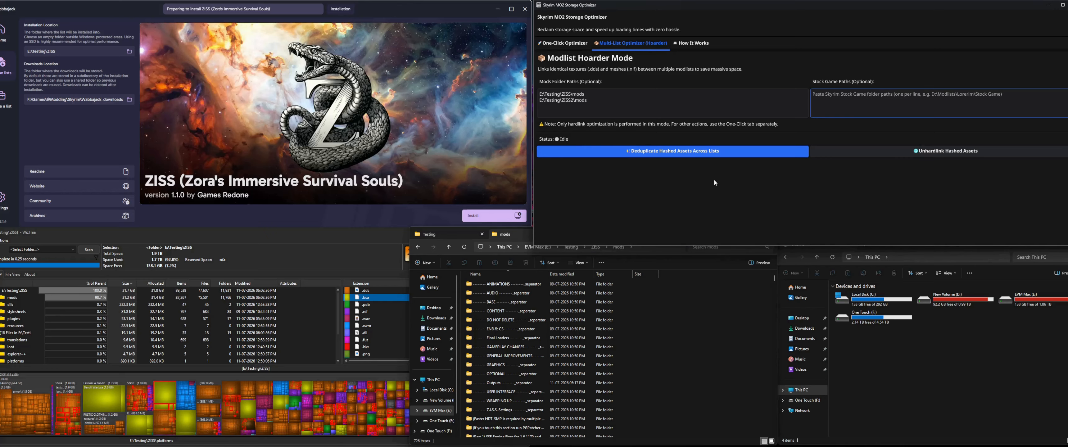
left_click(939, 173)
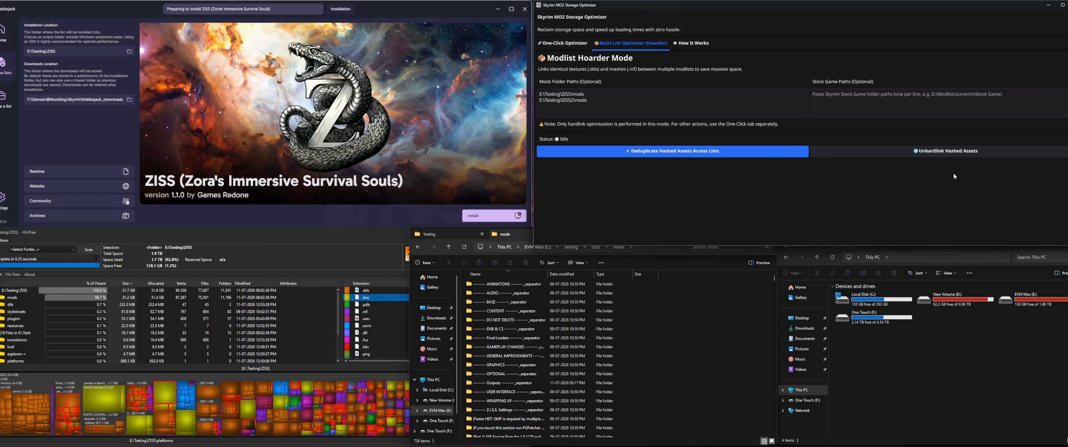
Step: Read the How It Works guide and compare the One-Click Optimizer's Run Optimization and Revert & Restore pages
left_click(692, 43)
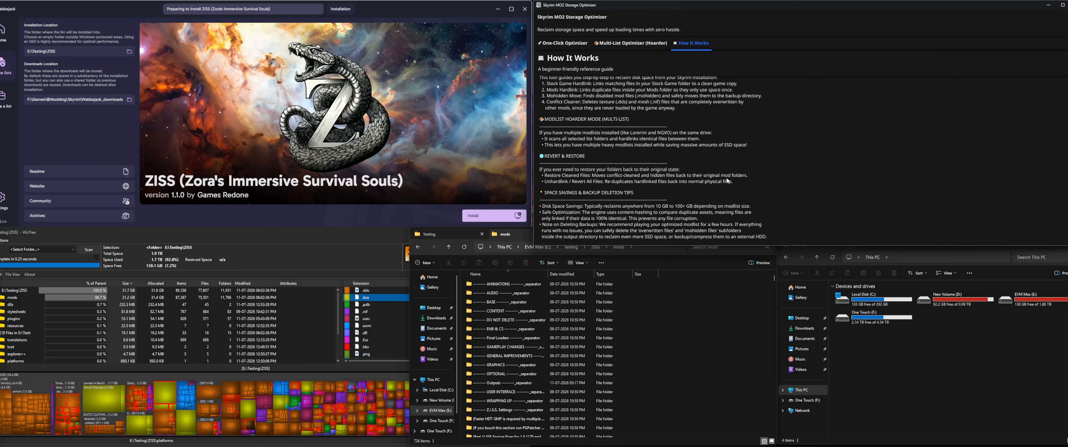
left_click(564, 43)
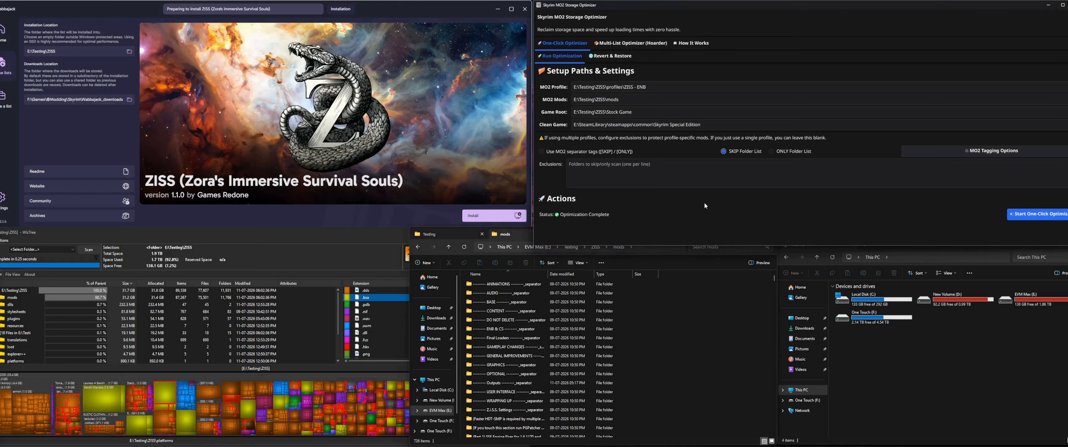
left_click(605, 55)
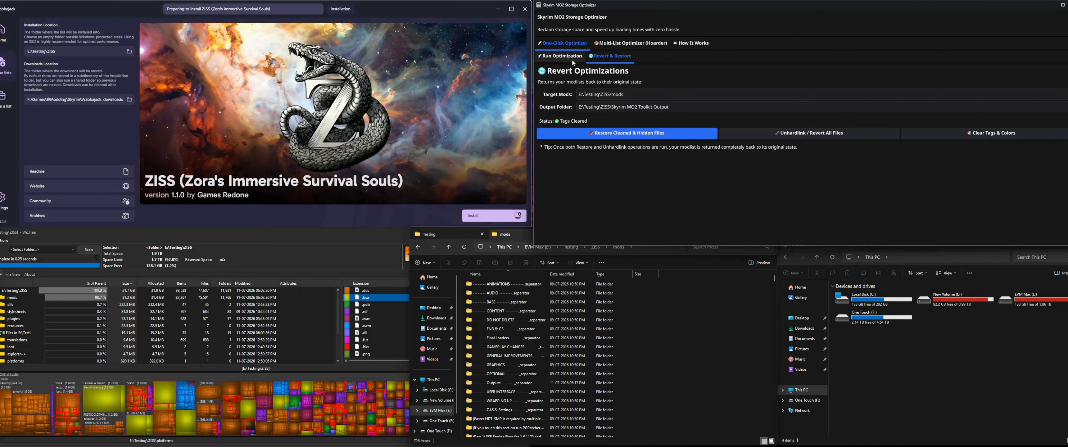
left_click(572, 57)
left_click(618, 59)
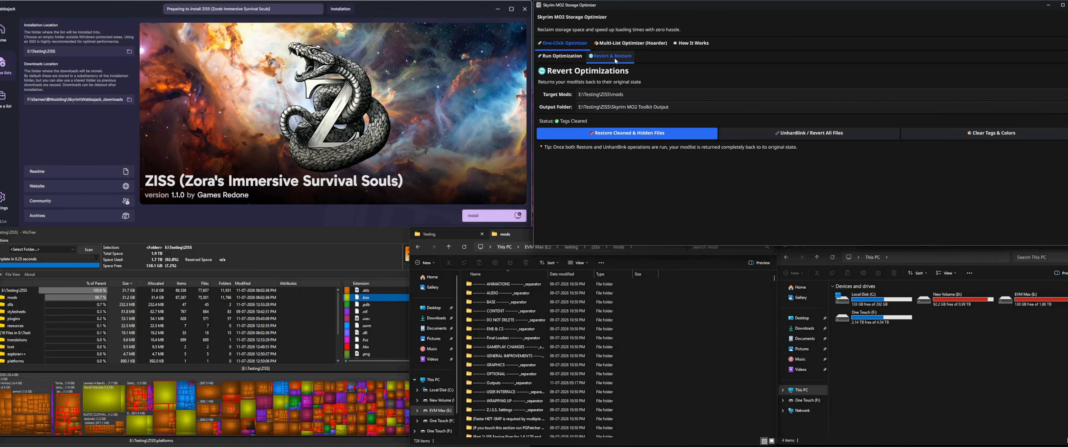
left_click(566, 56)
left_click(616, 56)
left_click(563, 56)
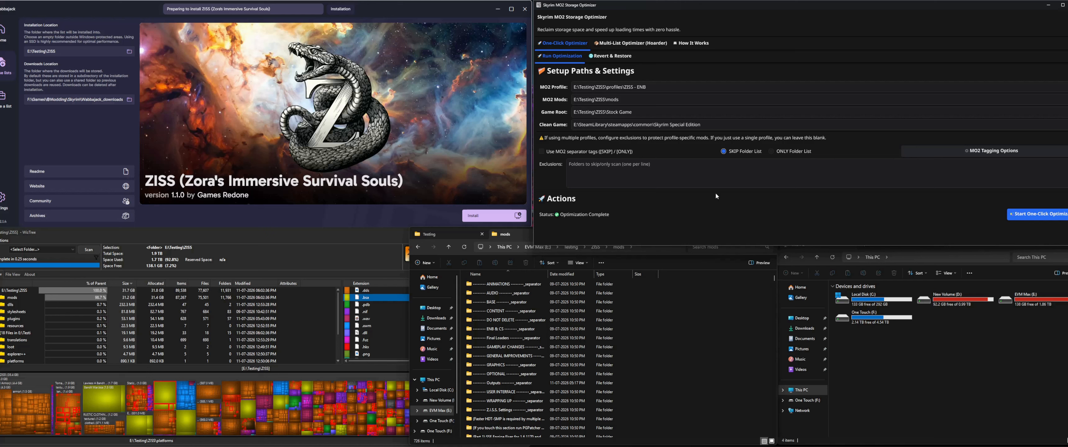
Step: Revisit the mods folder paths in Modlist Hoarder Mode and show the One-Click Optimizer's run and revert pages again
left_click(622, 42)
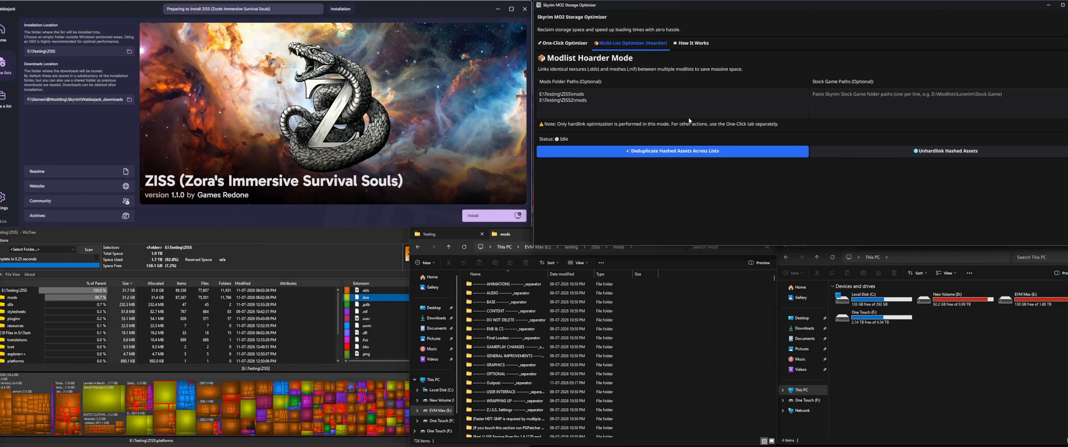
left_click_drag(622, 108, 540, 93)
left_click(605, 106)
left_click(560, 44)
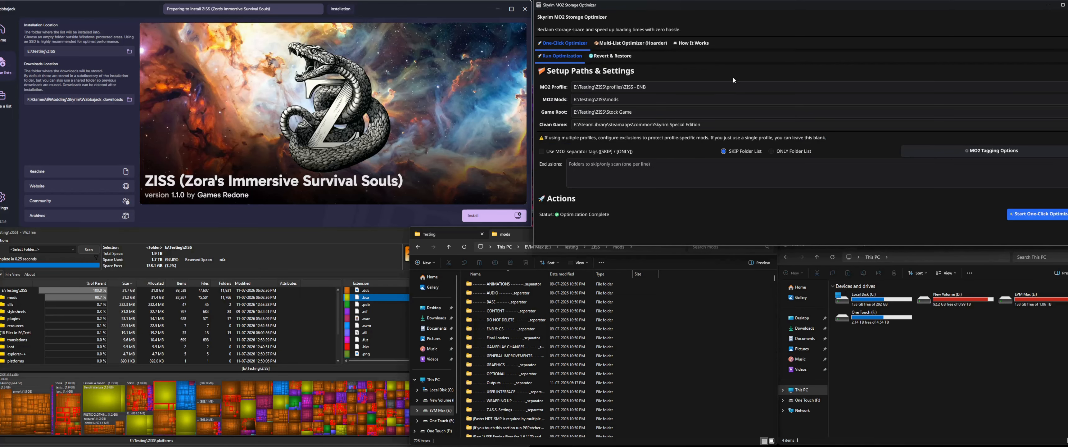
left_click(611, 56)
left_click(562, 55)
Step: Examine the conflicts of the RUSTIC CLOTHING - Special Edition - 2K mod in Mod Organizer, alongside the optimizer's Exclusions setting
left_click(702, 359)
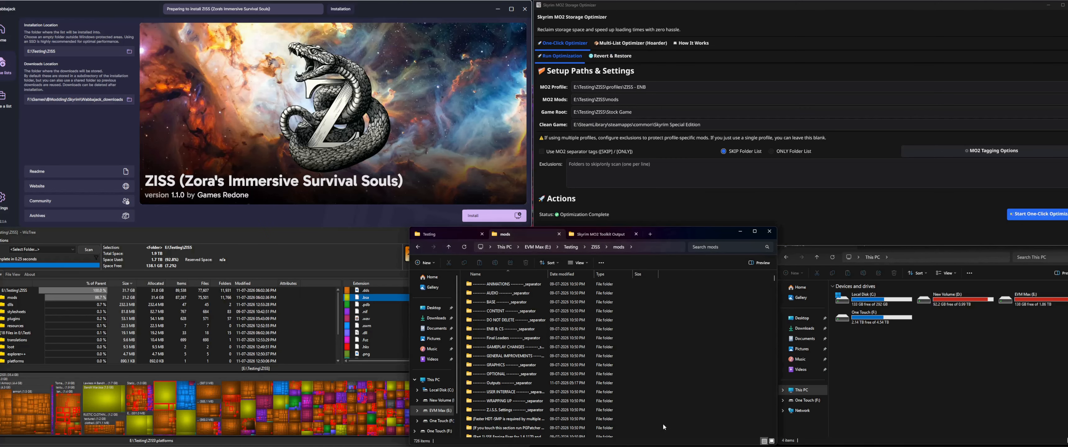
left_click(663, 446)
left_click_drag(109, 226, 201, 223)
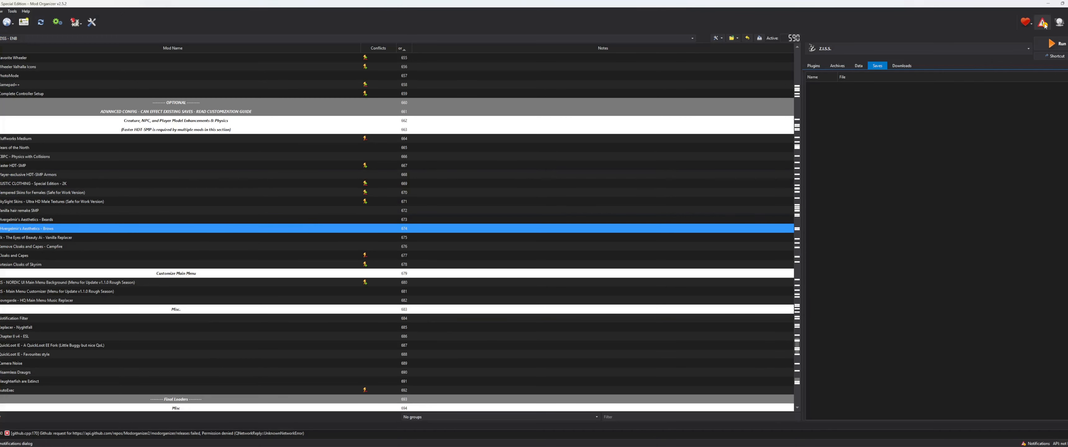
left_click(1048, 4)
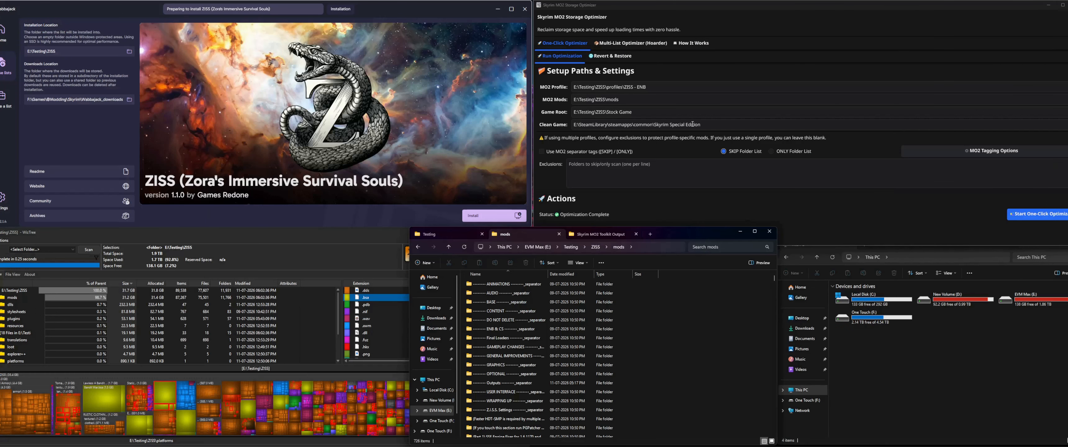
left_click(618, 176)
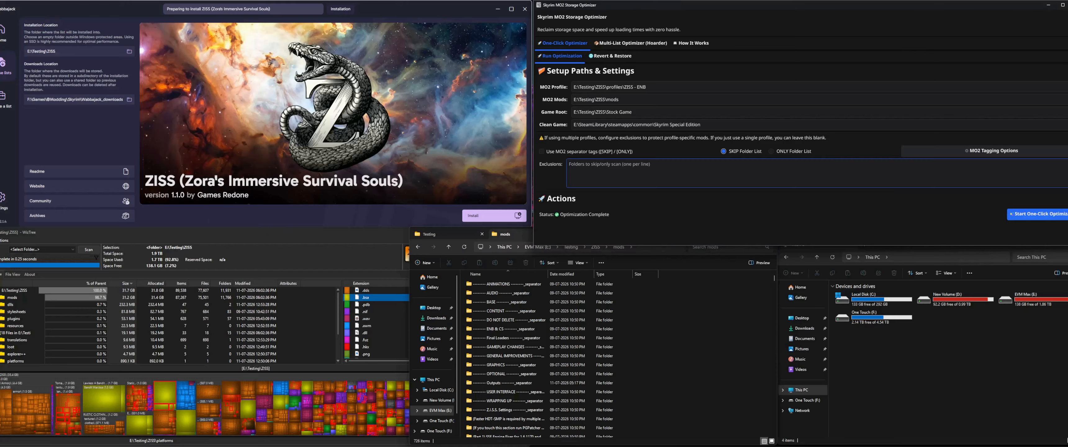
left_click(627, 445)
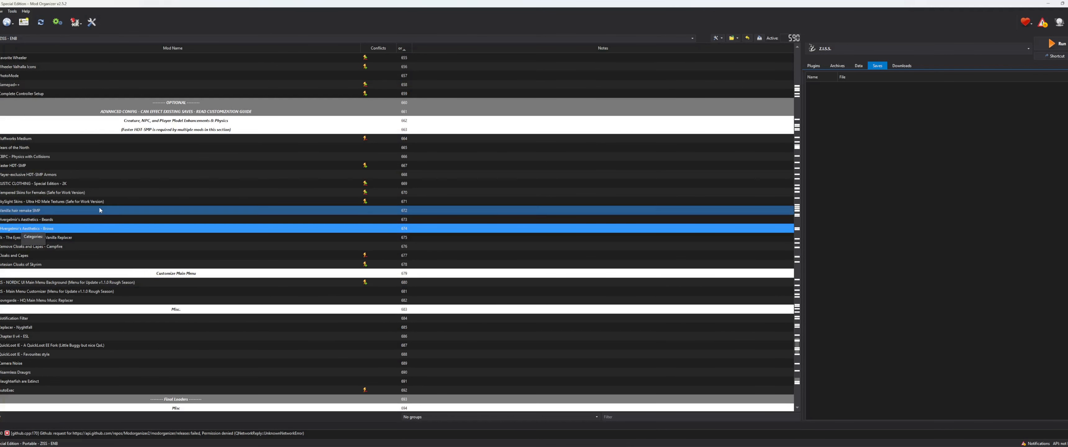
right_click(52, 231)
left_click(238, 185)
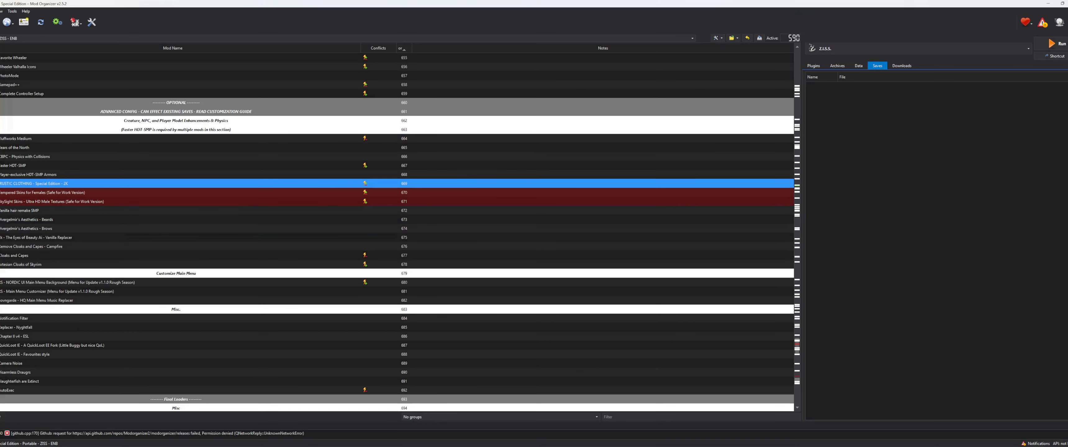
left_click(1048, 3)
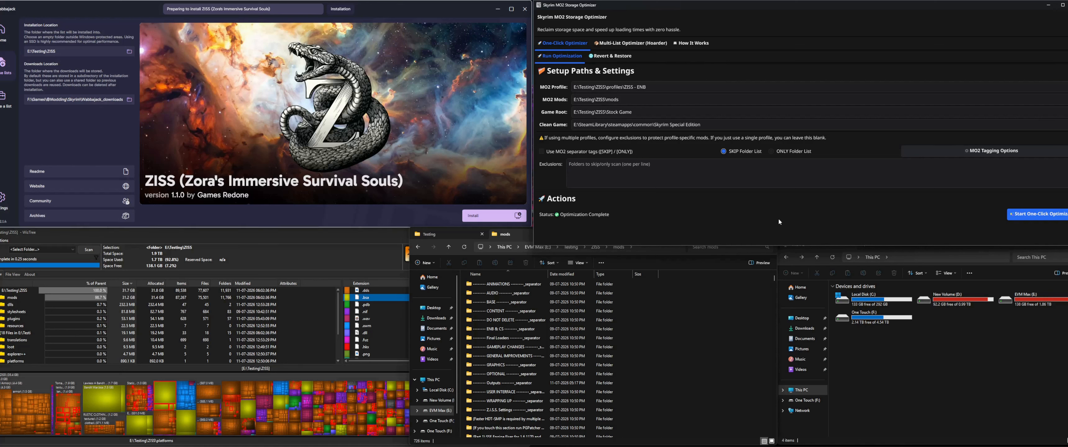
Step: Show the optimizer's Revert & Restore options and start installing ZISS over E:\Testing\ZISS in Wabbajack
left_click(341, 75)
left_click(611, 56)
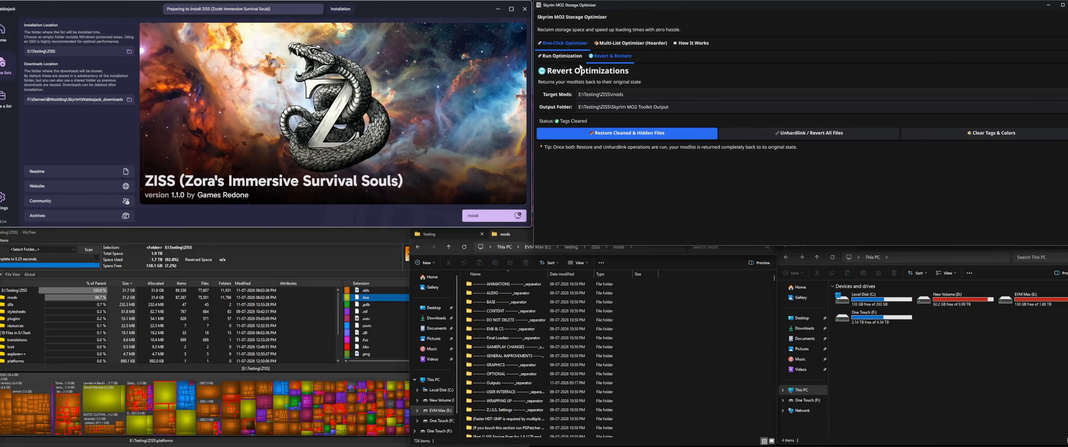
left_click(568, 57)
left_click(614, 56)
left_click(479, 216)
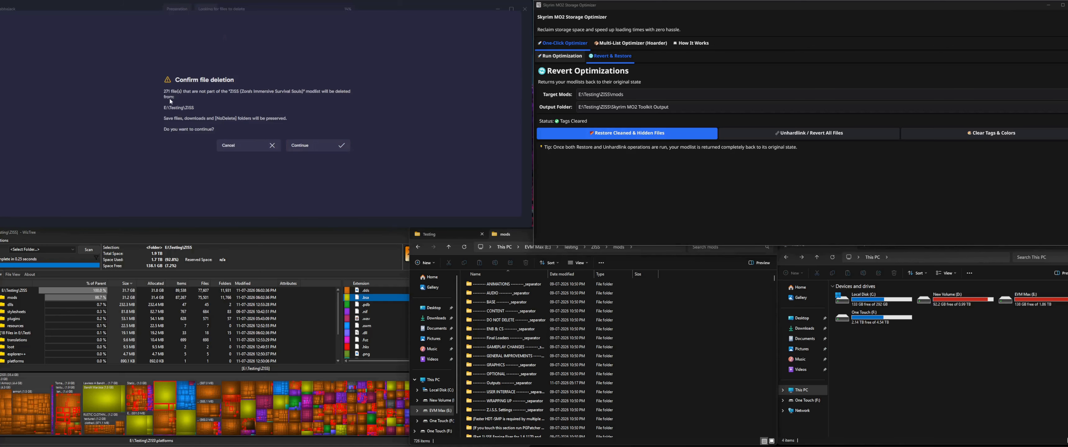
Step: Check the properties of the Skyrim MO2 Toolkit Output folder inside ZISS in File Explorer, closing its view when finished
left_click(666, 365)
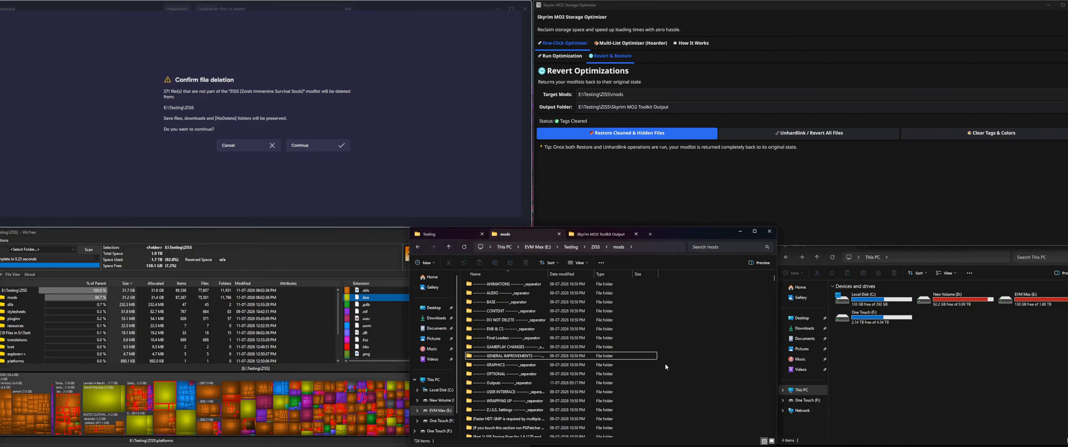
left_click(595, 246)
left_click(600, 235)
right_click(610, 331)
left_click(603, 318)
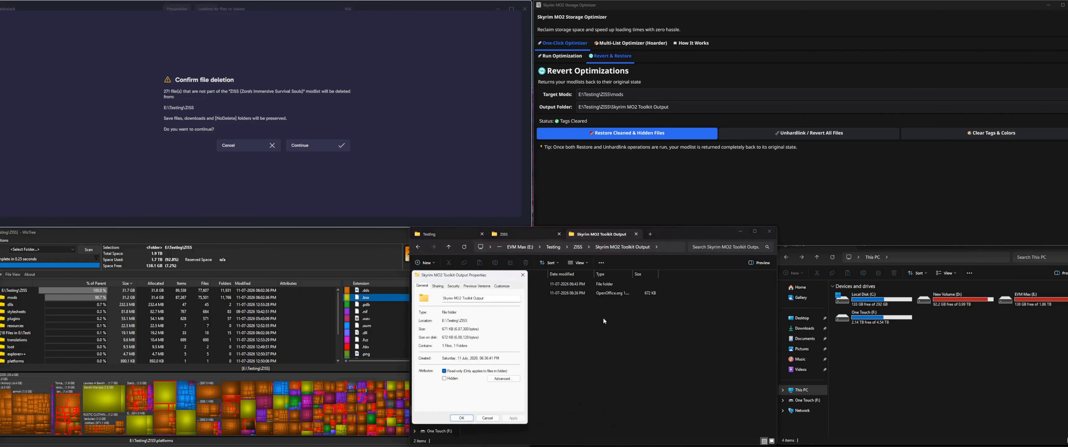
left_click(489, 418)
left_click(637, 234)
Step: Confirm deletion of the files that are not part of the ZISS modlist so Wabbajack continues the installation
left_click(366, 124)
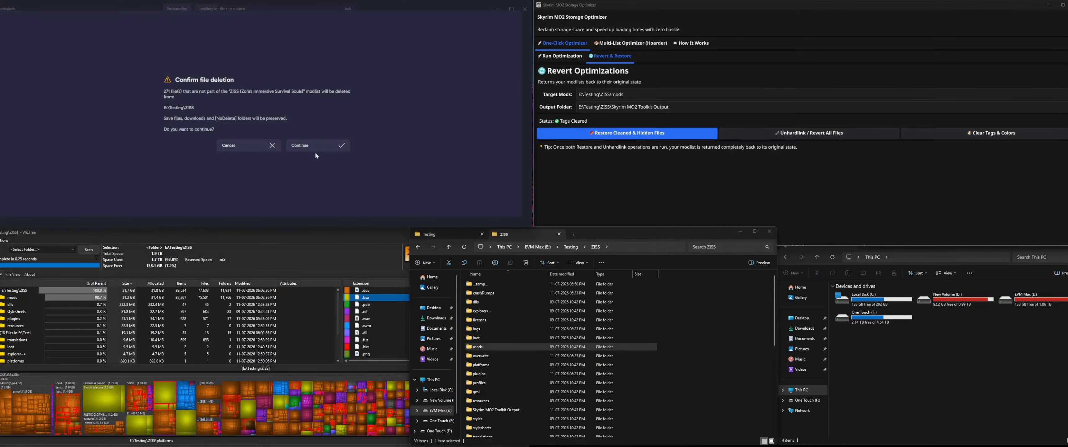
left_click(312, 151)
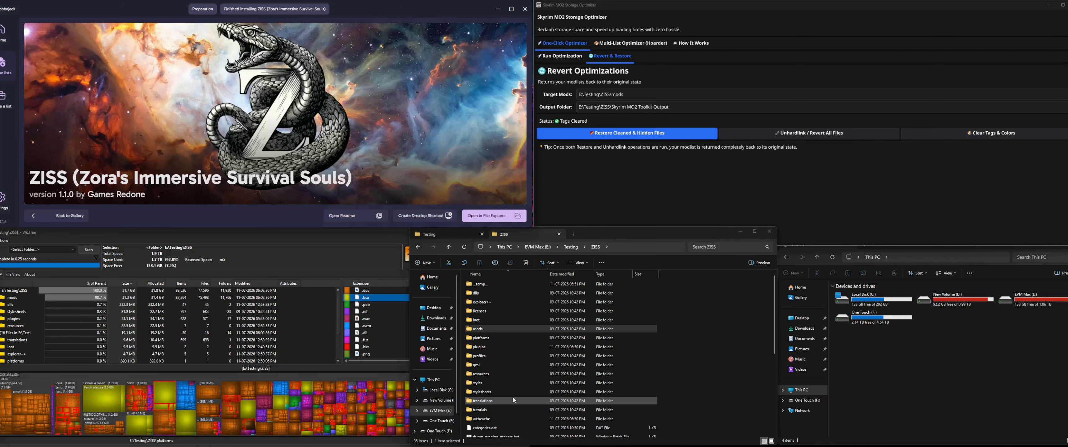
Step: Examine the installing and extracting entries in Wabbajack.current.log, including the Display Tweaks Config for Community Shaders lines
left_click(915, 400)
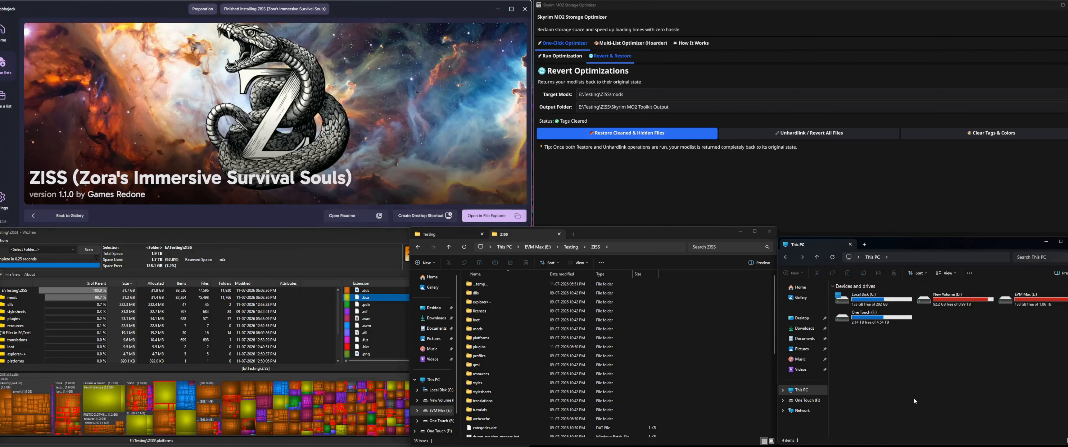
key("alt+Tab")
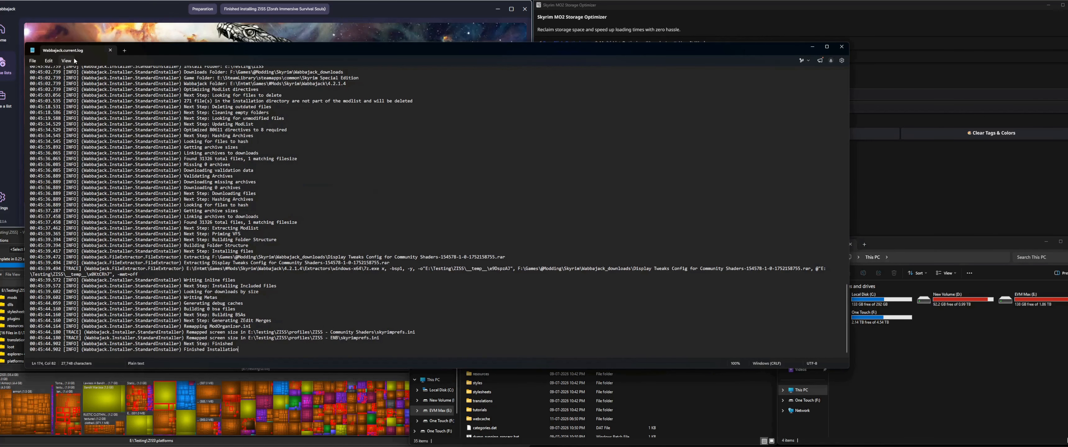
left_click_drag(166, 56, 250, 41)
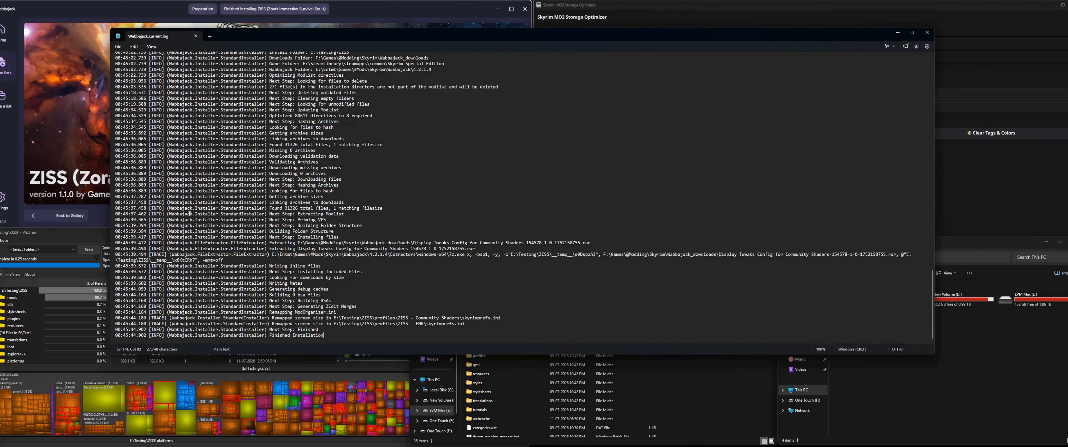
triple_click(354, 237)
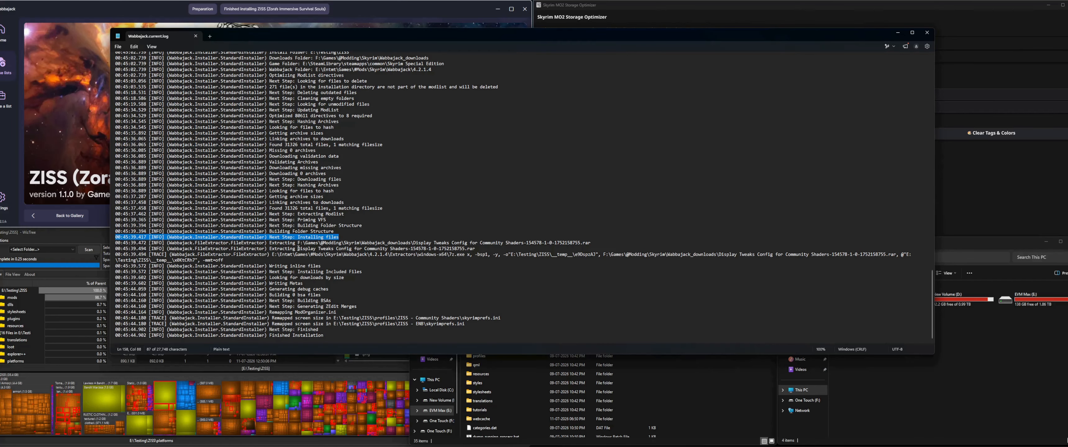
left_click_drag(298, 248, 477, 249)
left_click(477, 250)
left_click_drag(298, 244, 593, 244)
left_click(577, 239)
left_click_drag(496, 250, 104, 245)
left_click(496, 251)
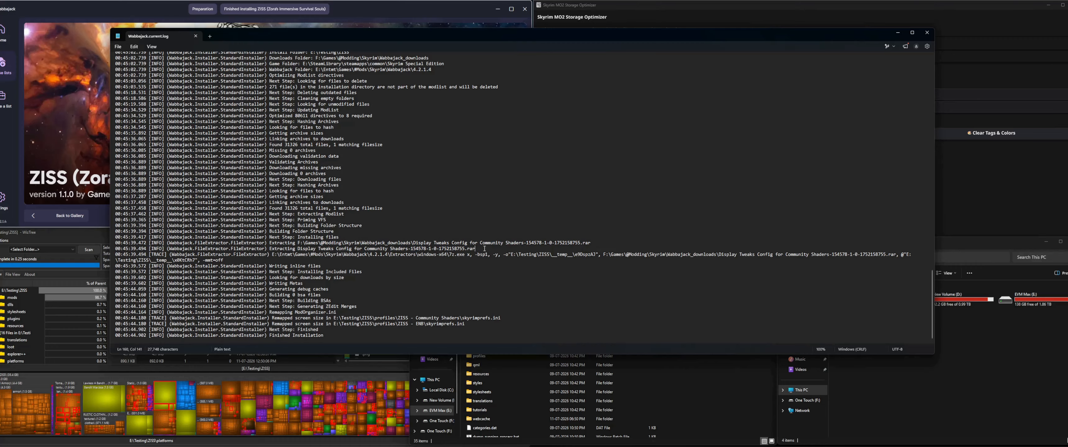
left_click_drag(485, 248, 104, 246)
left_click(571, 204)
Step: Examine the log's remapped screen size entries for the Community Shaders and ENB profiles' skyrimprefs.ini files
left_click_drag(481, 331, 61, 320)
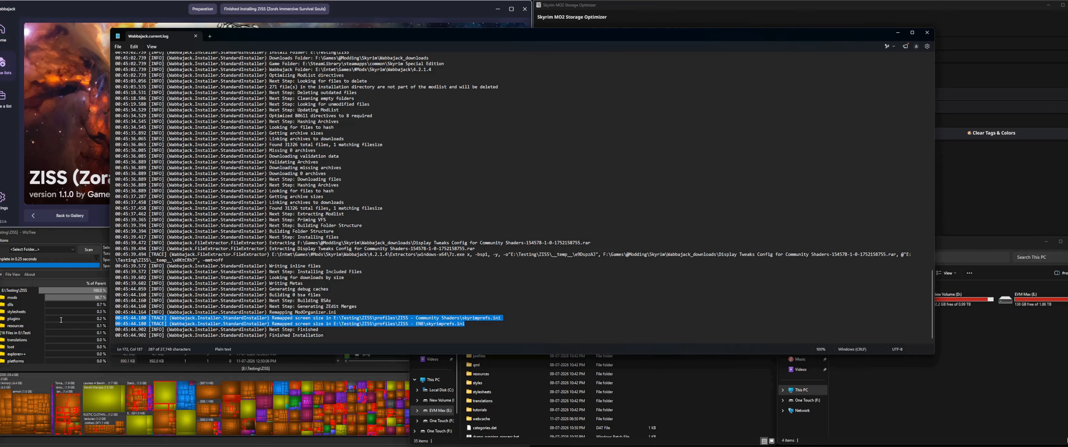
left_click(363, 319)
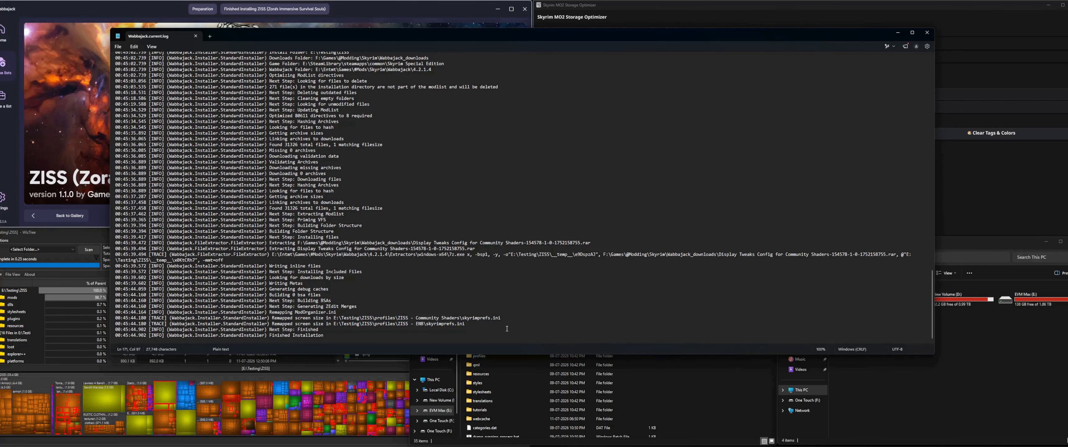
left_click(99, 135)
left_click(999, 181)
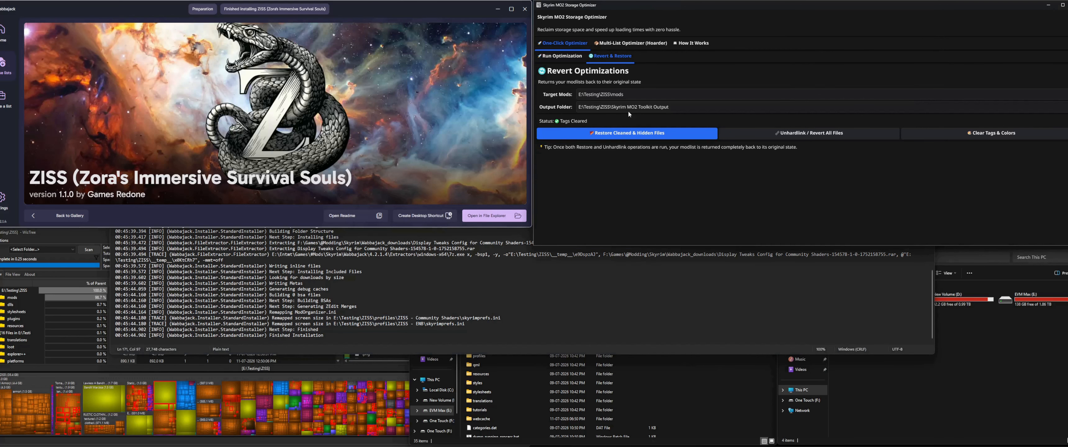
left_click(513, 324)
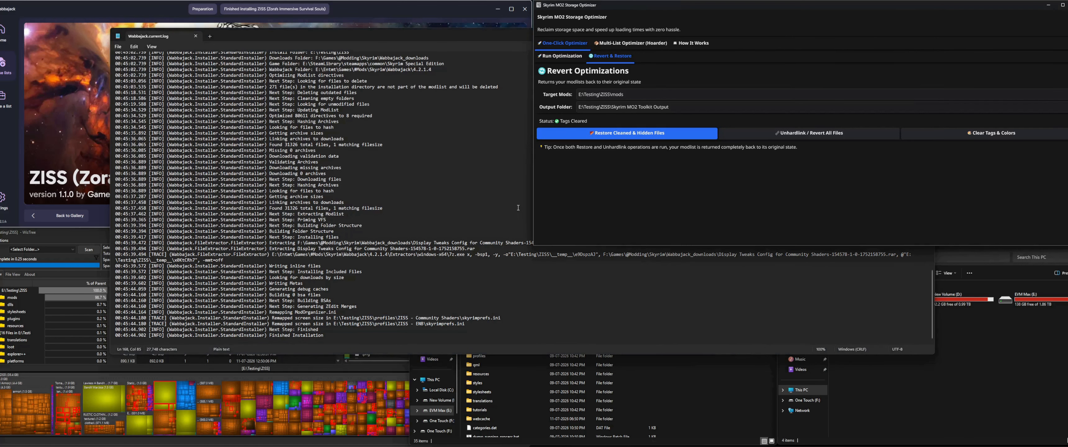
left_click_drag(513, 323, 73, 316)
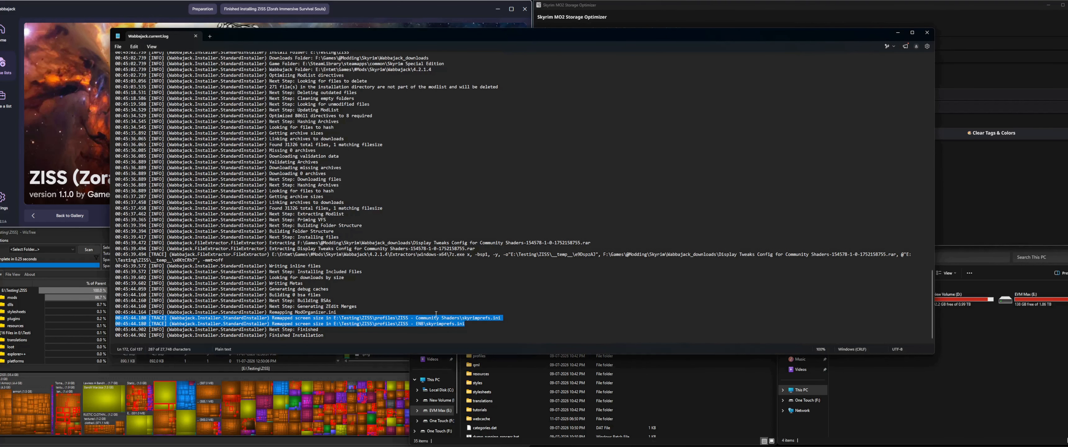